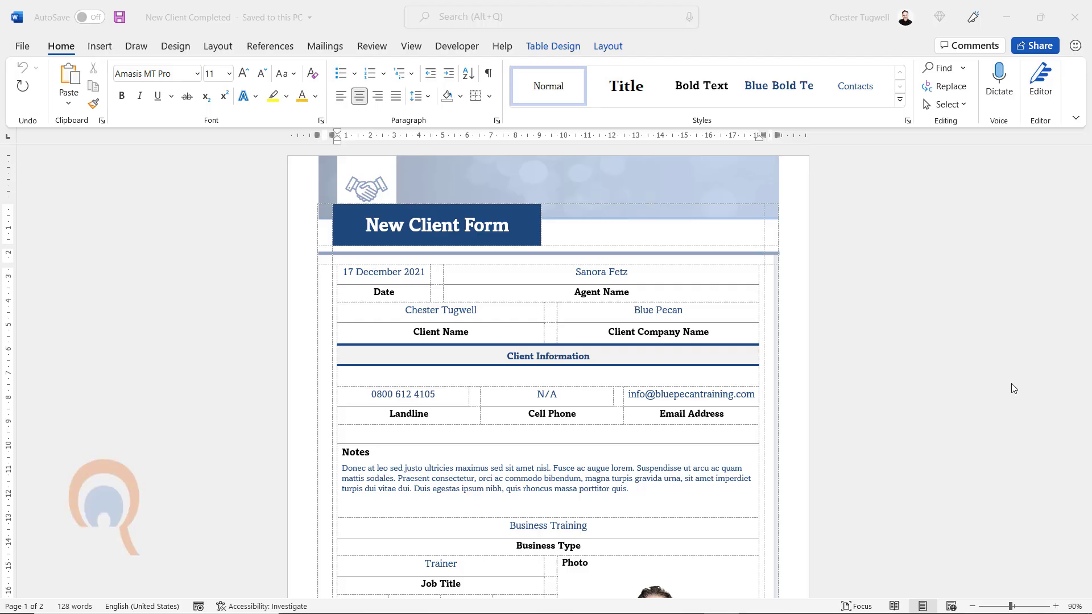
Set the form's date to 16 December 2021 using the date picker
click(410, 272)
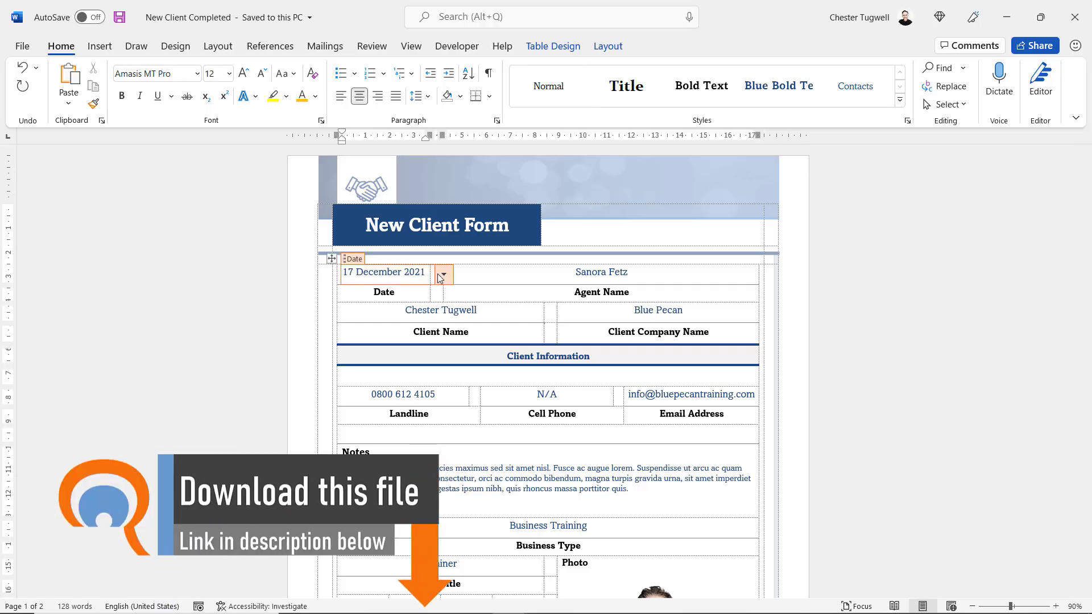
click(442, 276)
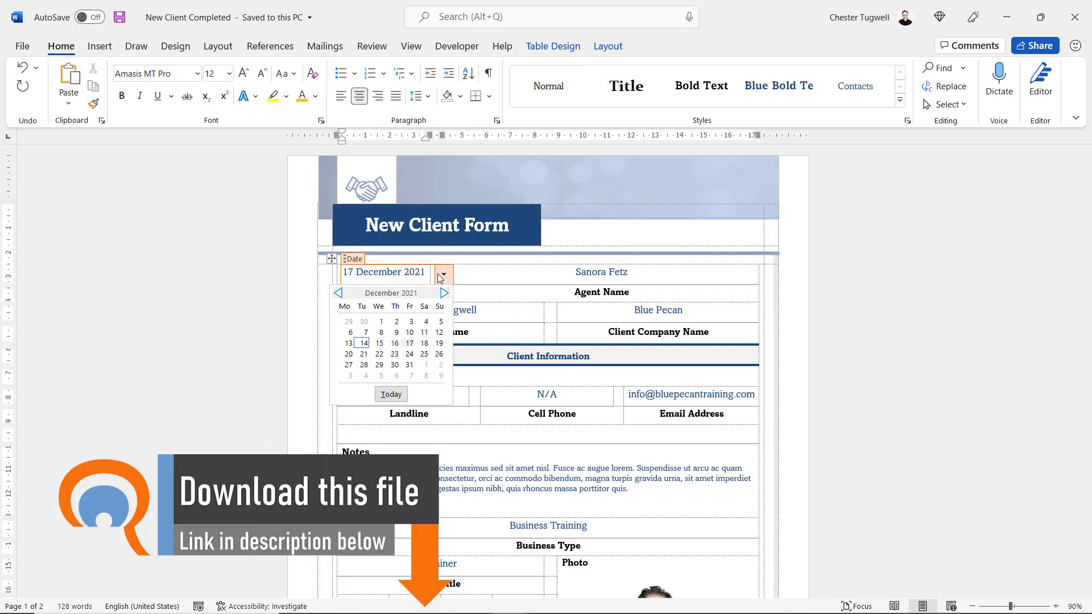
click(396, 345)
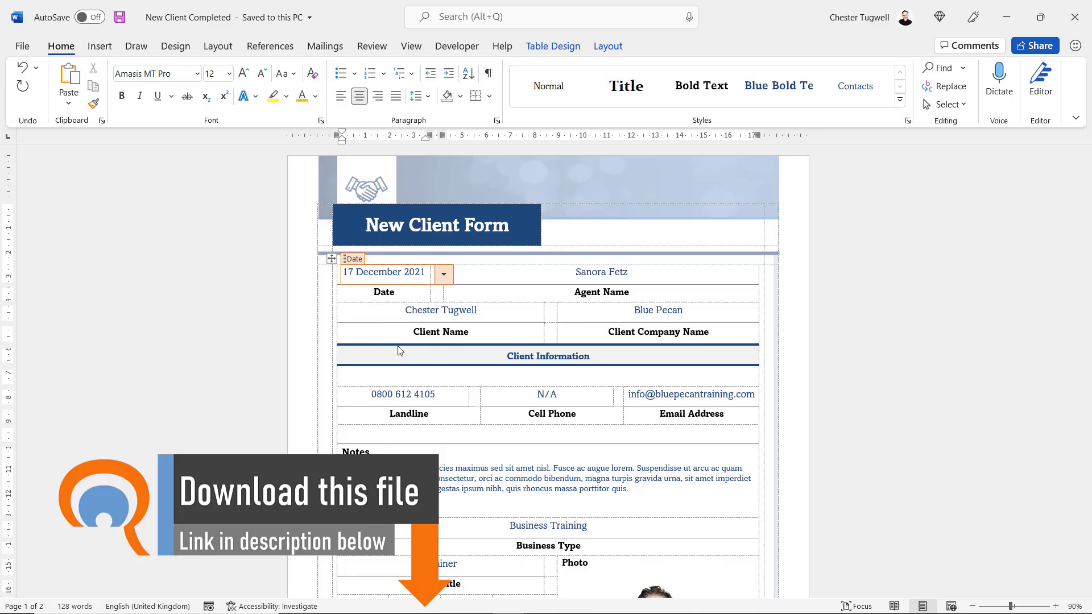
Choose a different agent from the Agent Name drop-down
click(589, 275)
click(641, 275)
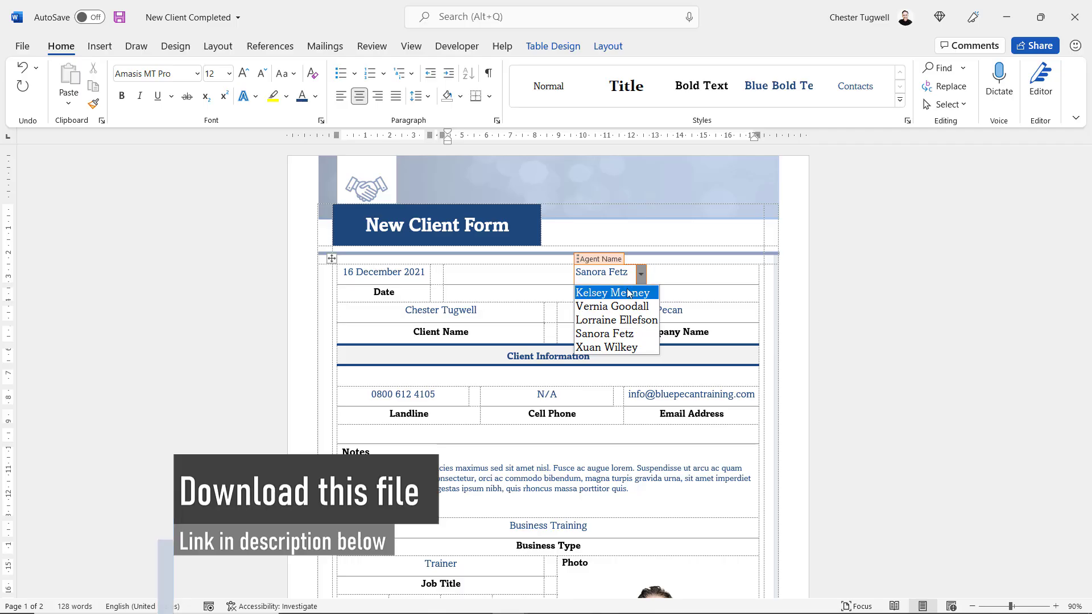
click(615, 321)
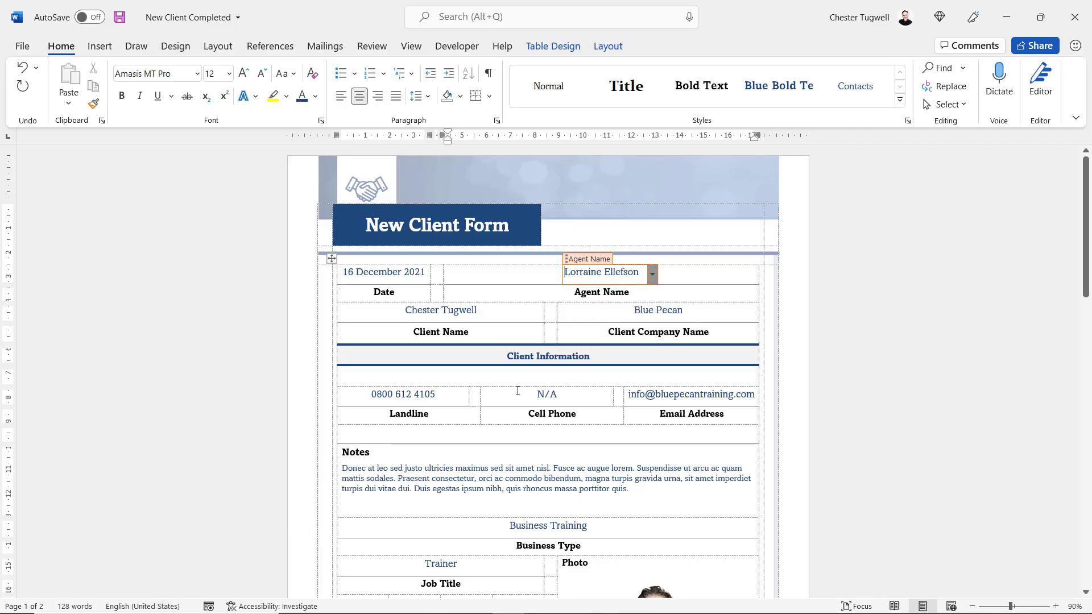
Replace the form's notes with Note 3 from the Notes gallery
click(381, 471)
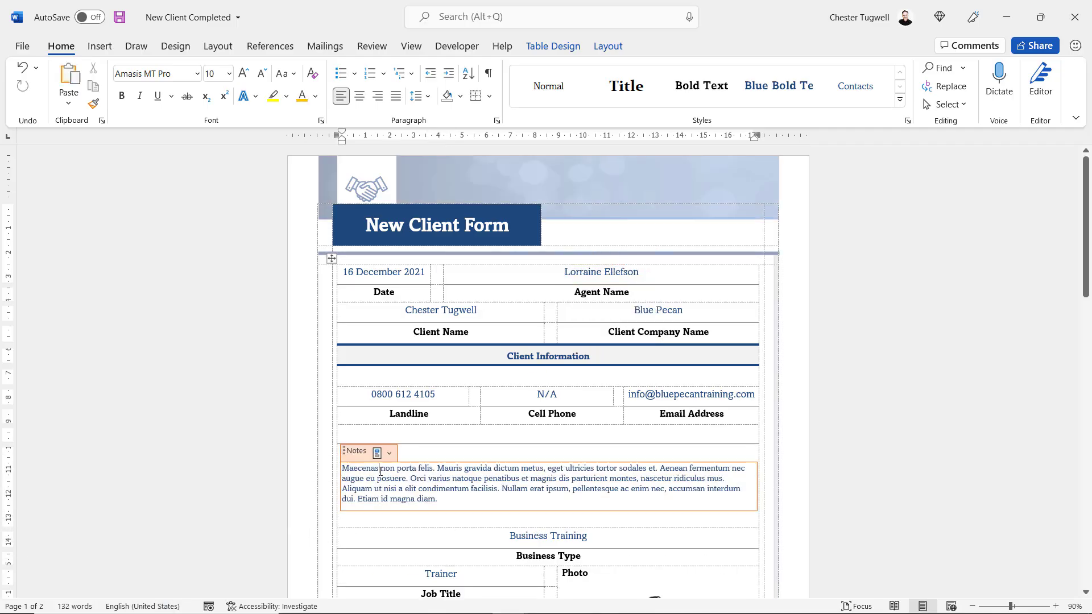
click(389, 454)
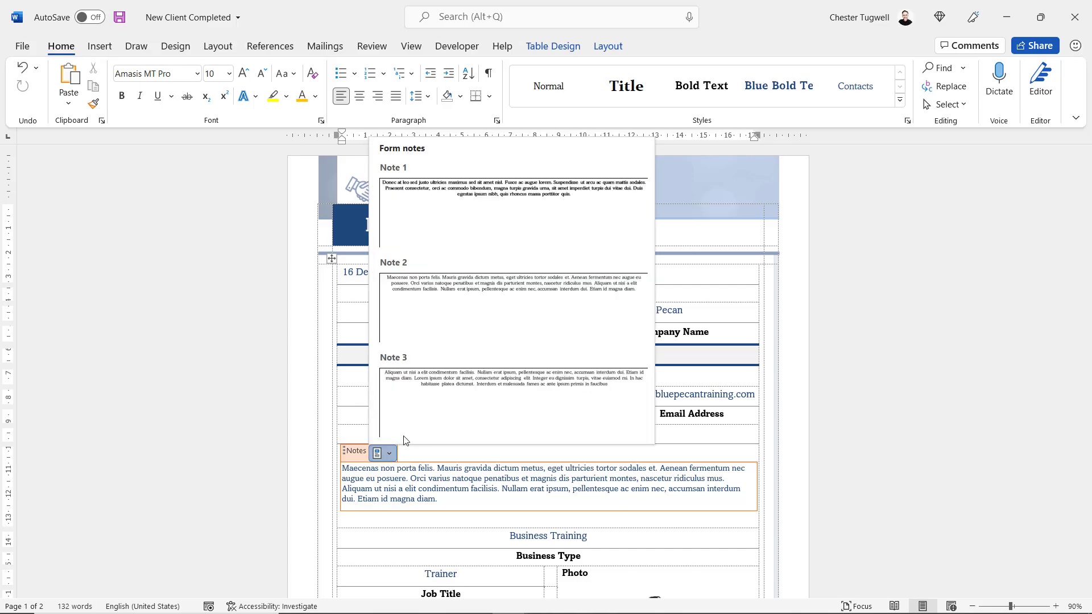
click(448, 396)
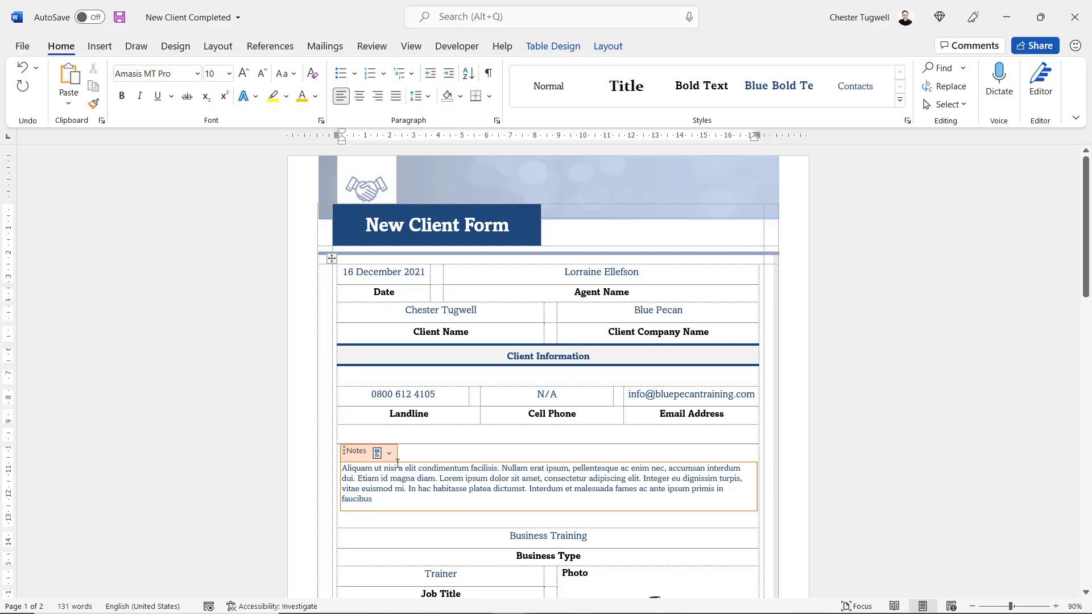
Tick the Yes checkbox, untick No, and return to the Date label
scroll(398, 463, down, 5)
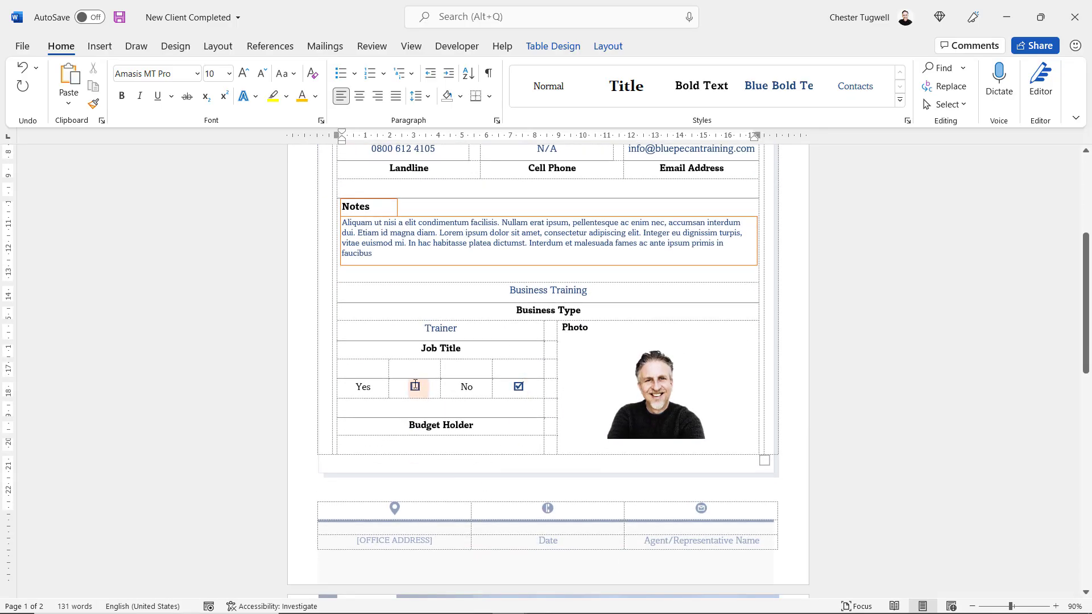
click(415, 386)
click(414, 386)
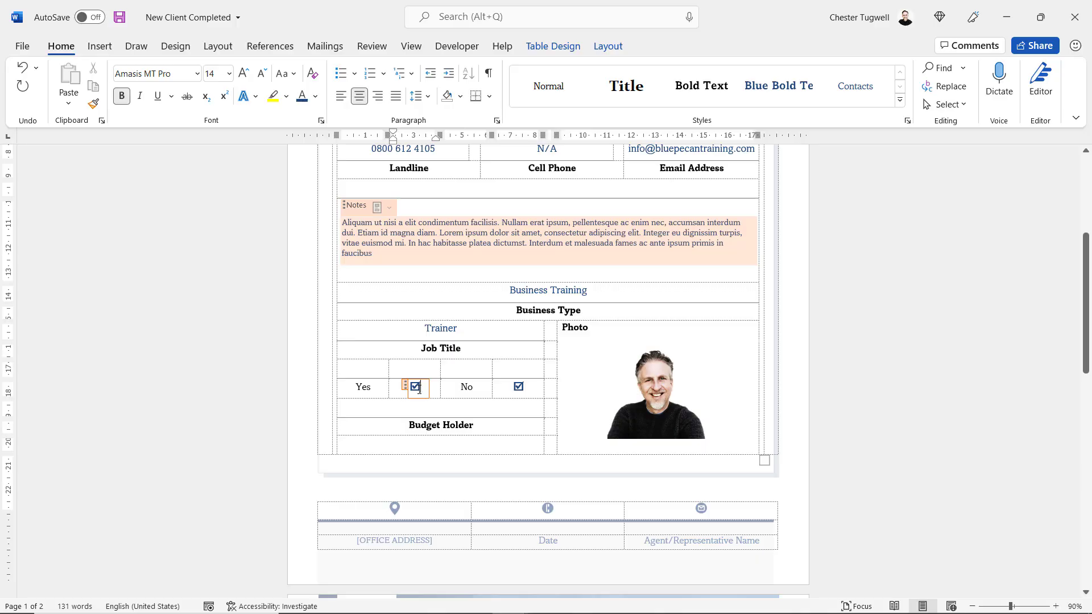
click(517, 387)
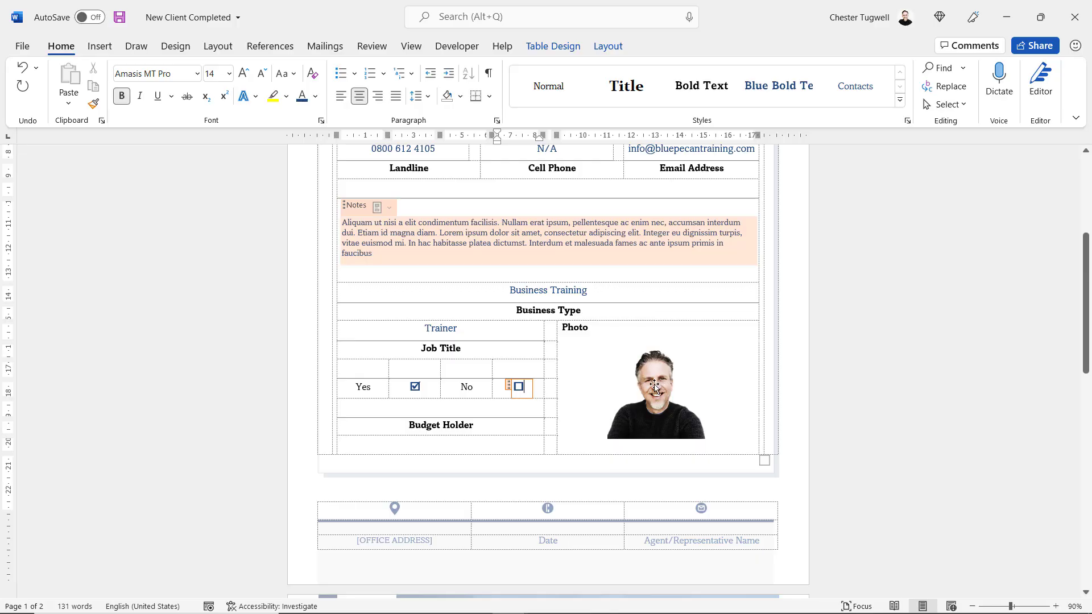
scroll(655, 388, up, 8)
click(384, 296)
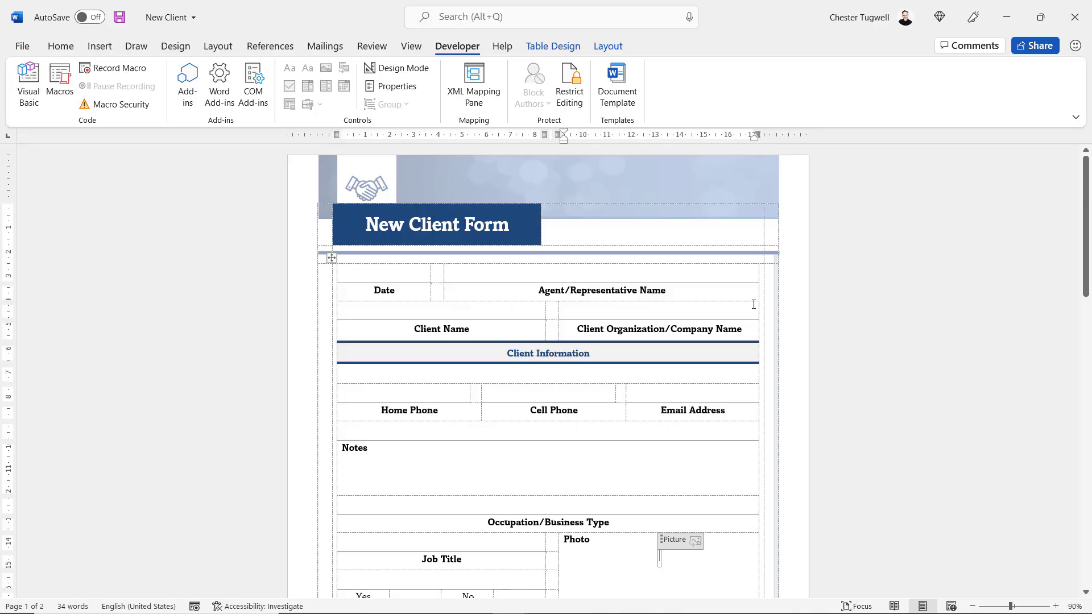
On the blank New Client form, cycle through the Insert, Developer and References ribbons
click(101, 47)
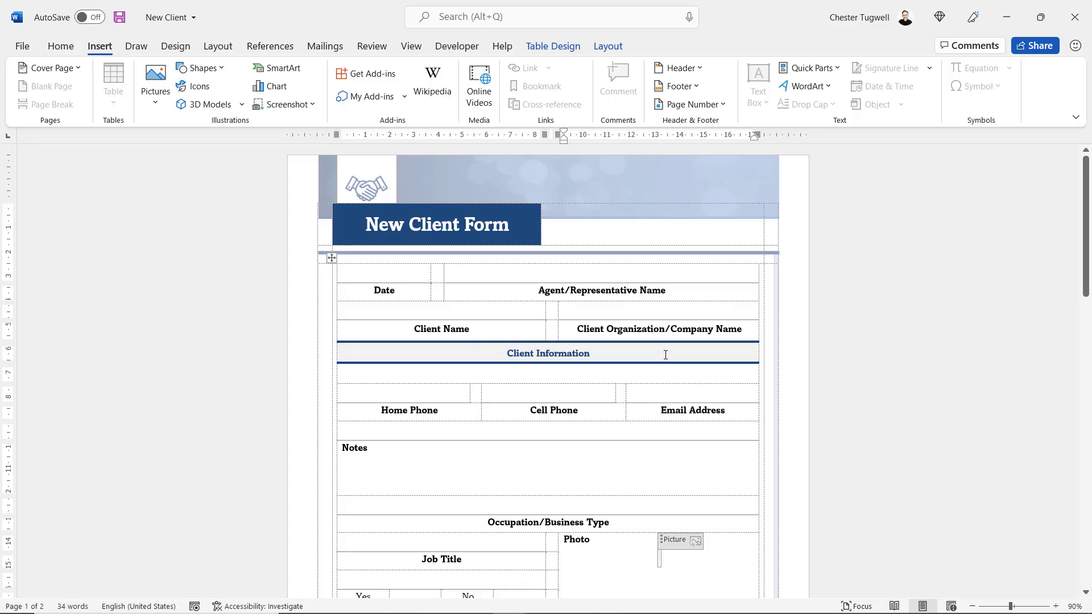
click(452, 48)
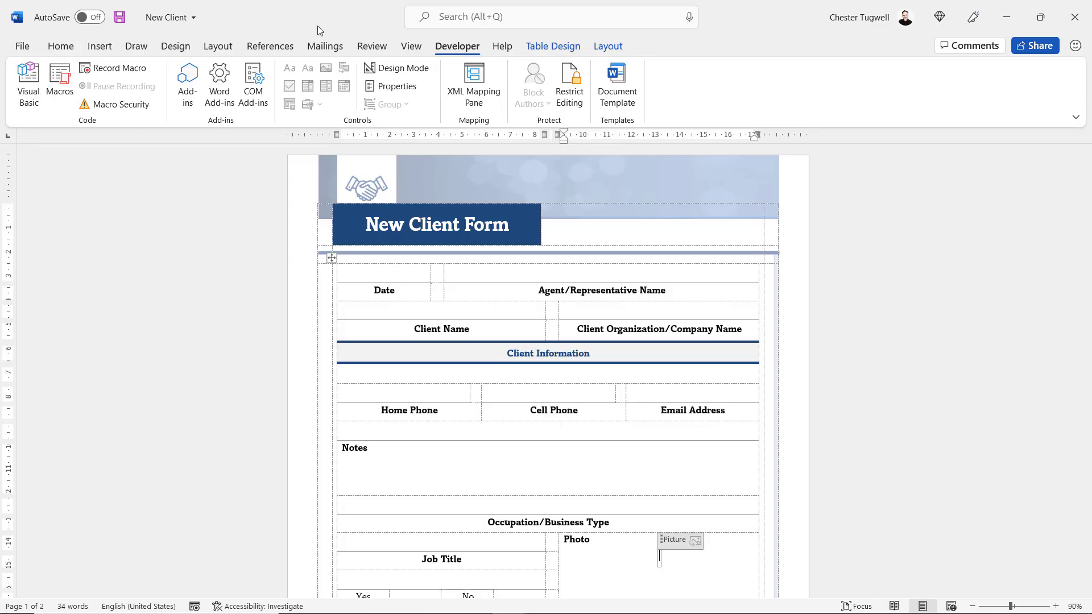
click(270, 47)
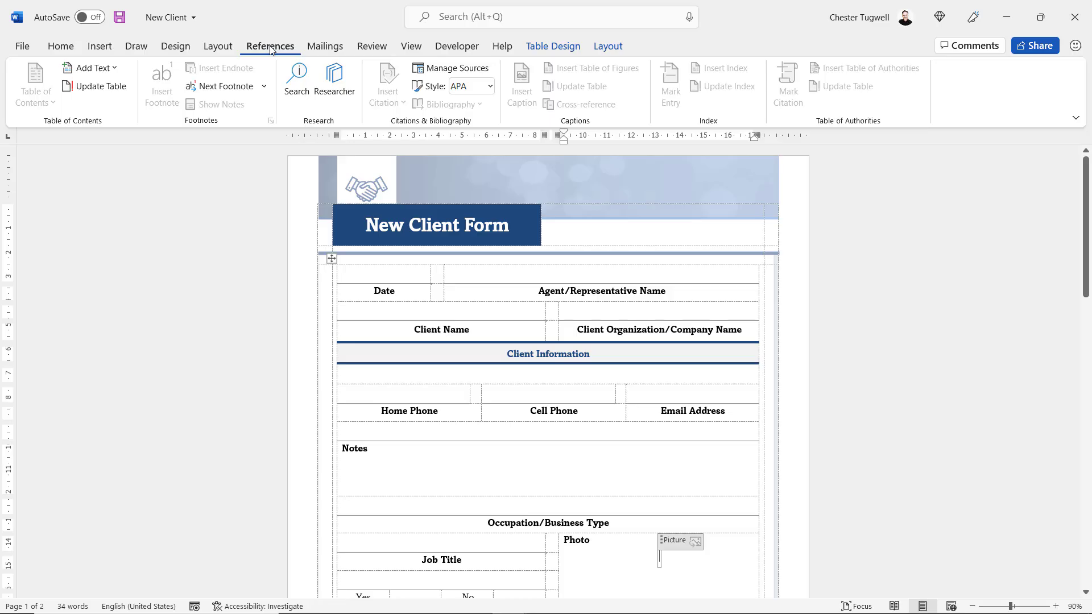
right_click(272, 49)
click(324, 80)
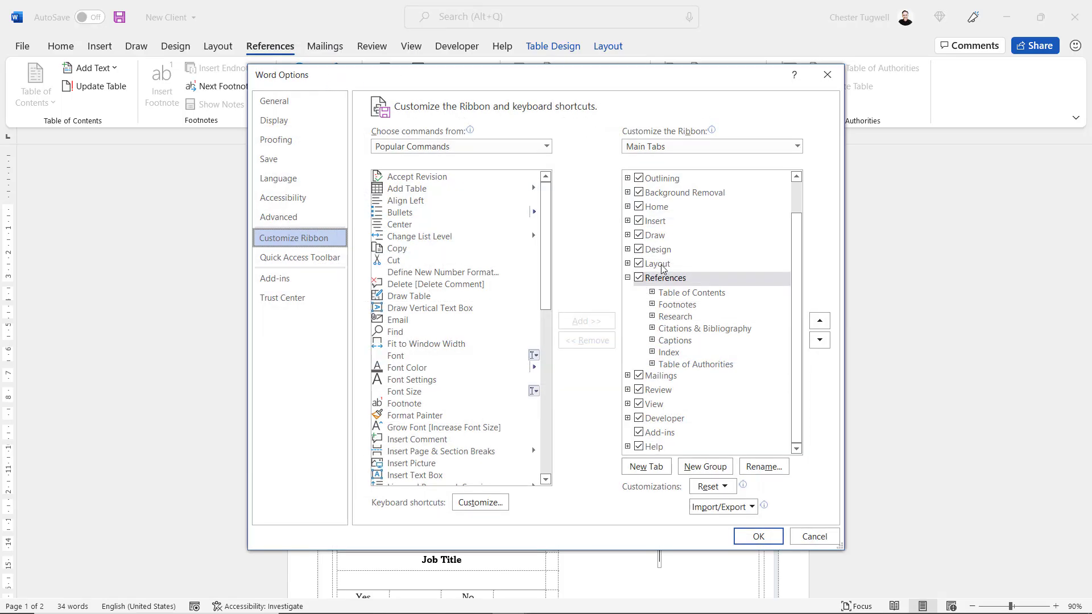
click(639, 419)
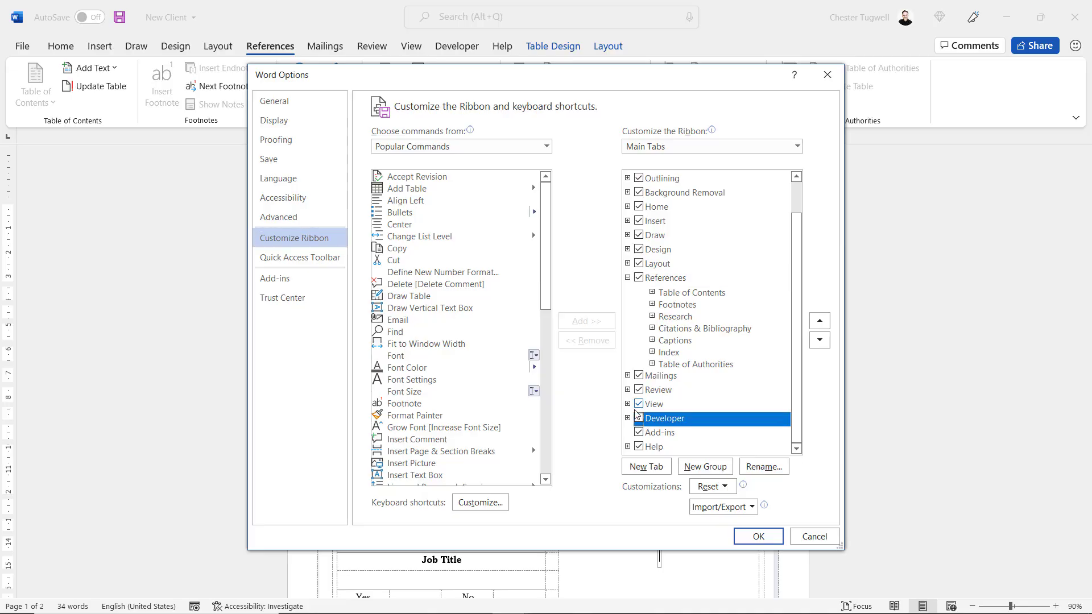
click(639, 420)
click(749, 536)
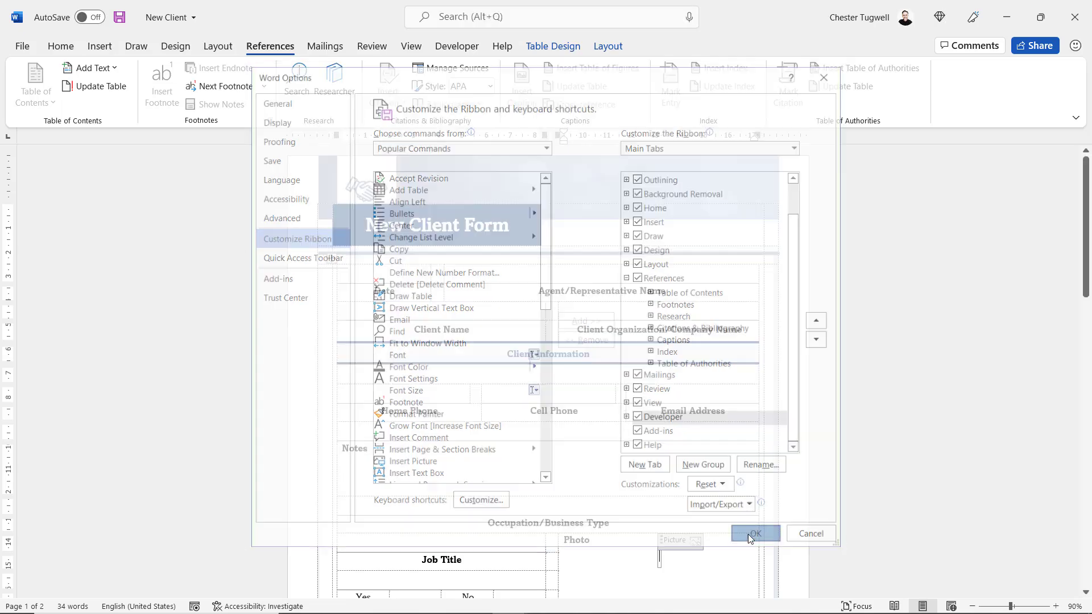
click(455, 48)
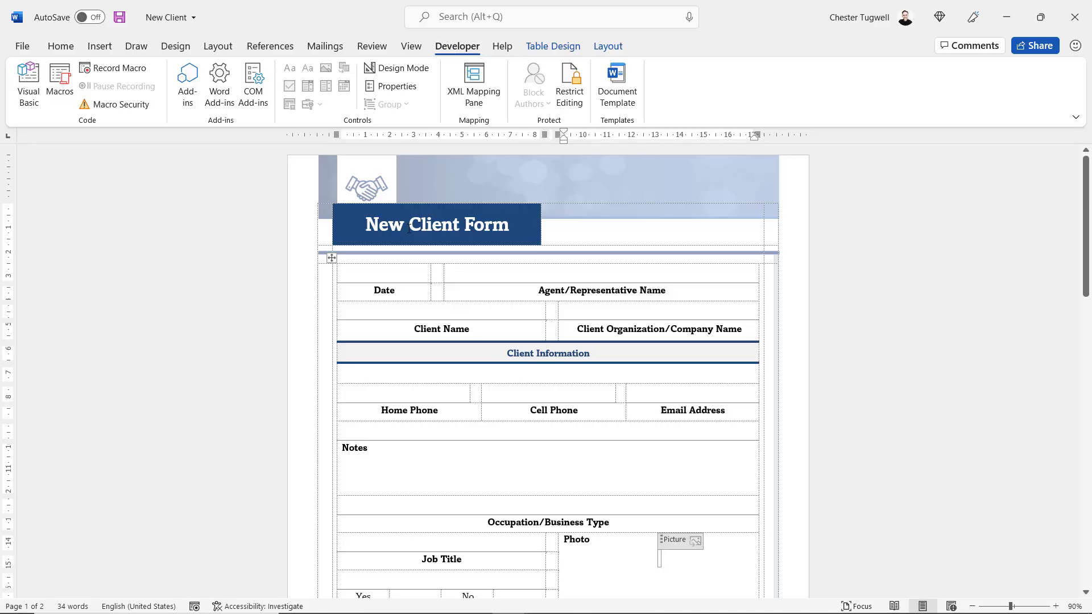
Insert a plain text content control in the empty cell above the Client Name label
click(398, 274)
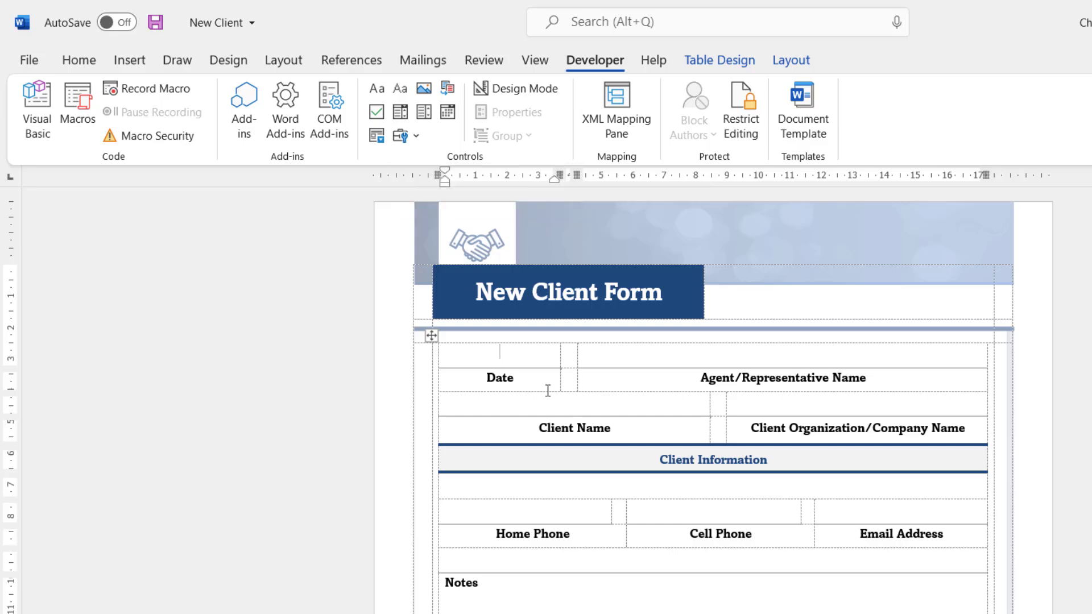
click(548, 410)
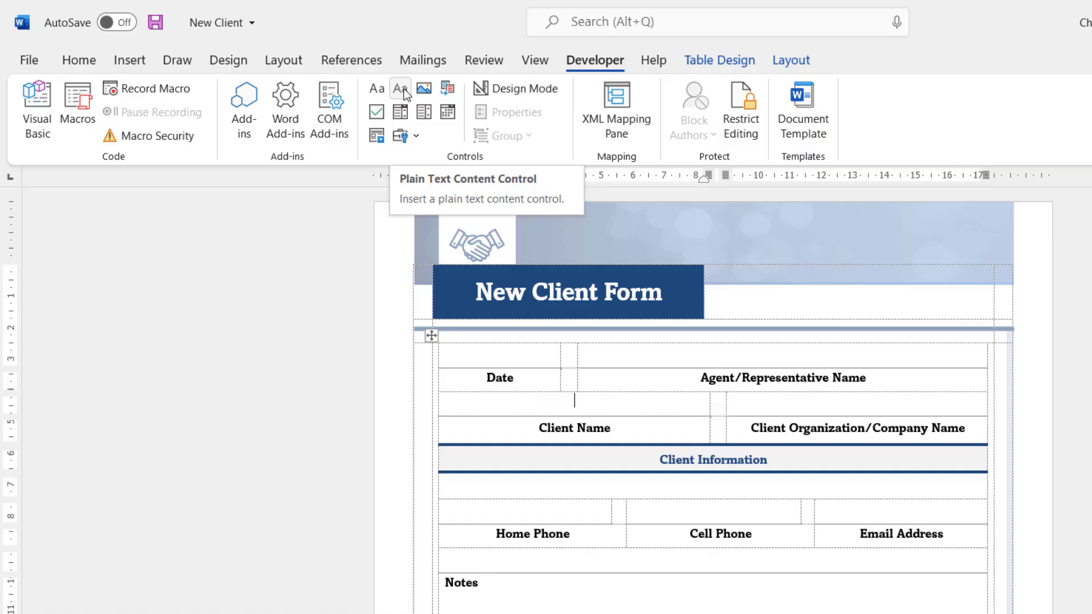
click(404, 89)
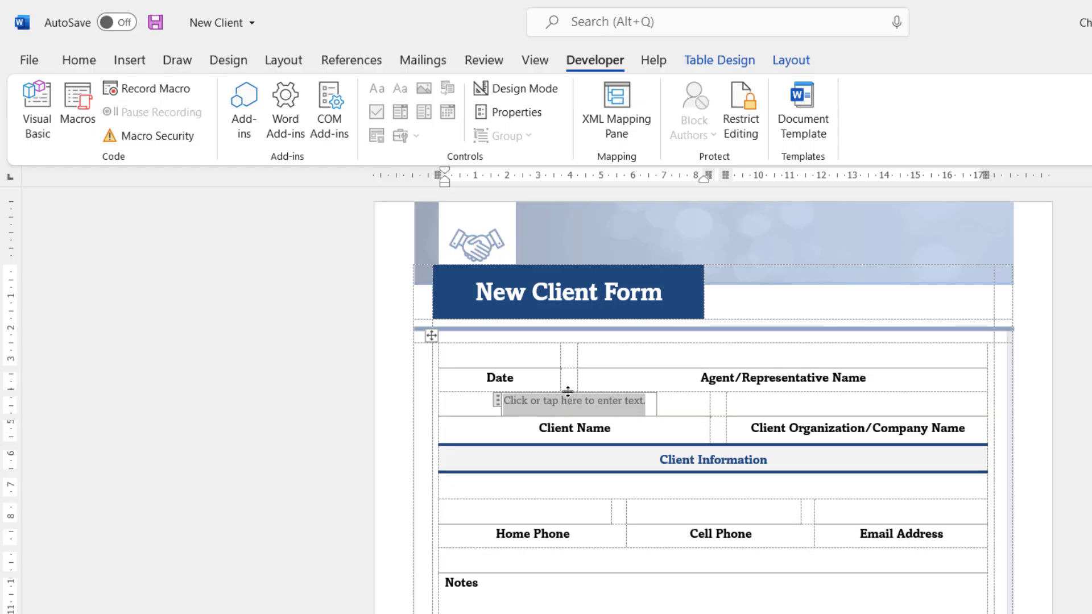
Give the text control the title and tag 'Client Name' and an orange colour
click(510, 111)
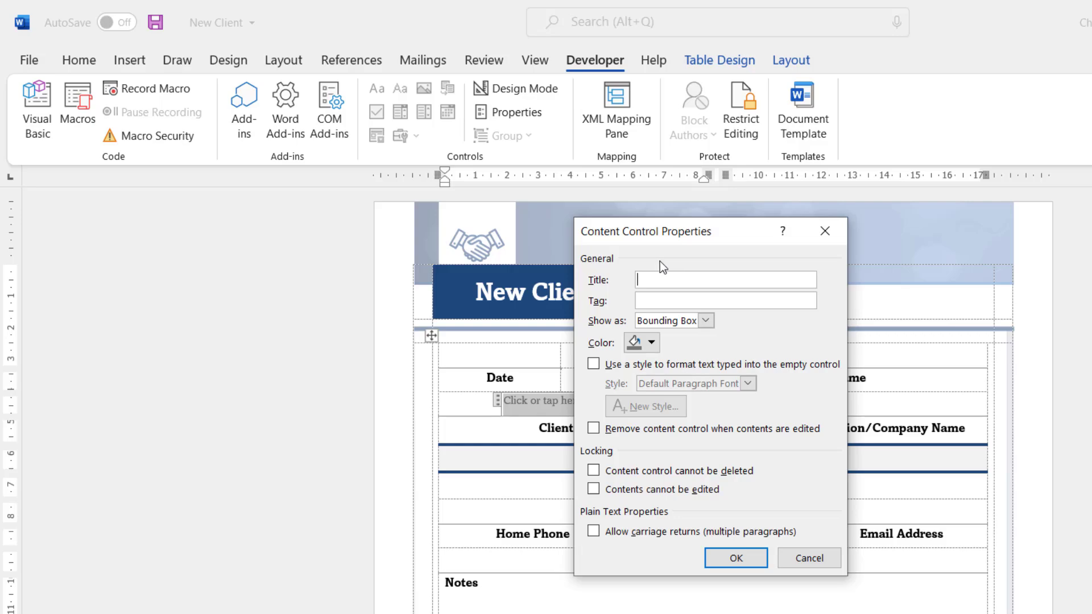
text(Client Name)
click(648, 343)
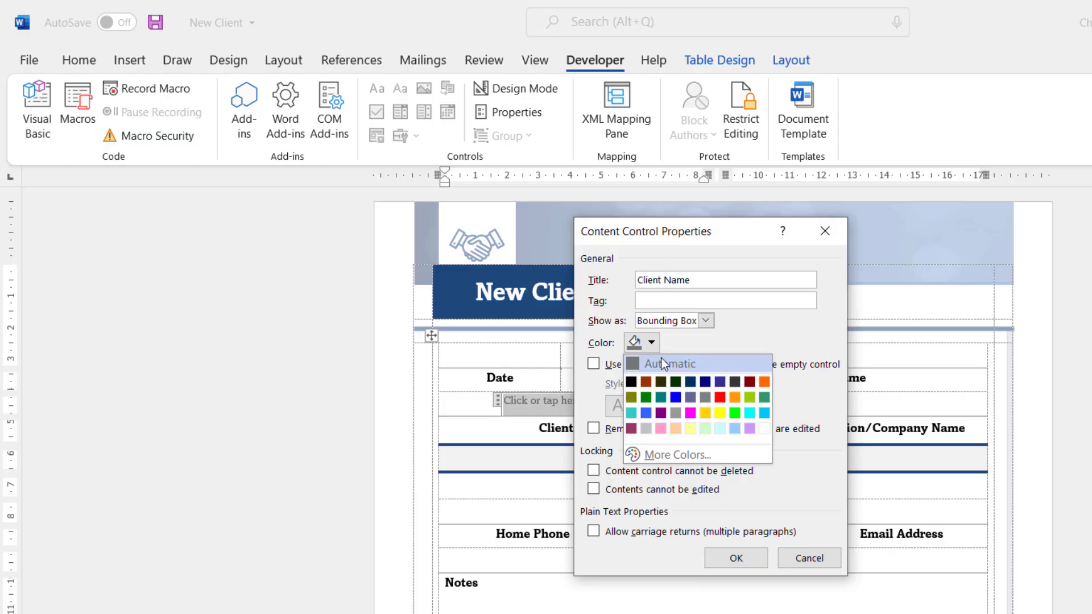
click(763, 383)
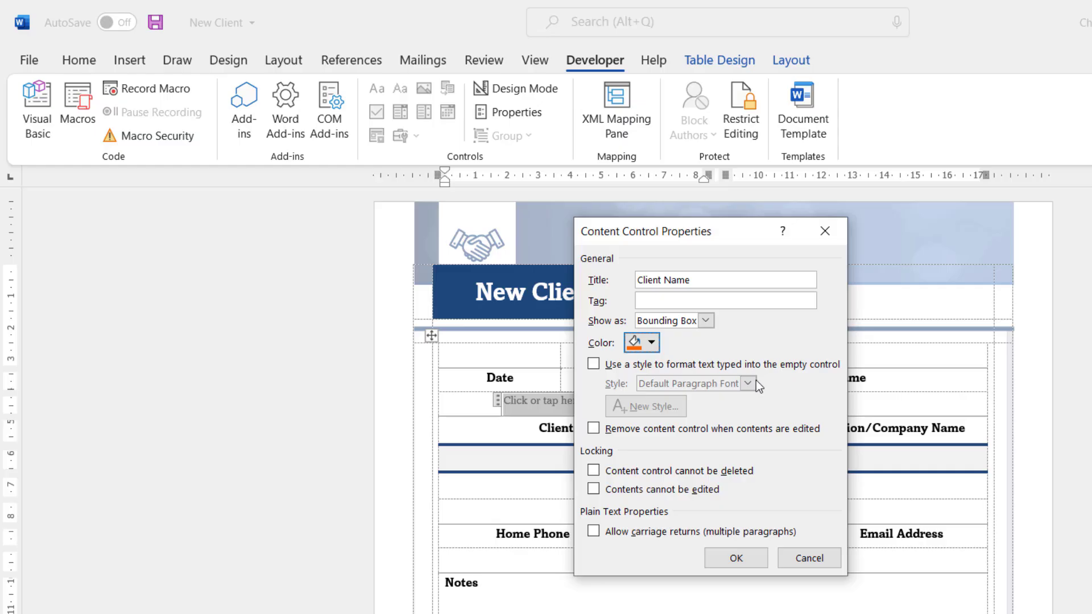
click(718, 558)
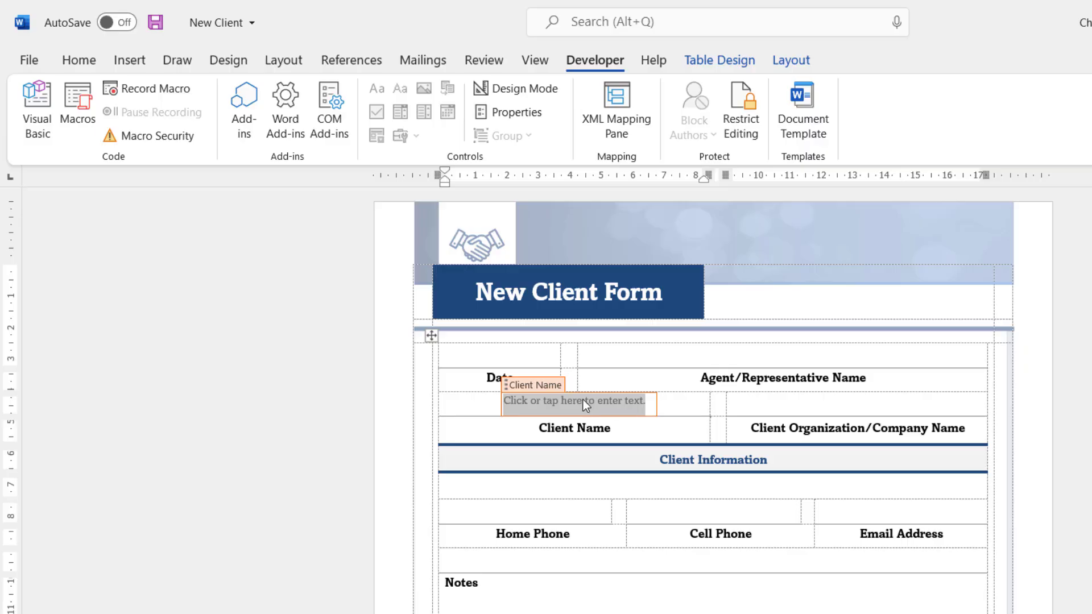
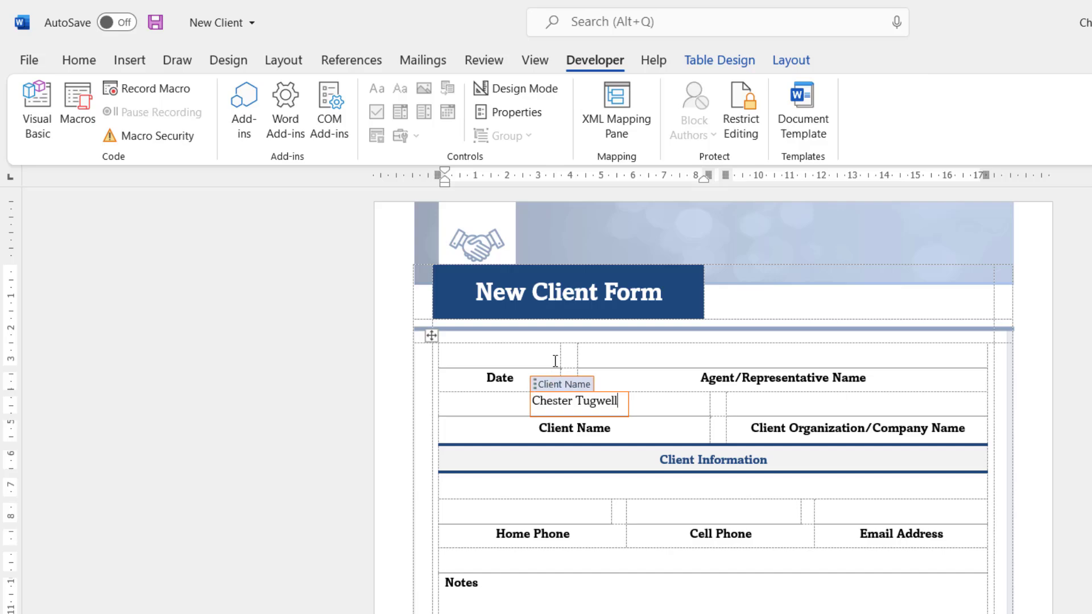
Type a sample client name into the control, then enable 'Use a style to format text'
click(533, 117)
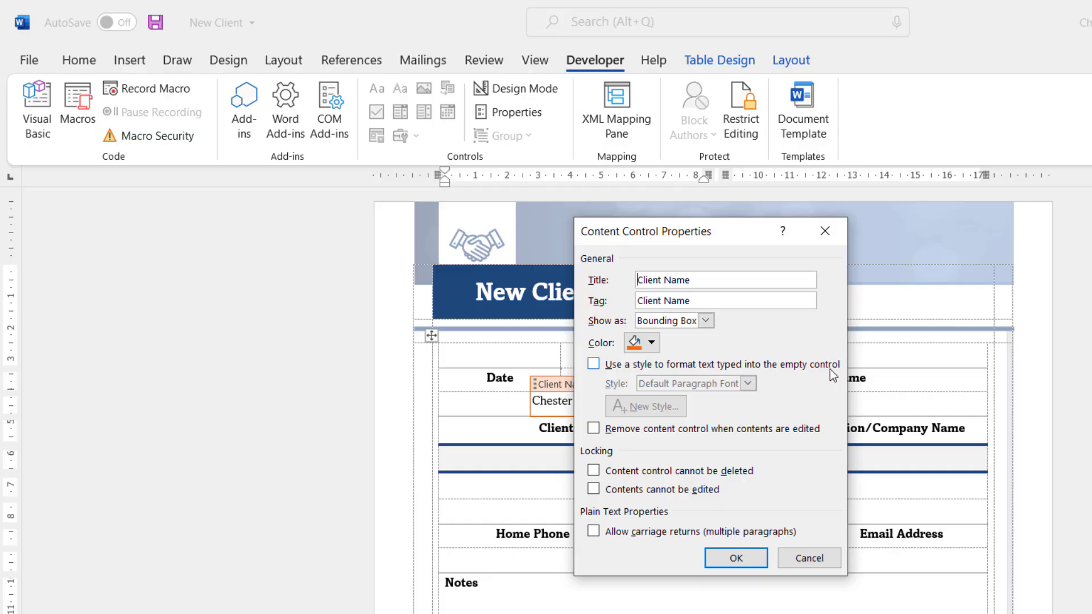
click(594, 365)
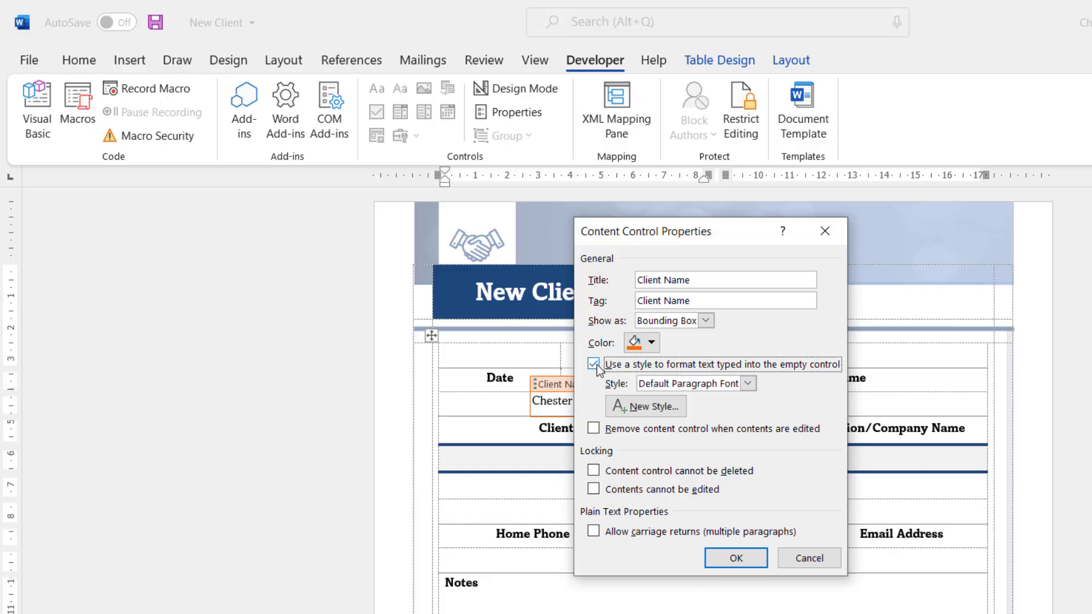
Create a 'Form entry' style in Amasis MT Pro, 11 pt, dark blue, and apply it to the control
click(640, 408)
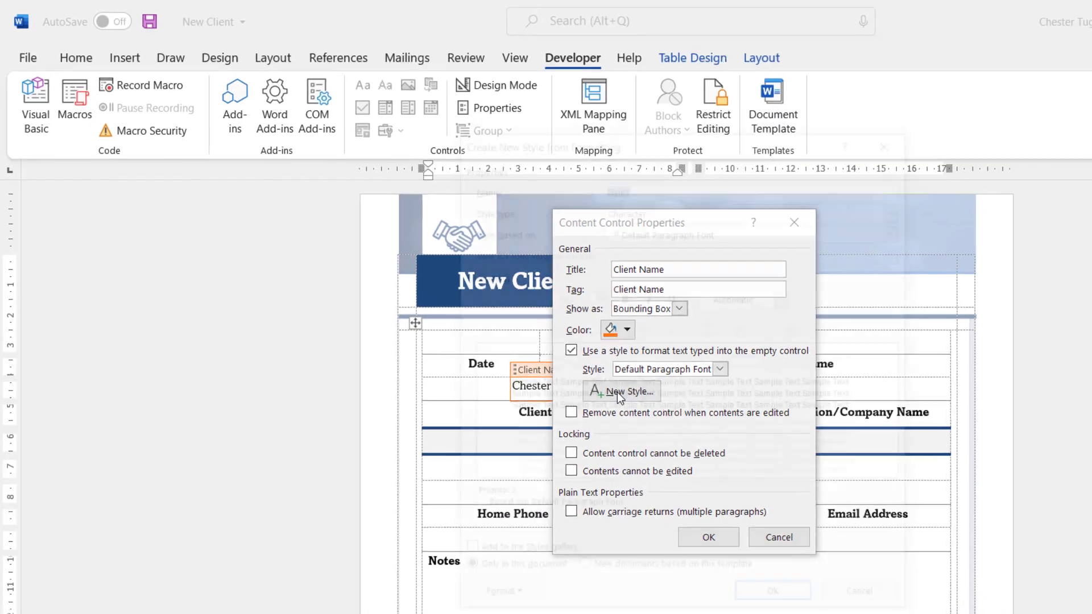
text(Form )
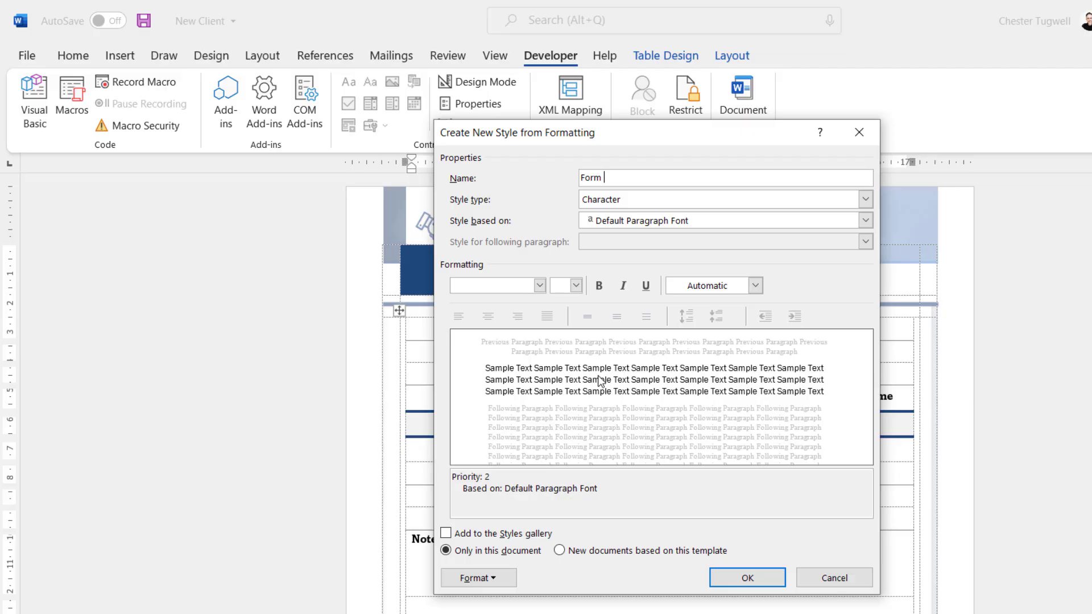
text(entry)
click(541, 286)
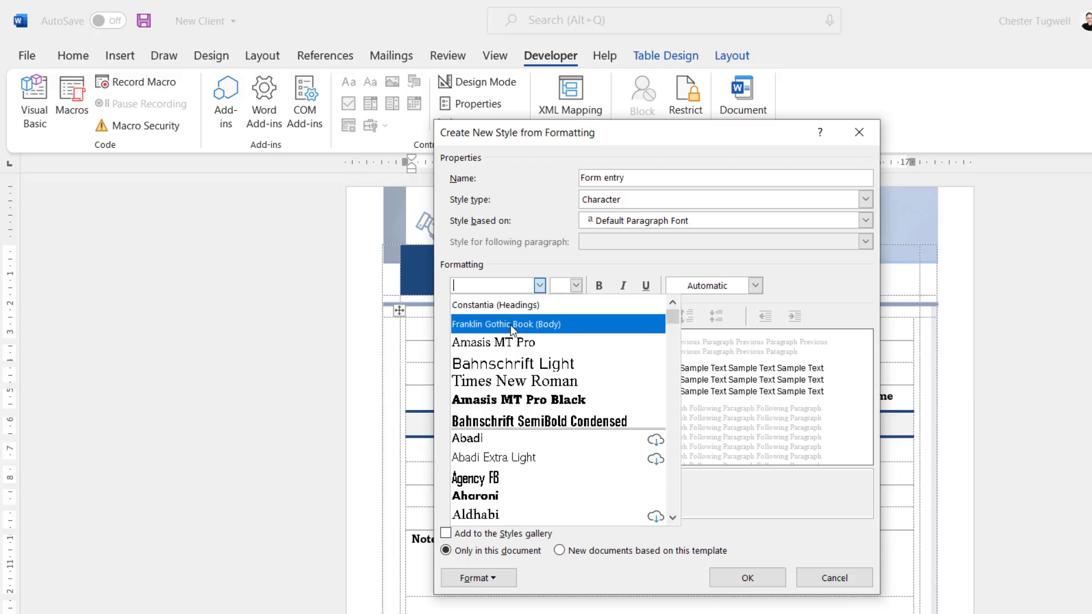
click(511, 342)
click(577, 289)
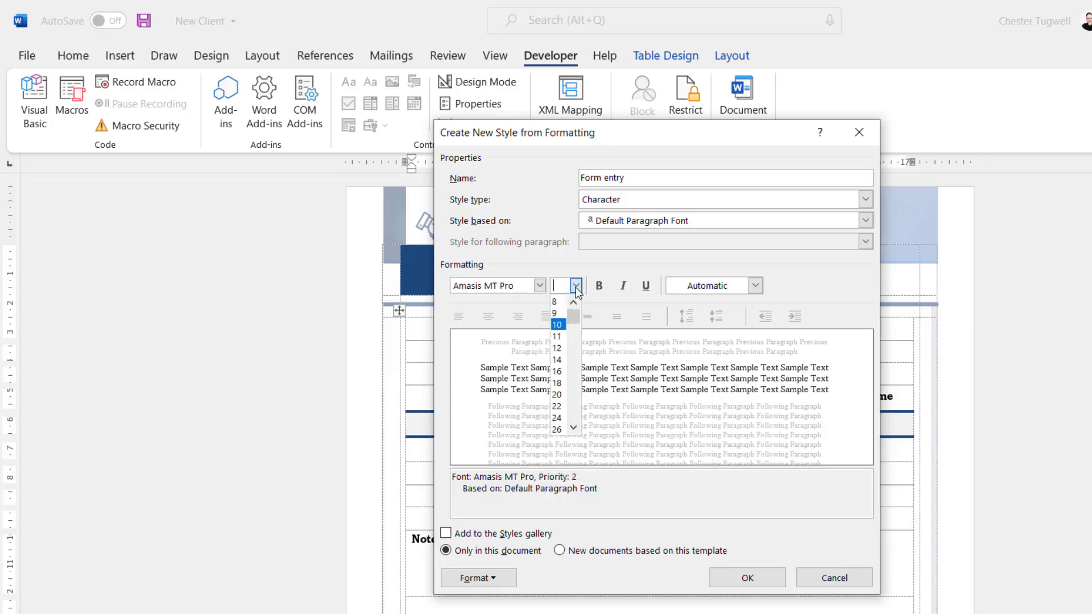
click(557, 334)
click(754, 286)
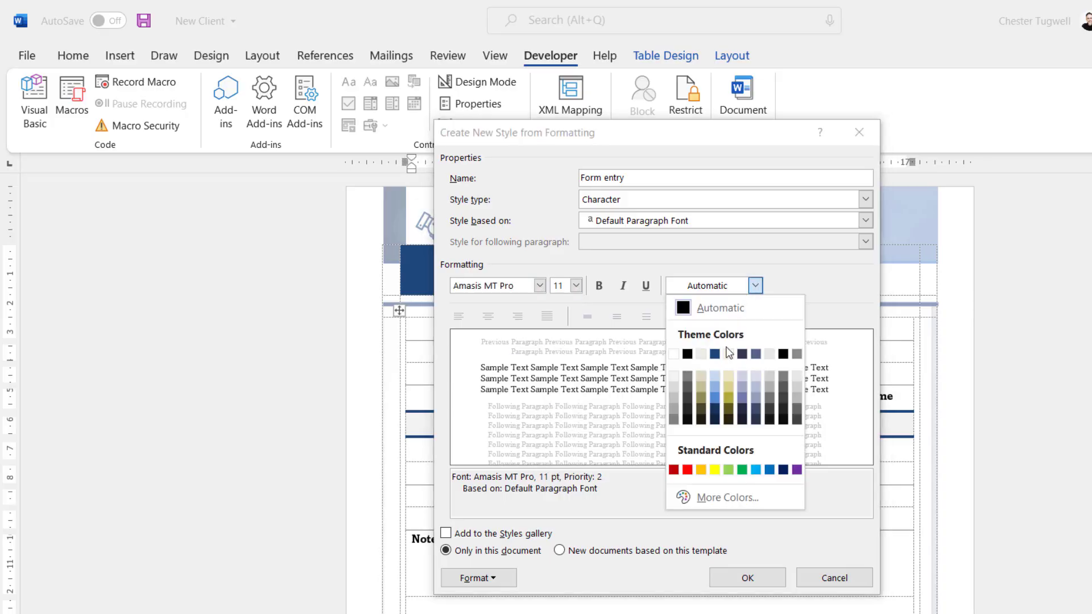
click(712, 353)
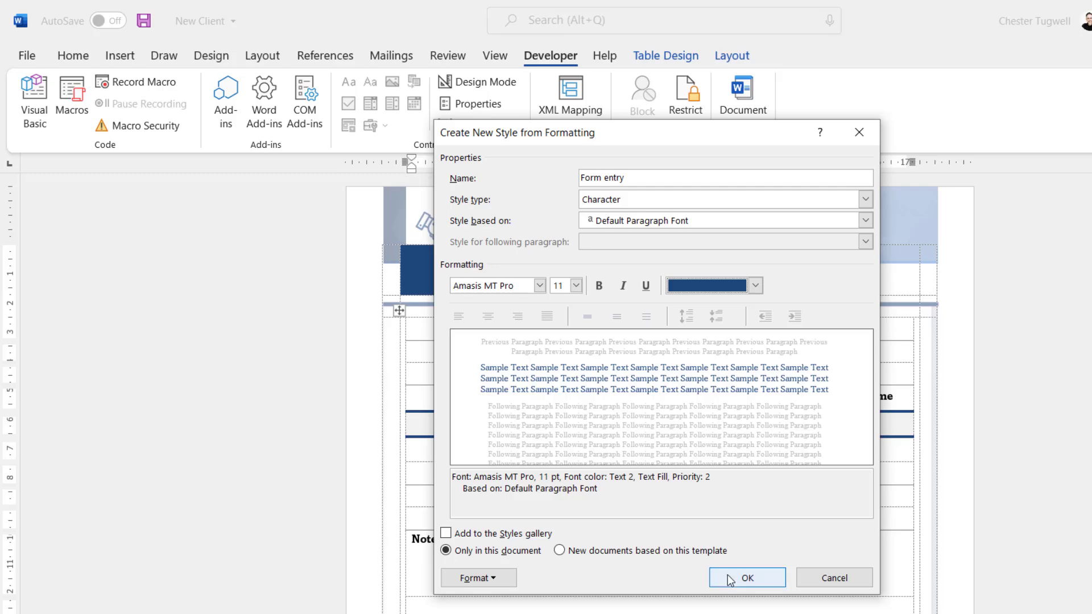
click(728, 576)
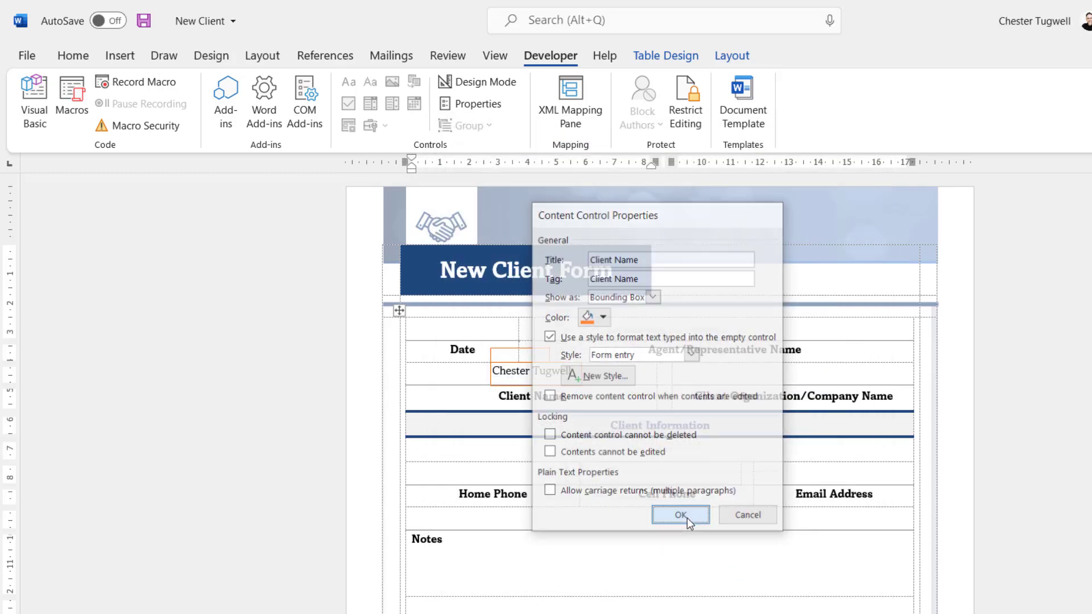
click(683, 517)
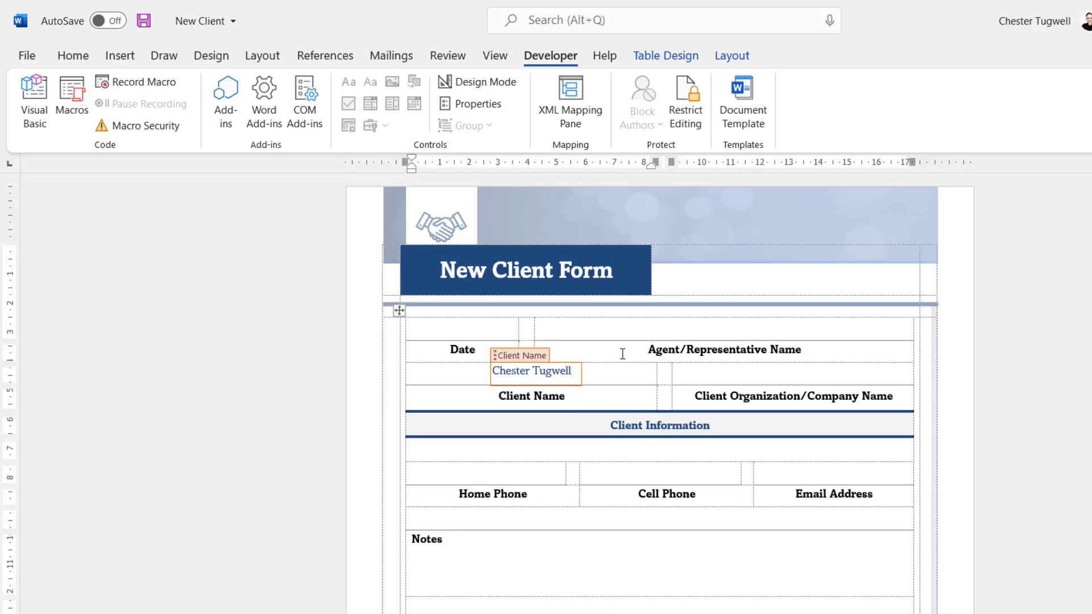
Put the cursor in the empty cell above the Agent/Representative Name label
click(705, 334)
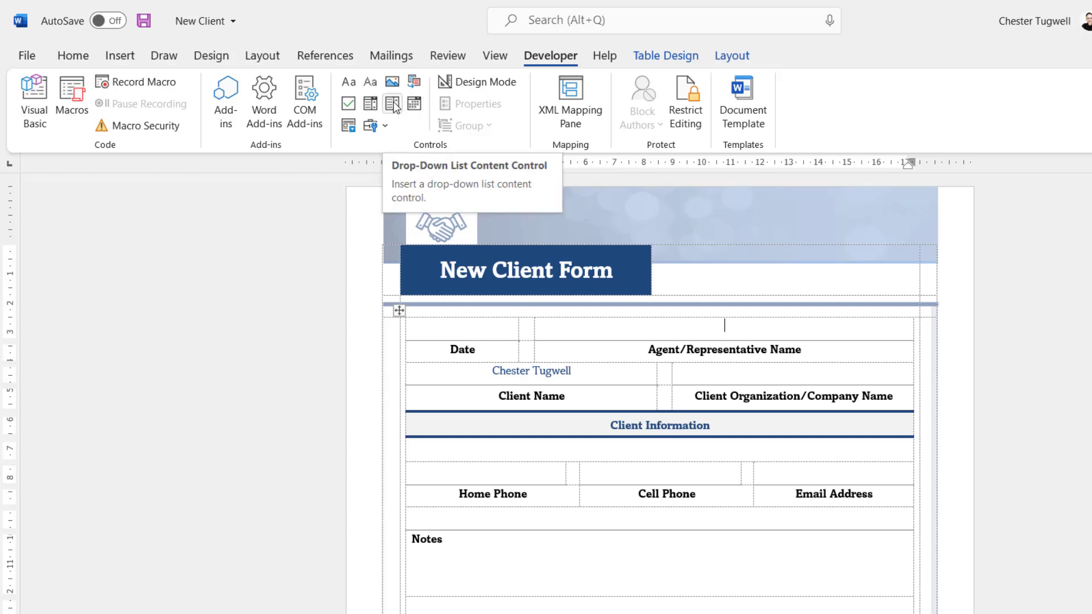
Insert an orange 'Agent Name' drop-down in Form entry style, removing the 'Choose an item.' entry
click(394, 102)
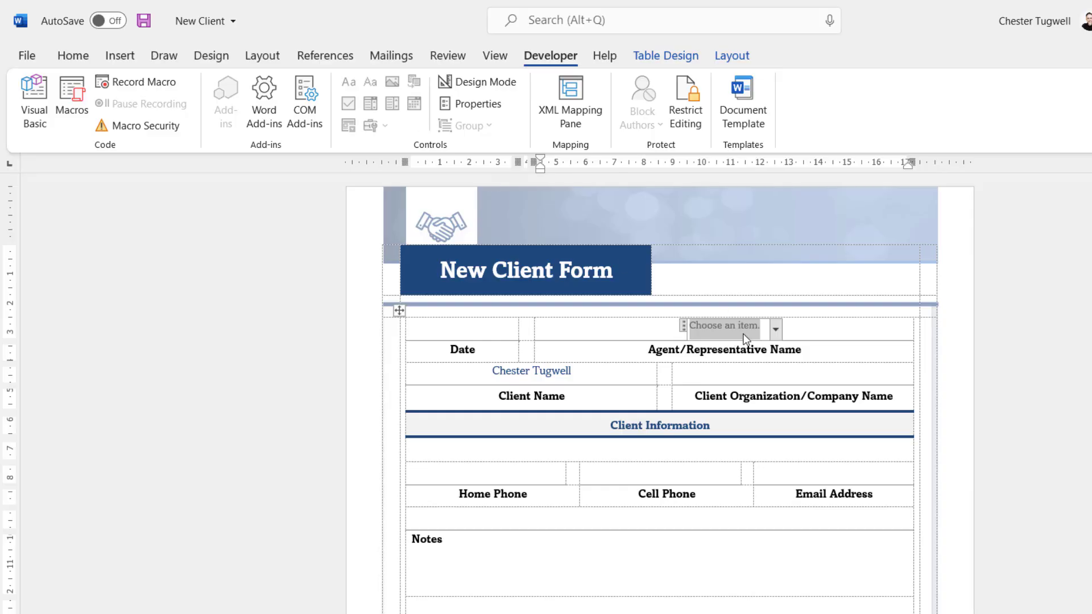
click(479, 104)
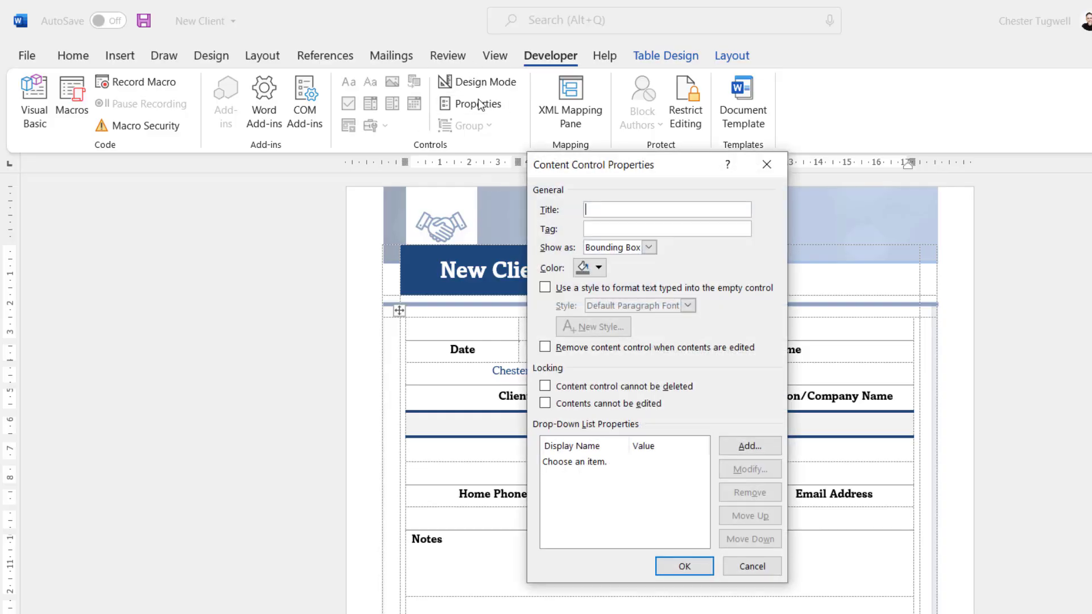
text(Agent Name)
click(598, 267)
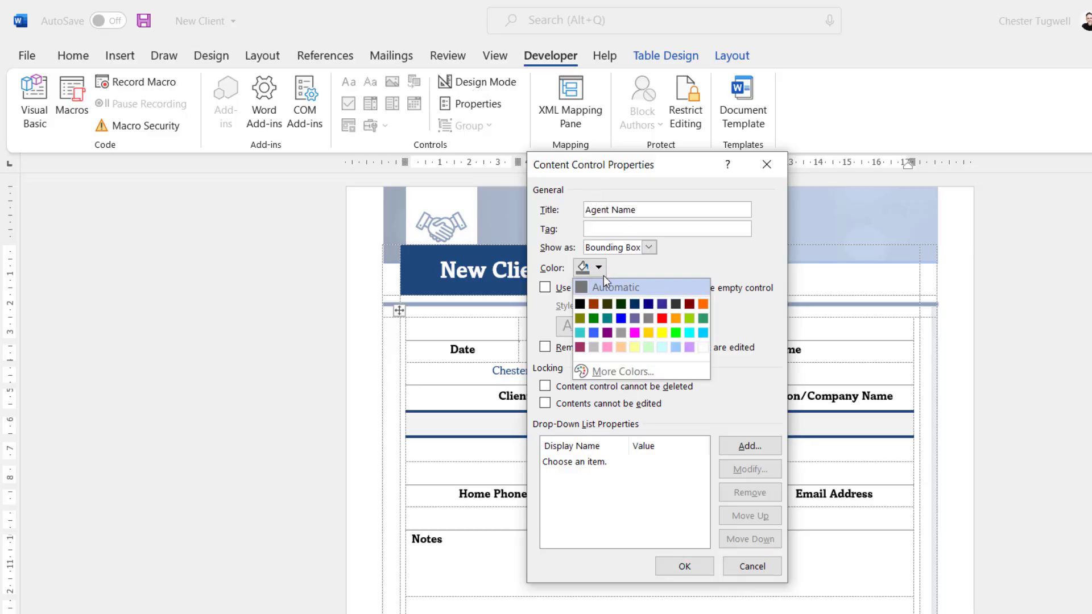
click(705, 307)
click(545, 287)
click(688, 305)
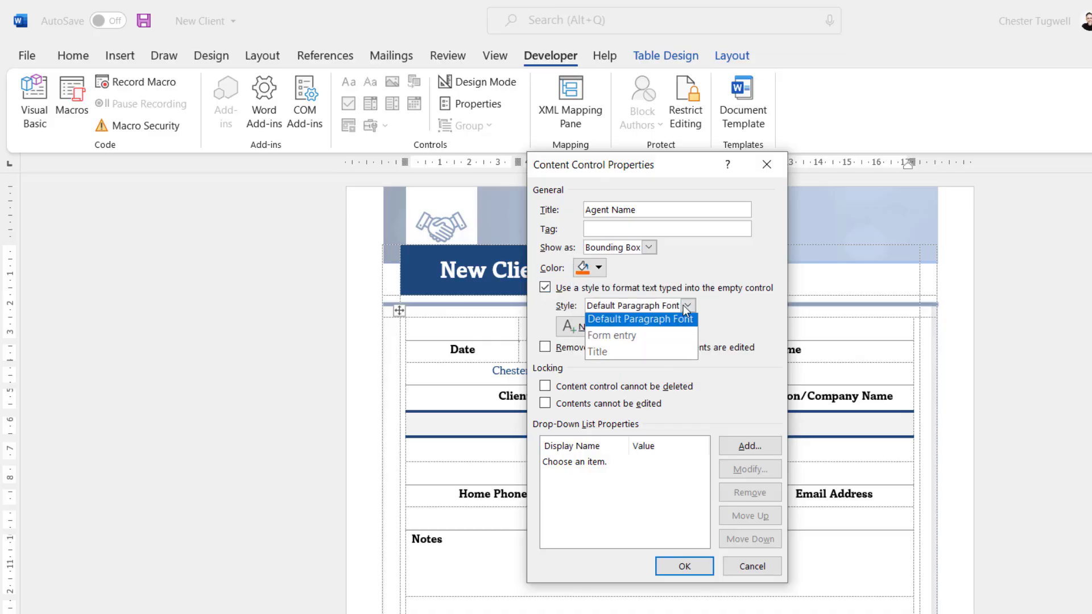
click(633, 336)
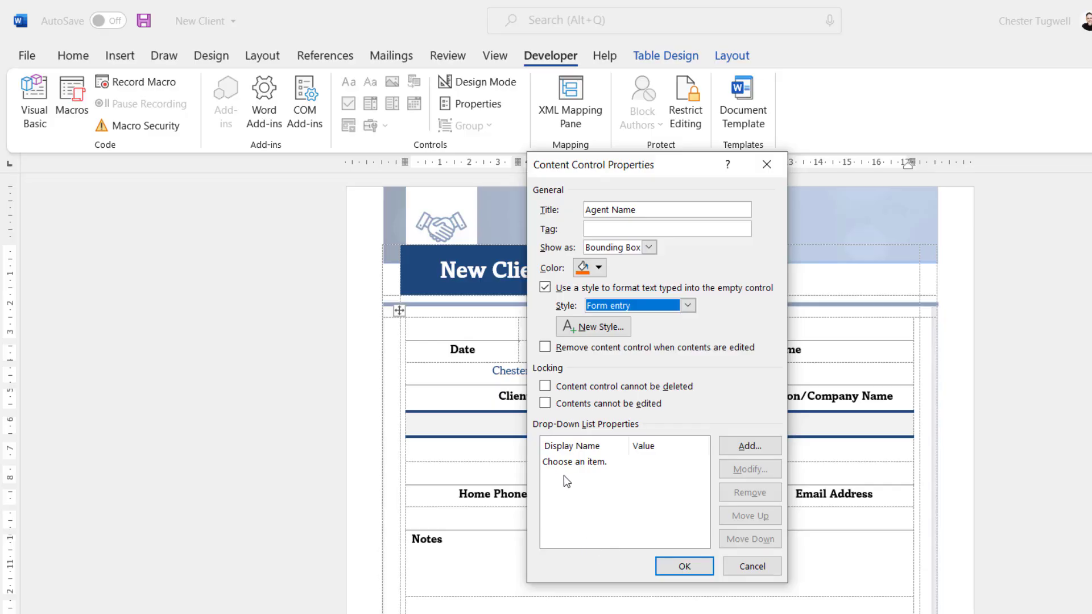
click(599, 463)
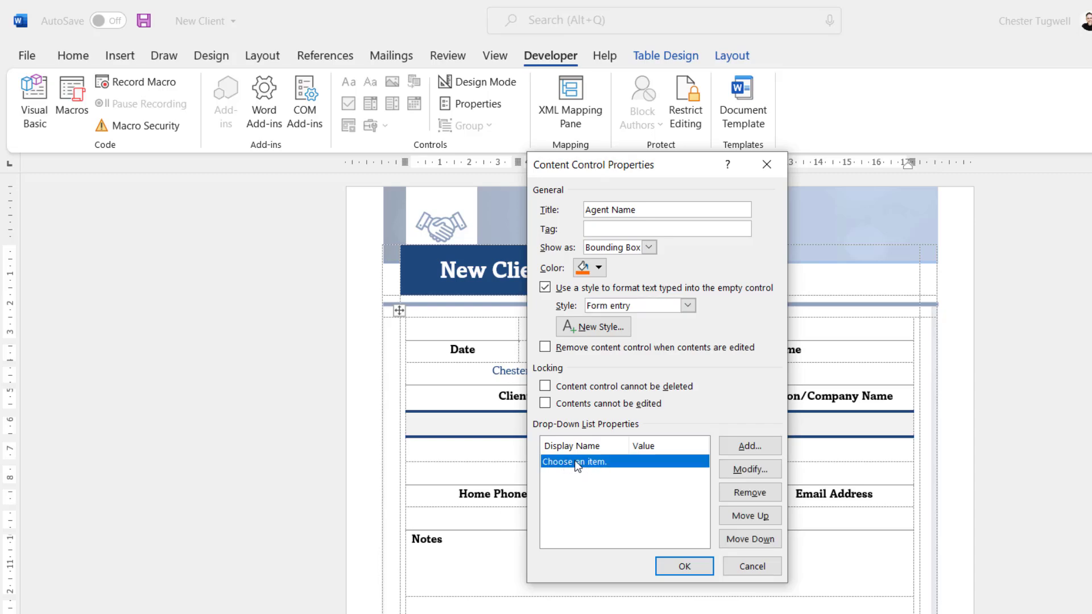
click(742, 494)
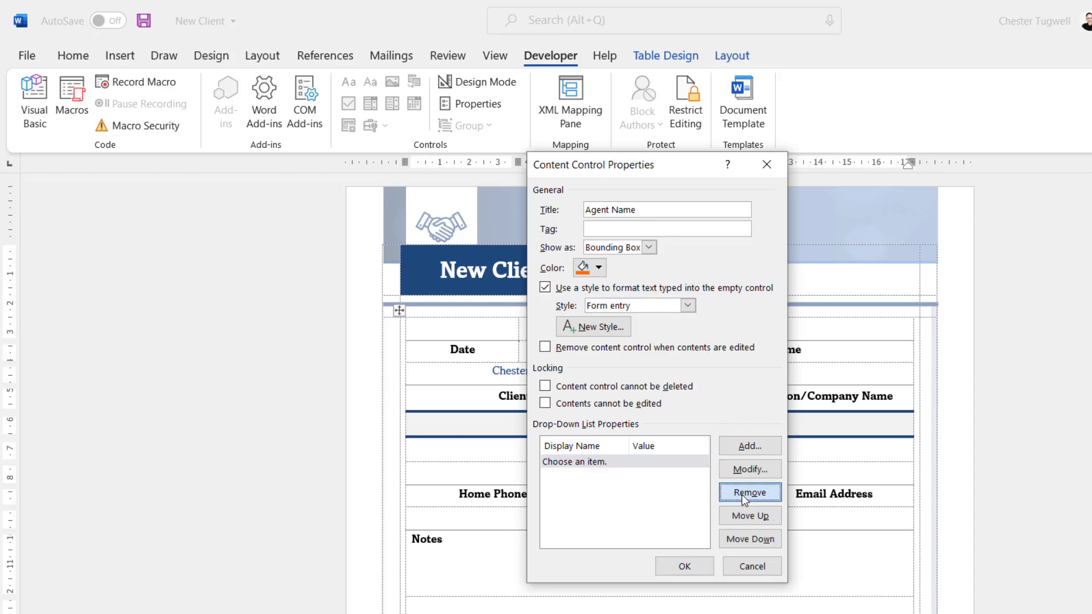
Add the first two agent names as choices in the drop-down list
click(749, 449)
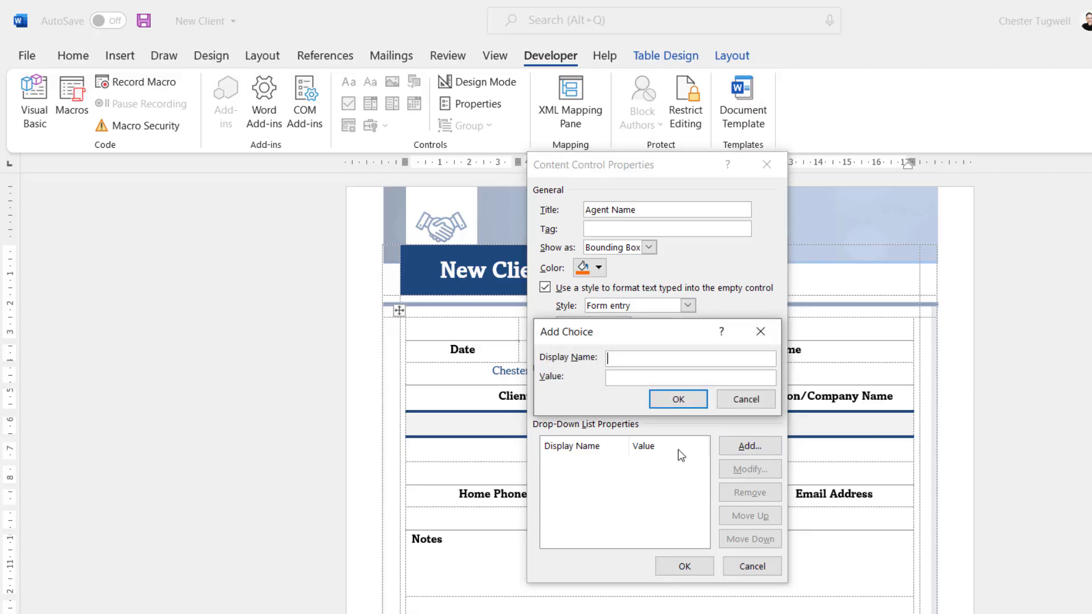
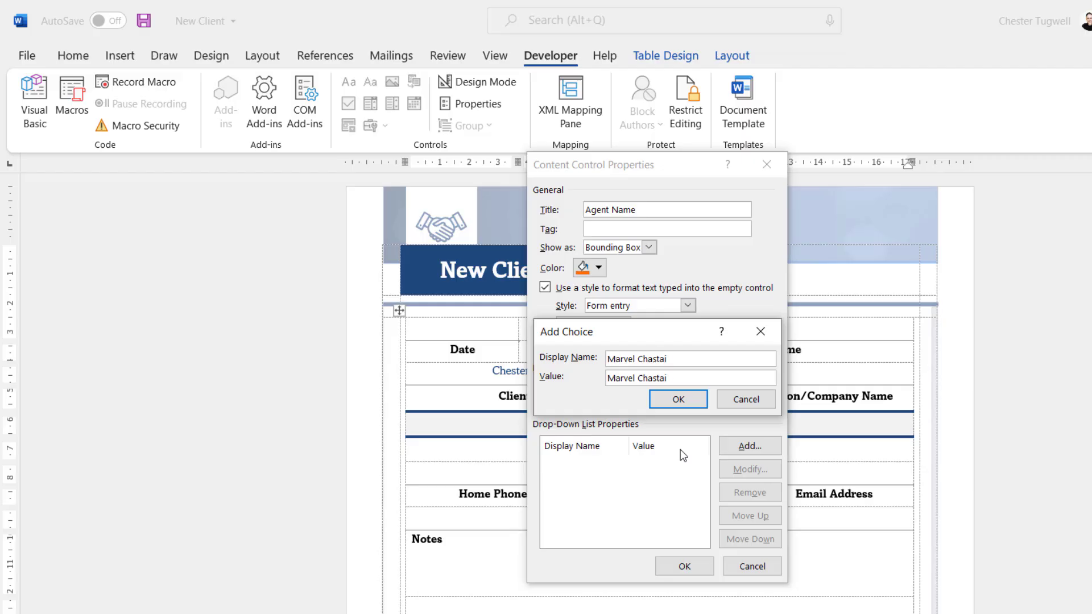
click(677, 399)
click(748, 446)
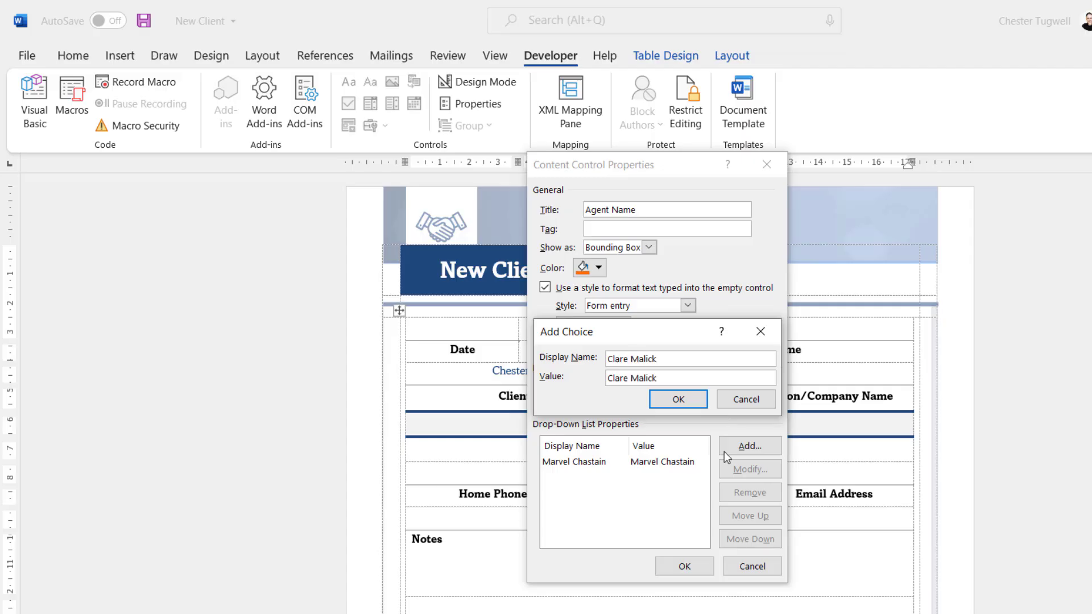
key(Return)
Add the third and fourth agent names, save, and select the second agent in the form
click(748, 445)
key(Return)
click(752, 444)
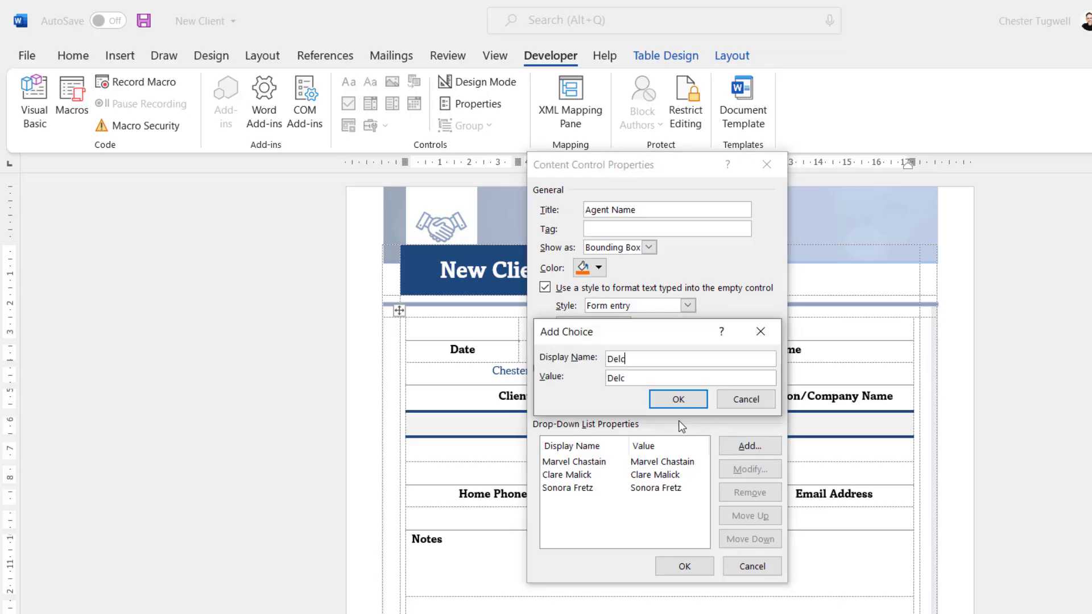
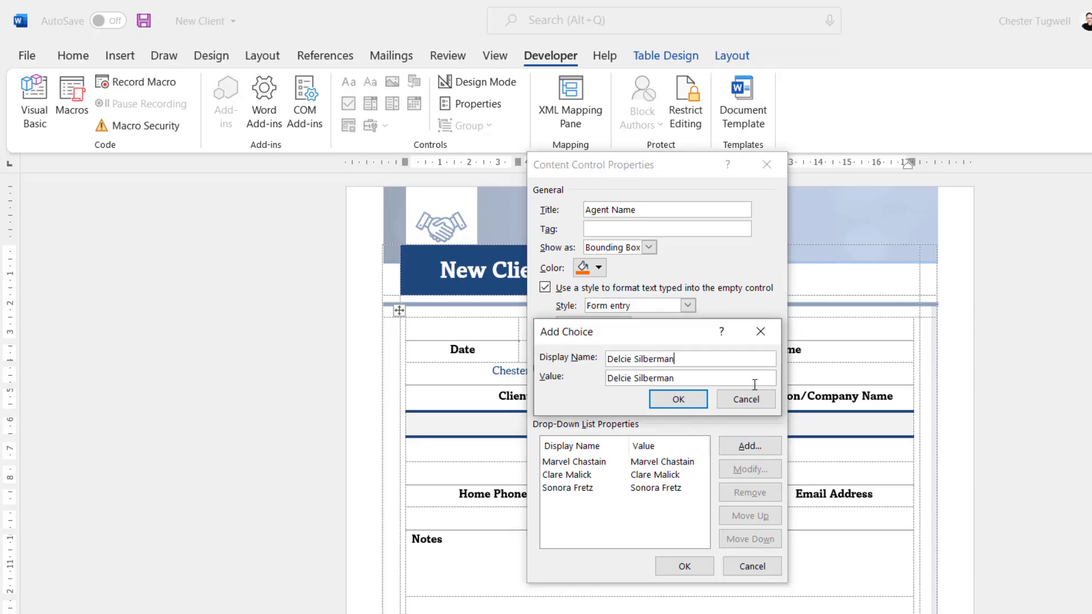
key(Return)
click(683, 566)
click(776, 329)
click(745, 364)
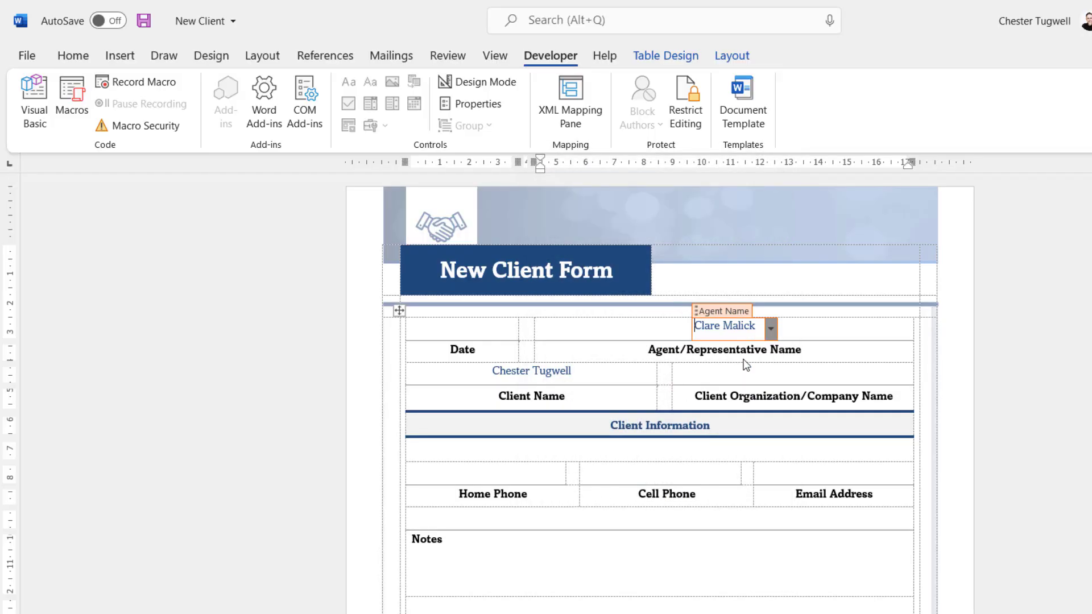
Put the cursor in the empty cell above the Date heading
click(459, 326)
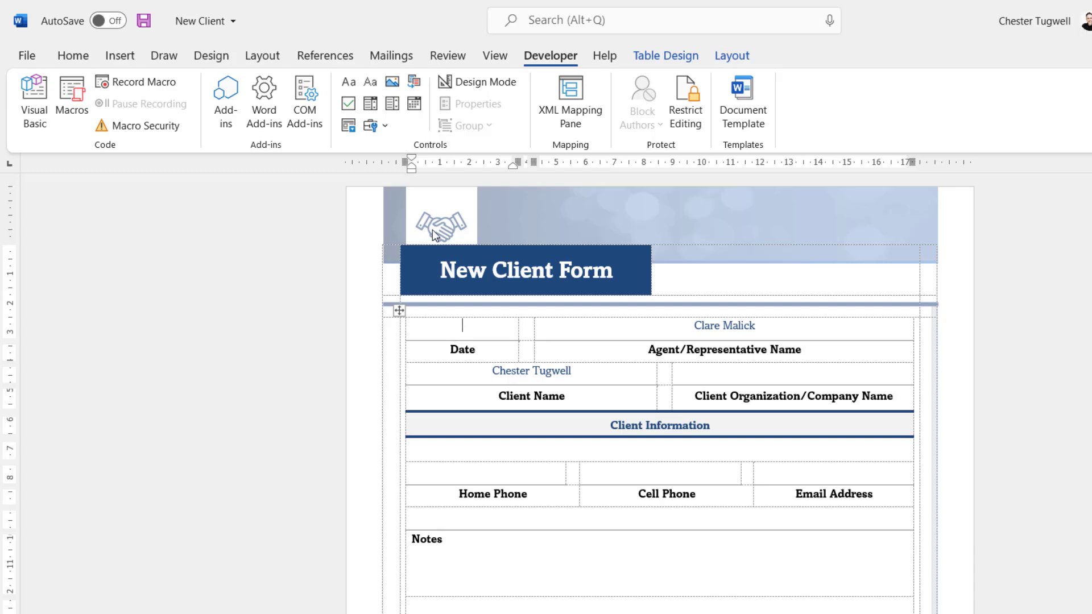
Insert an orange date picker titled 'Date' in Form entry style with dd MMMM yyyy format
click(415, 104)
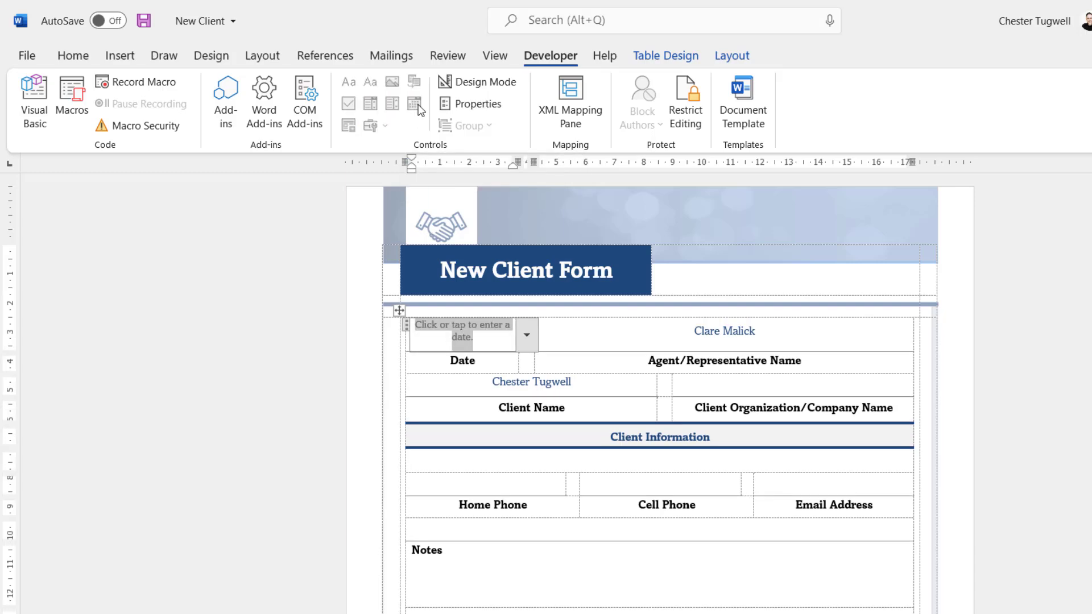
click(477, 103)
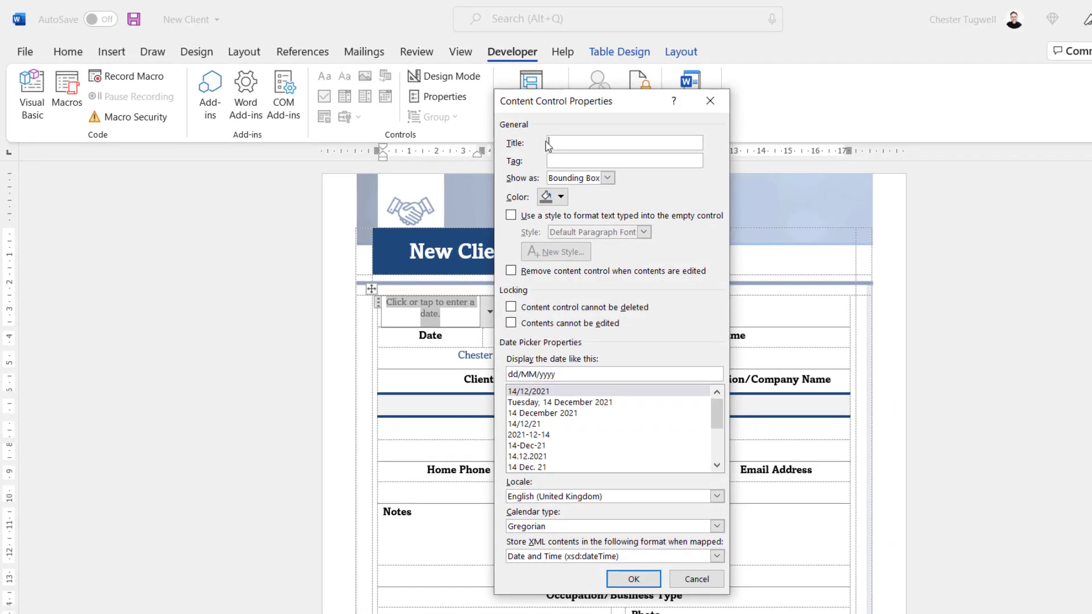
text(Date)
click(552, 197)
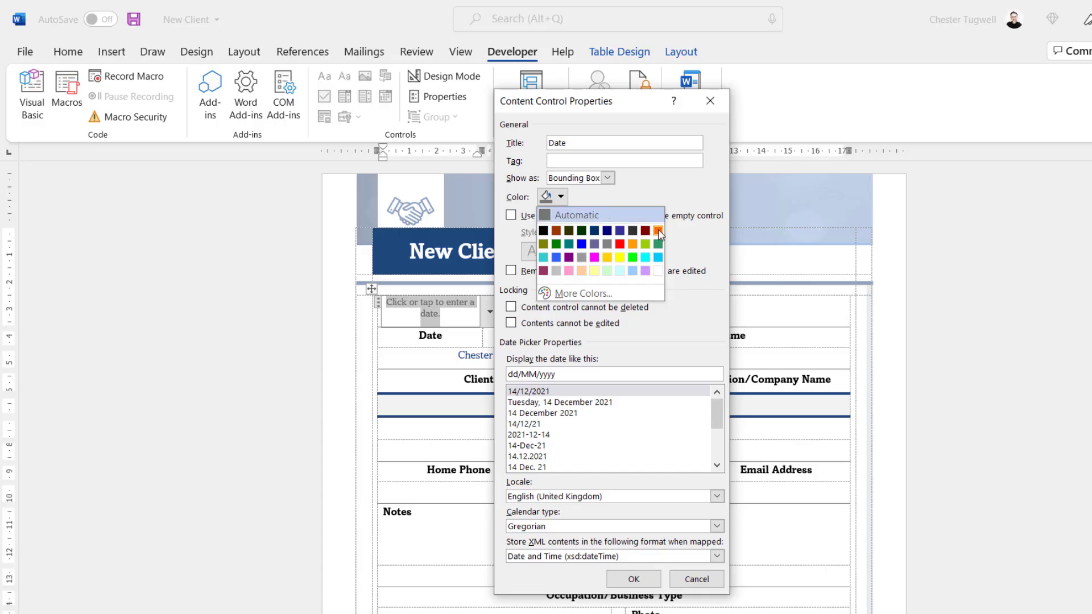
click(658, 230)
click(511, 215)
click(644, 232)
click(592, 262)
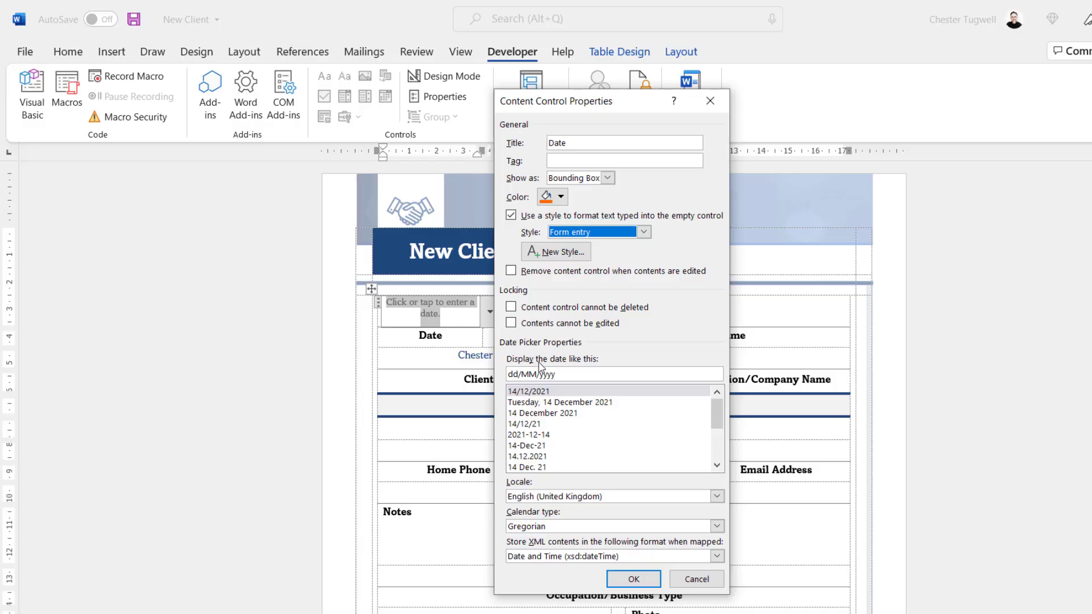
click(546, 413)
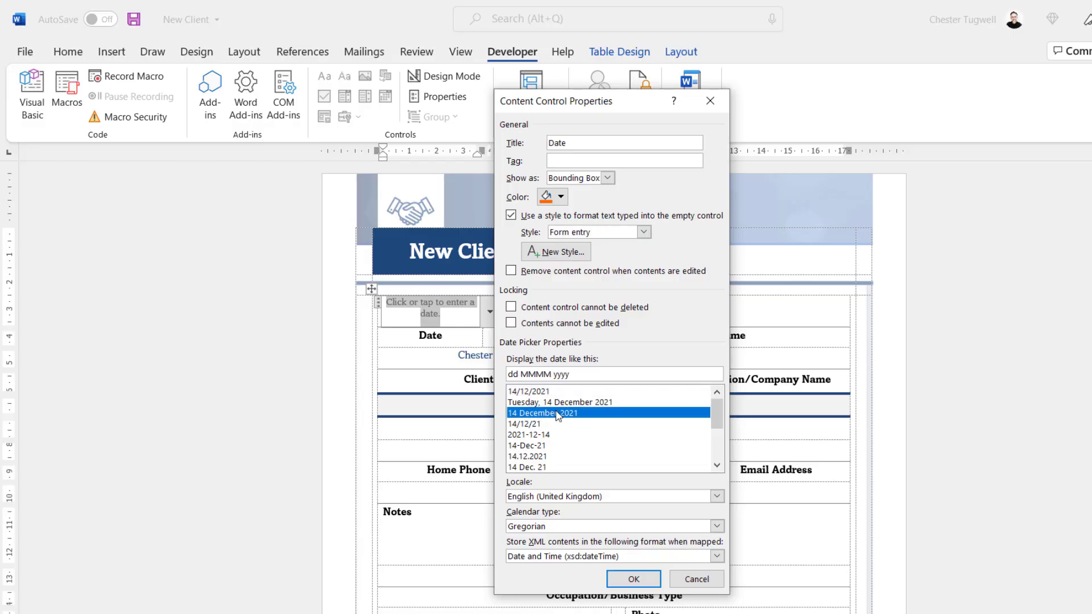
click(643, 581)
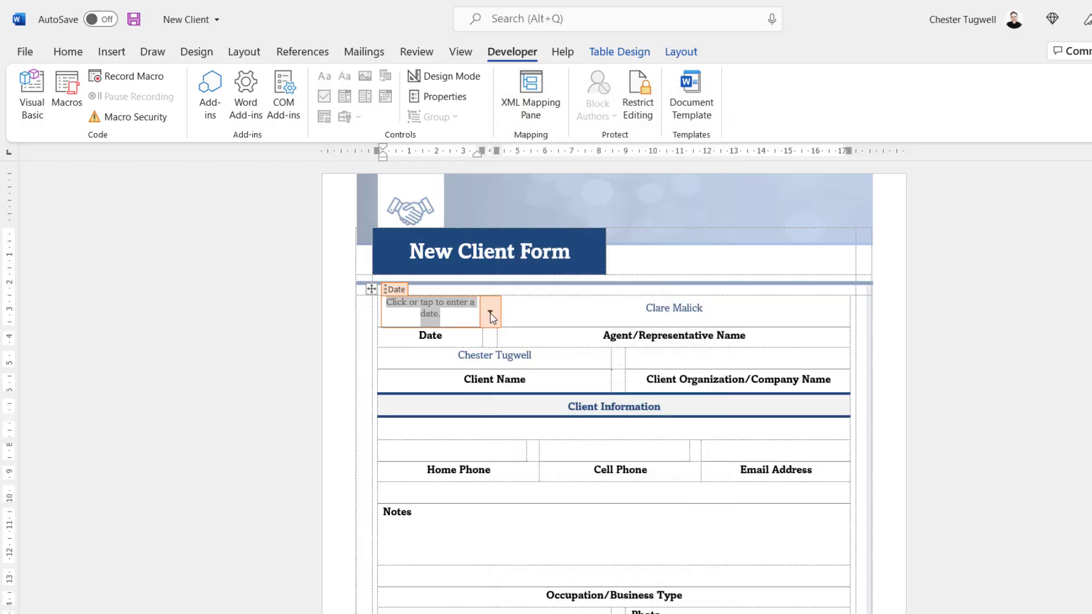
click(491, 313)
Pick 17 December 2021 in the Date control, then move to the empty cell beside Yes
click(445, 397)
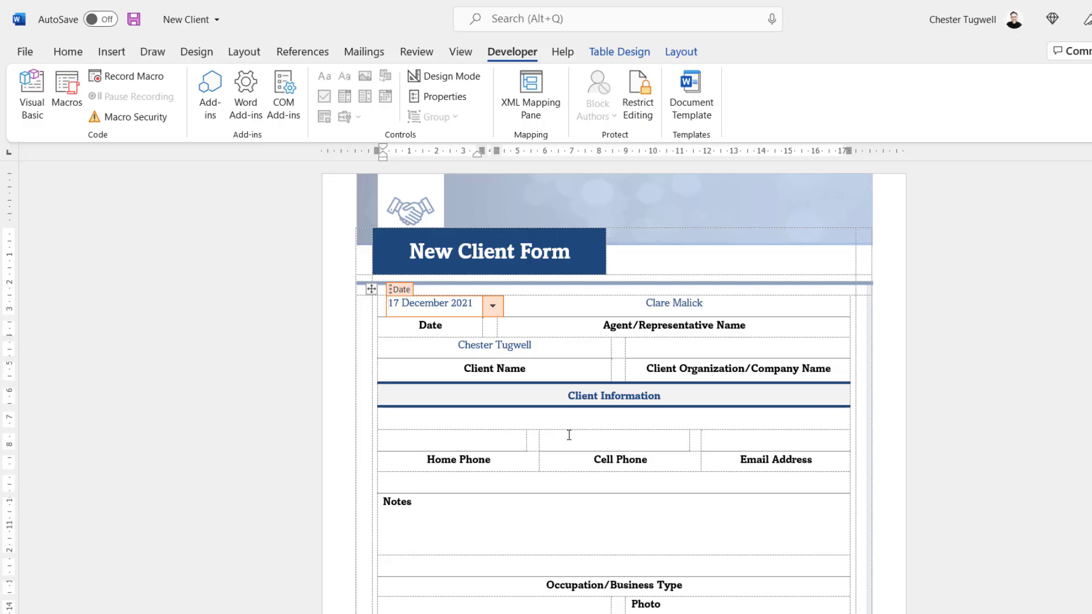
scroll(568, 437, down, 6)
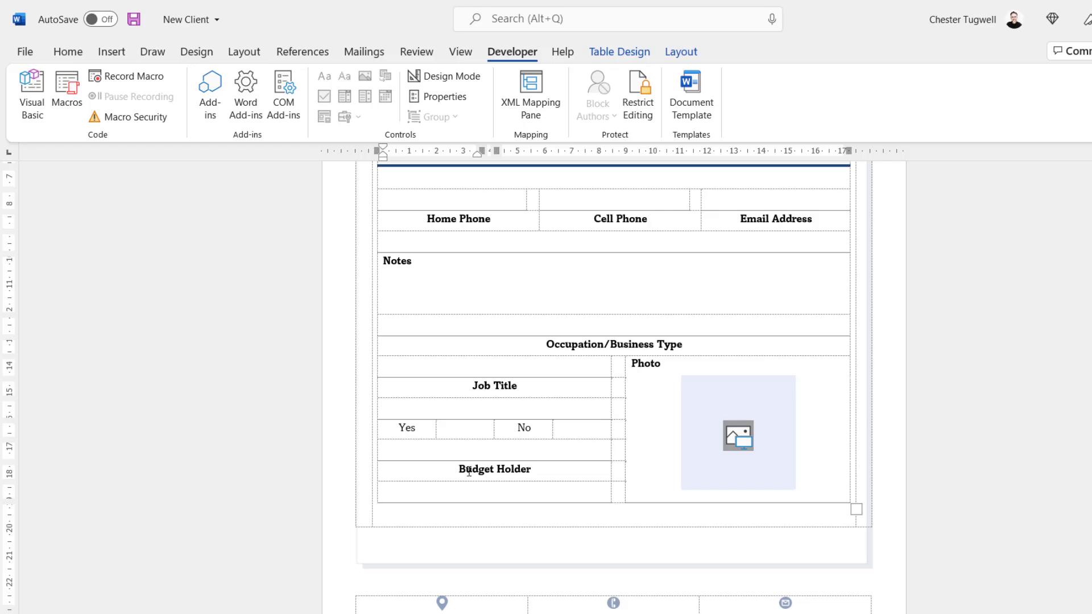
click(455, 428)
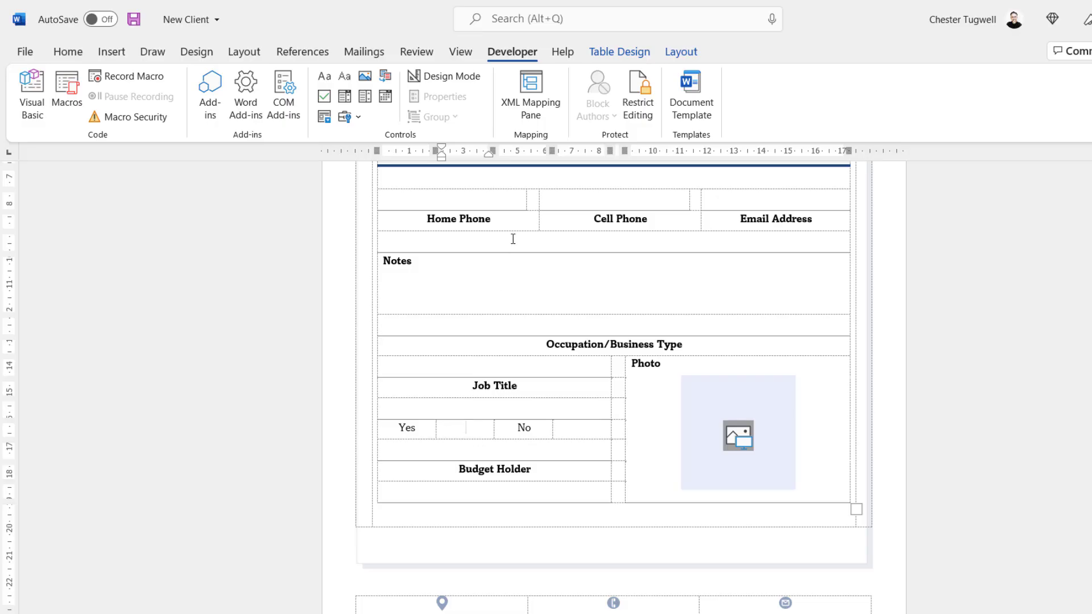
Insert a check box control beside Yes, colour it orange, and apply the Form entry style
click(325, 98)
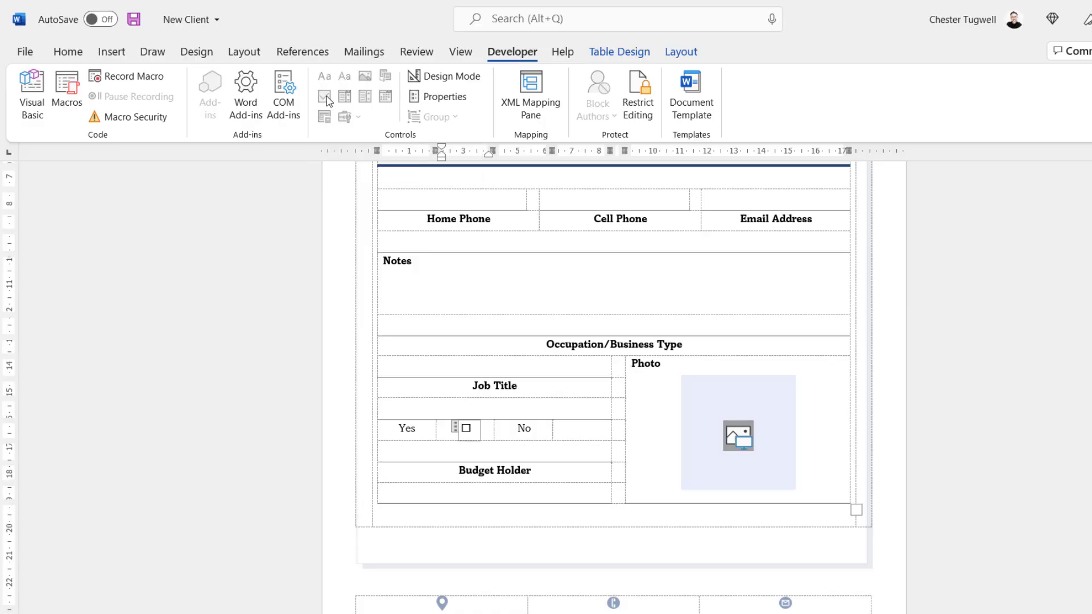
click(459, 98)
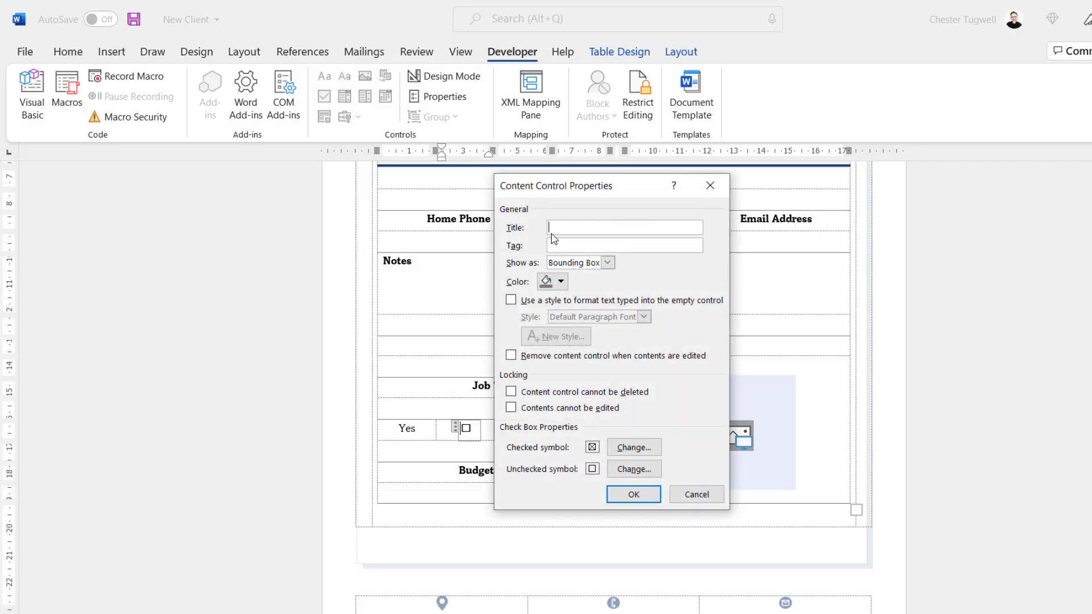
click(561, 282)
click(657, 314)
click(510, 300)
click(644, 317)
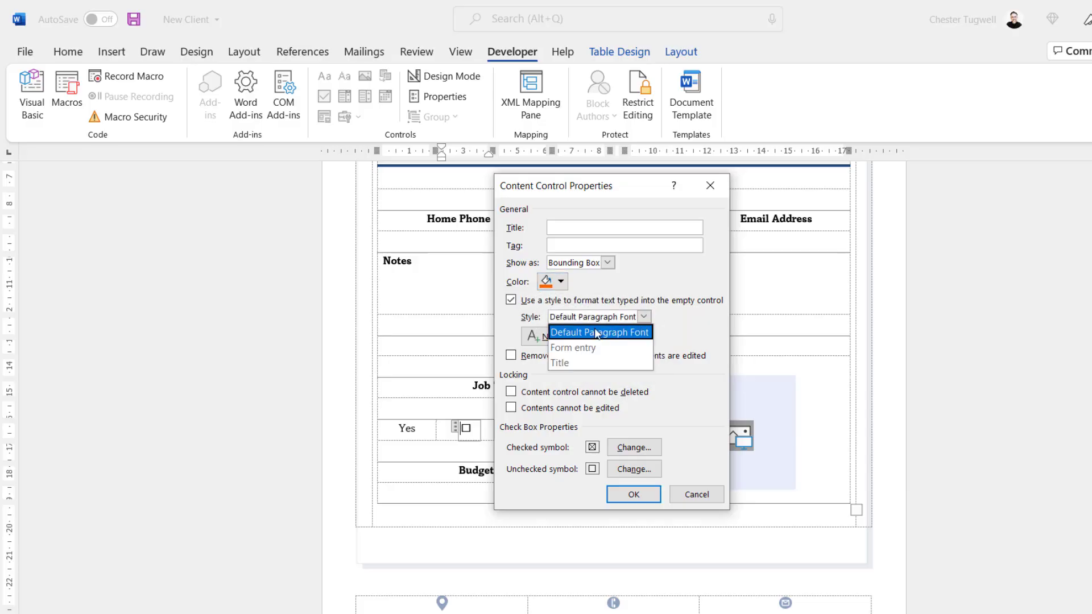
click(575, 349)
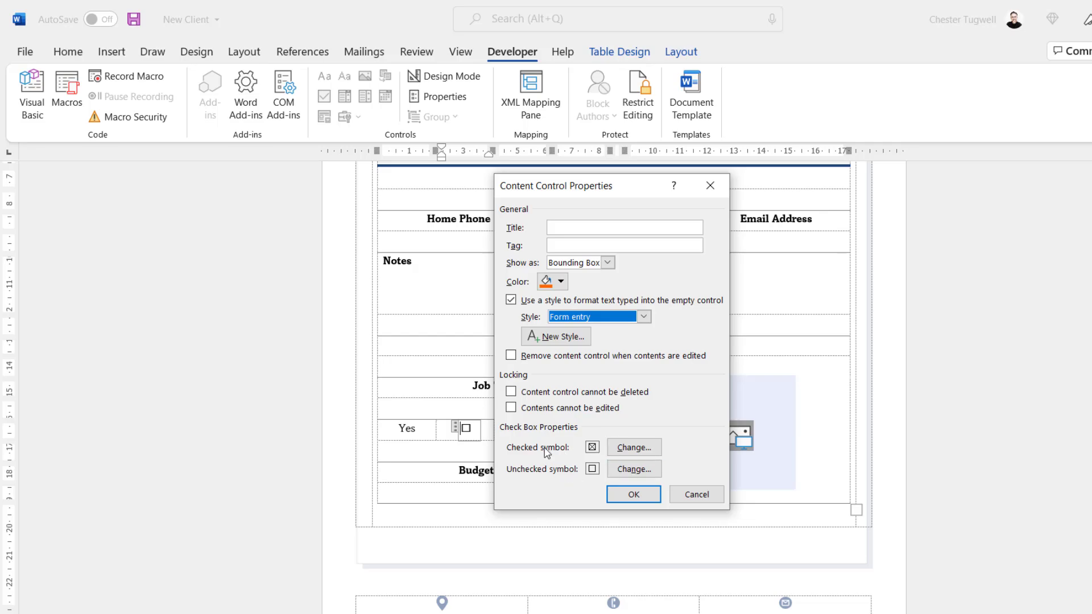
Set Wingdings checked-box and empty-box symbols for the Yes check box and apply
click(634, 449)
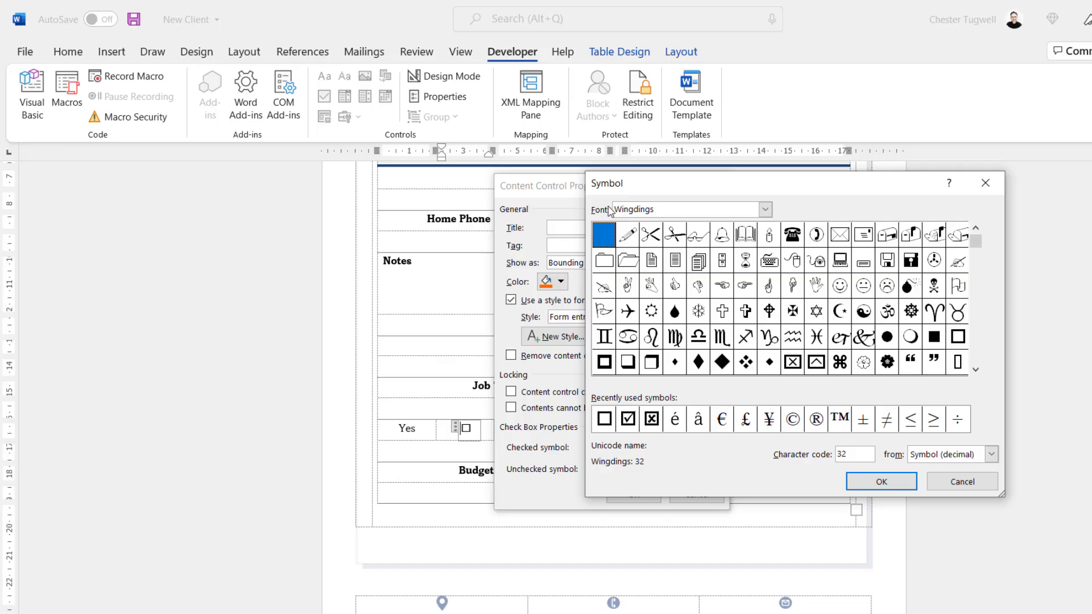
click(766, 209)
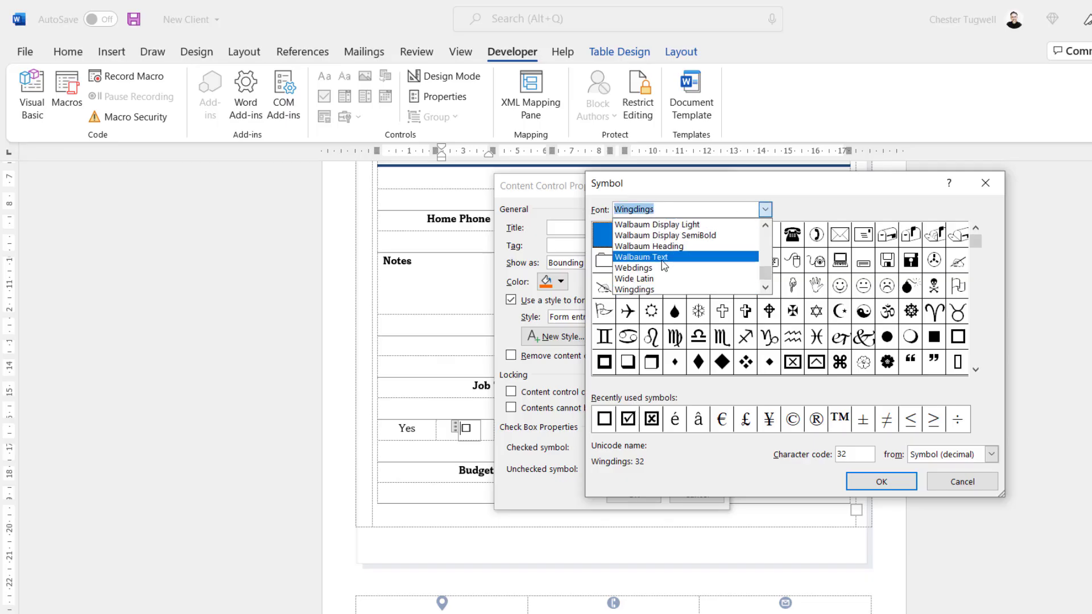
click(647, 290)
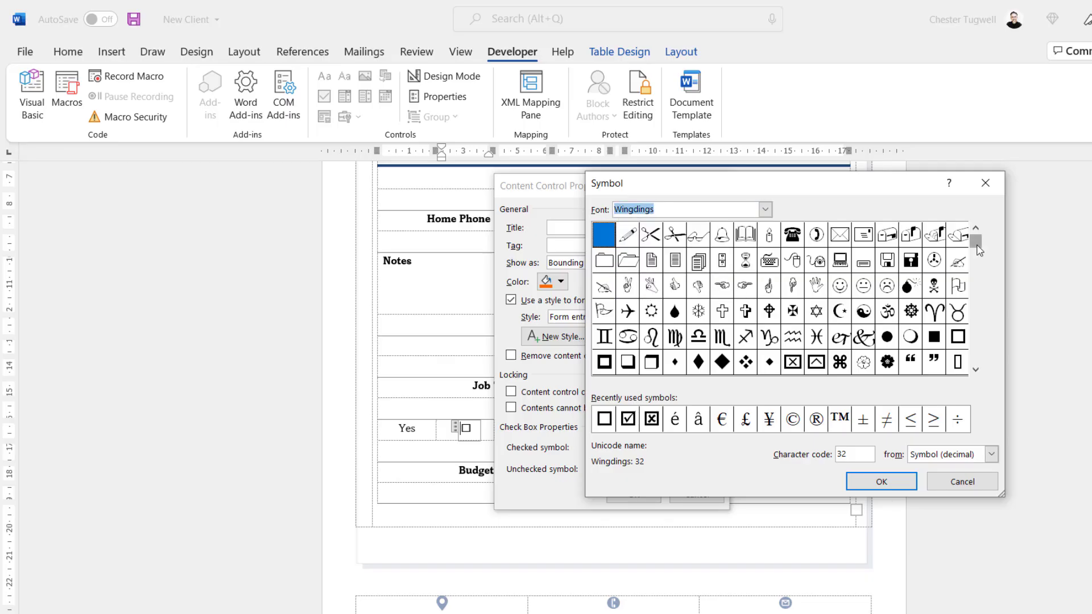
drag(978, 254, 977, 368)
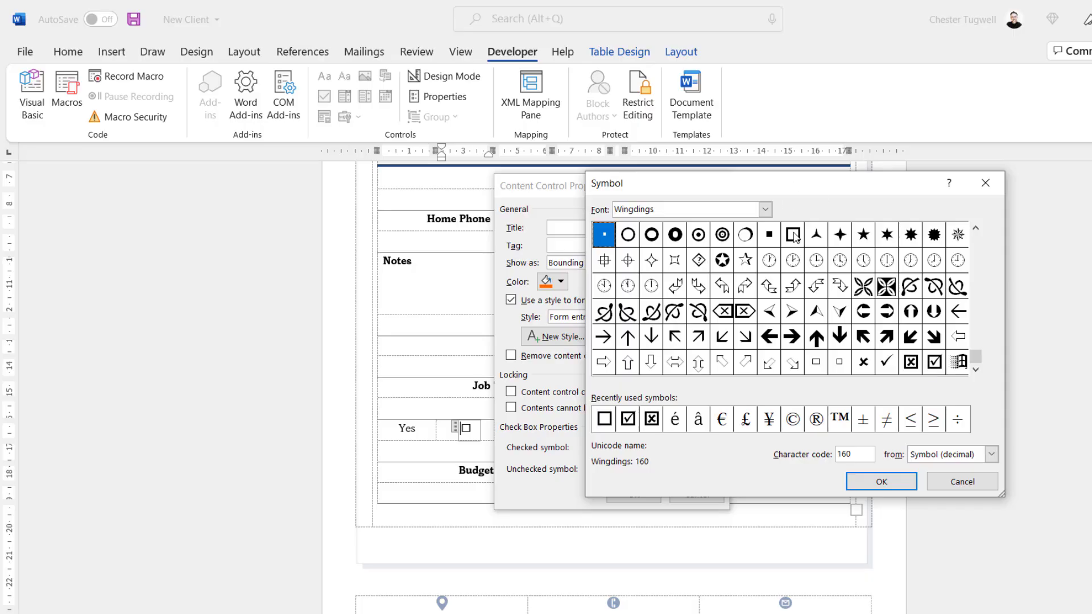
click(934, 362)
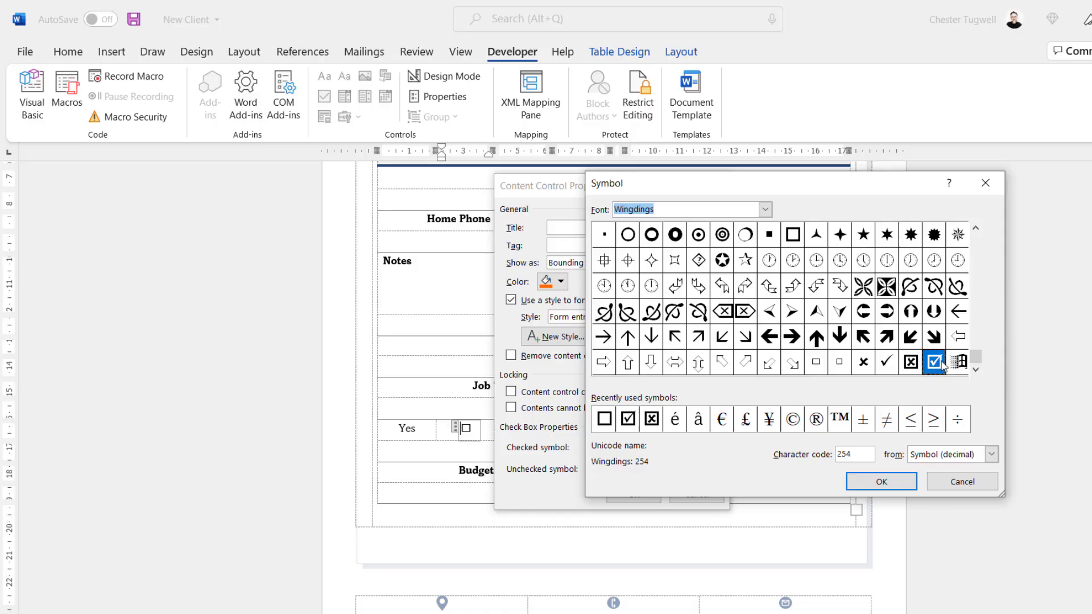
click(882, 481)
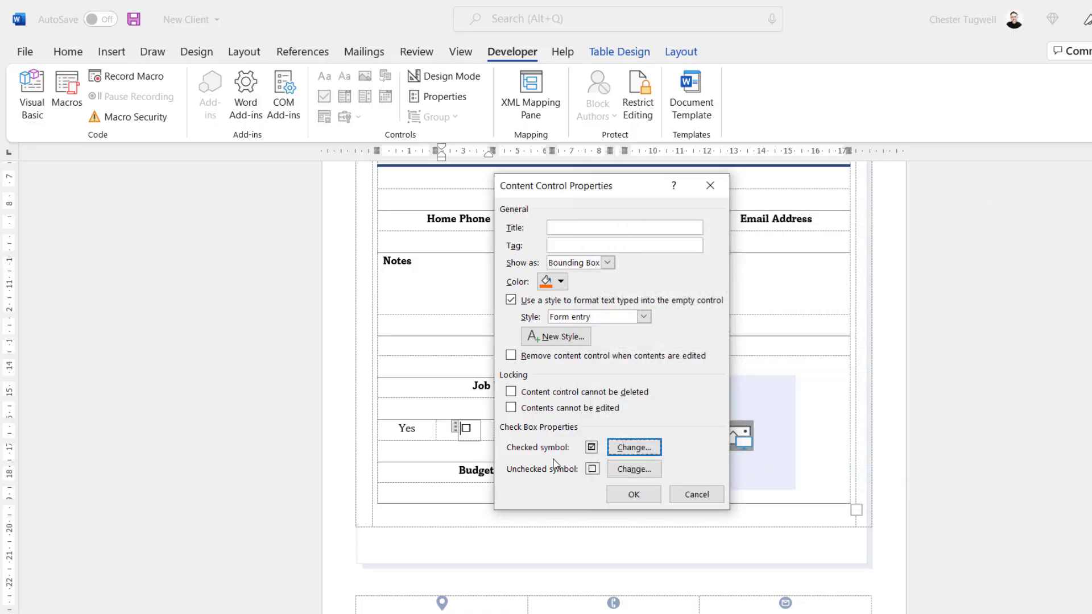
click(637, 471)
click(958, 339)
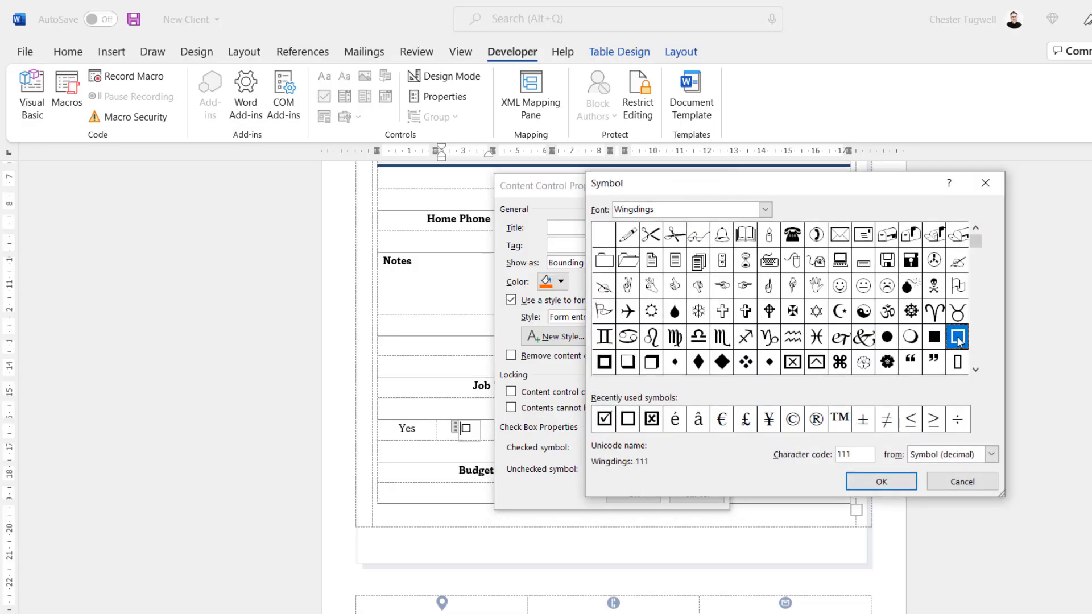
click(881, 481)
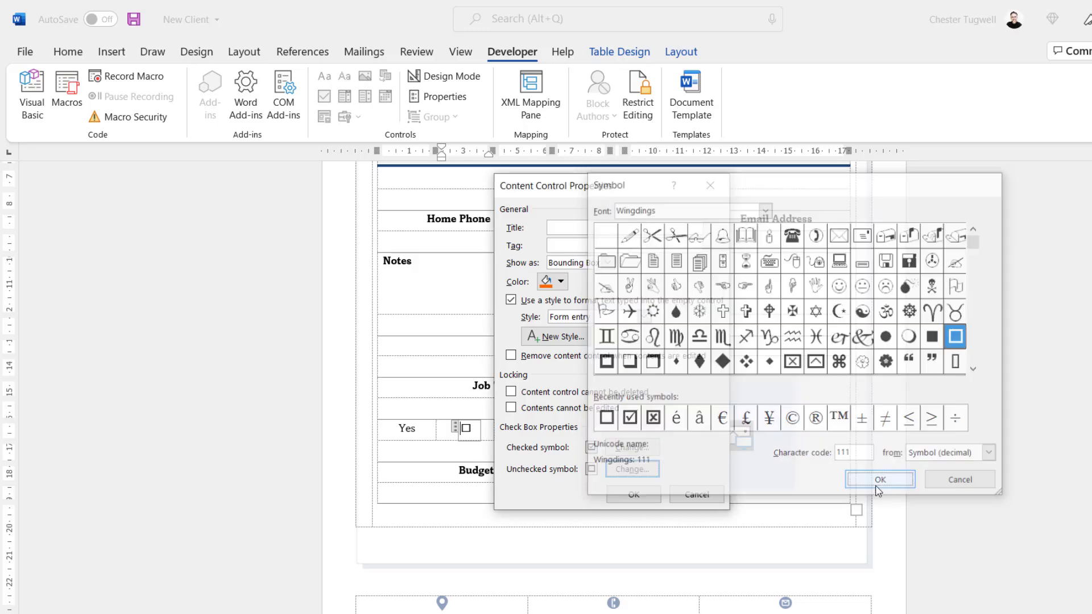
click(634, 495)
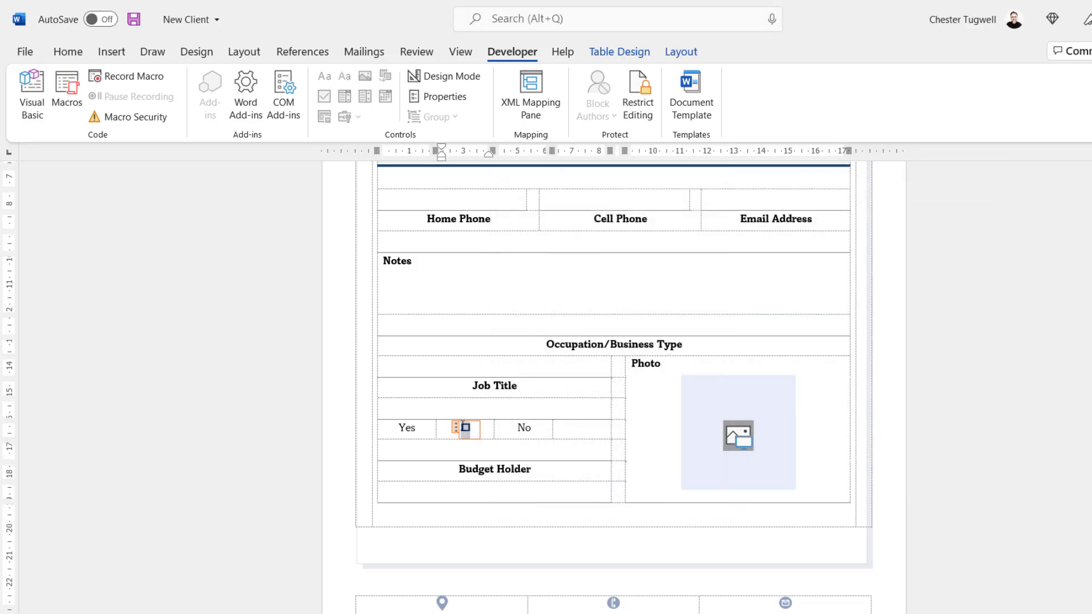
Enlarge the Yes check box to 14 pt
click(80, 51)
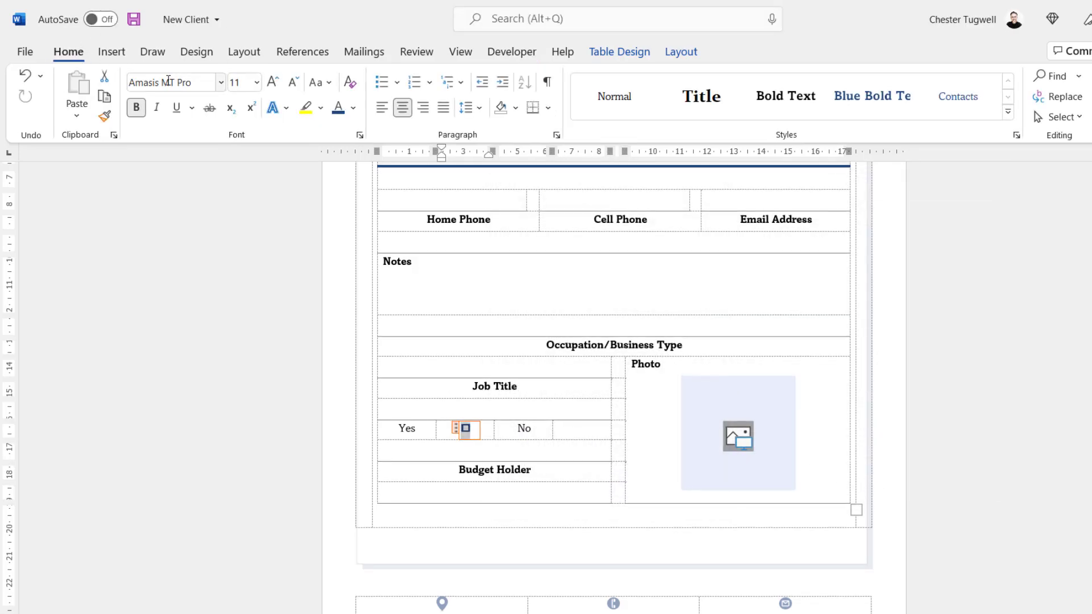
click(272, 82)
click(273, 82)
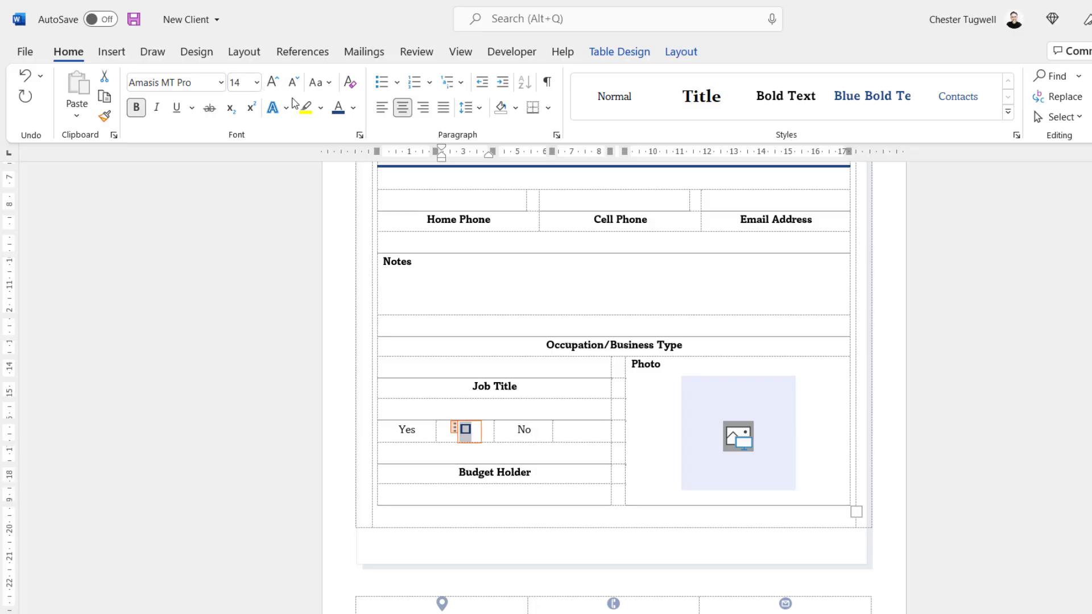
Insert a second check box control in the cell beside No
click(577, 424)
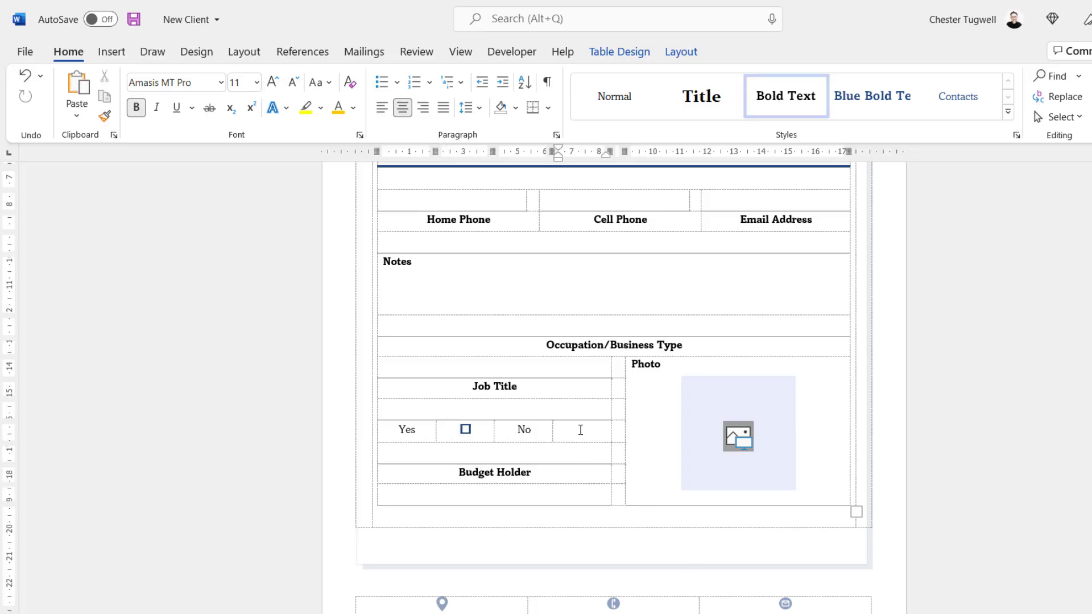
click(512, 51)
click(324, 96)
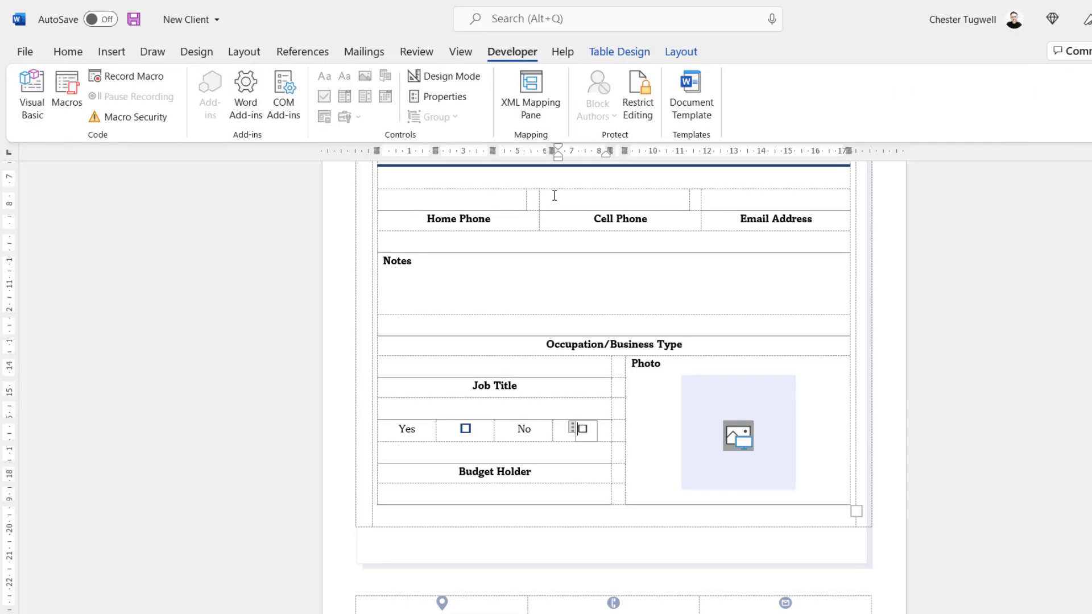
Give the No check box orange colour, Form entry style, and the same checked/empty box symbols
click(438, 96)
click(553, 280)
click(511, 300)
click(644, 317)
click(585, 348)
click(633, 448)
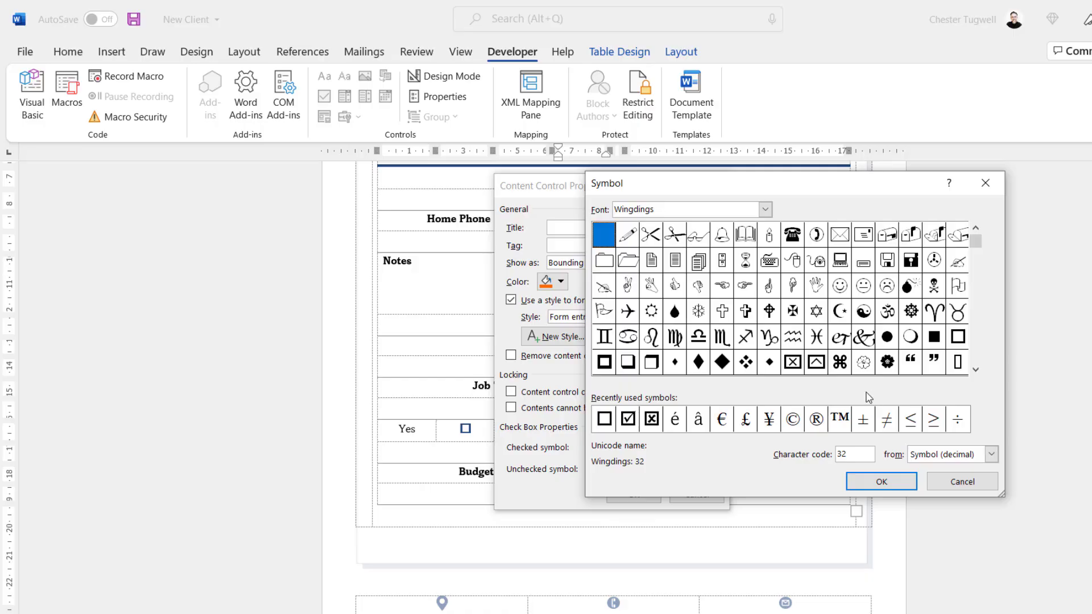
click(629, 420)
click(881, 481)
click(633, 469)
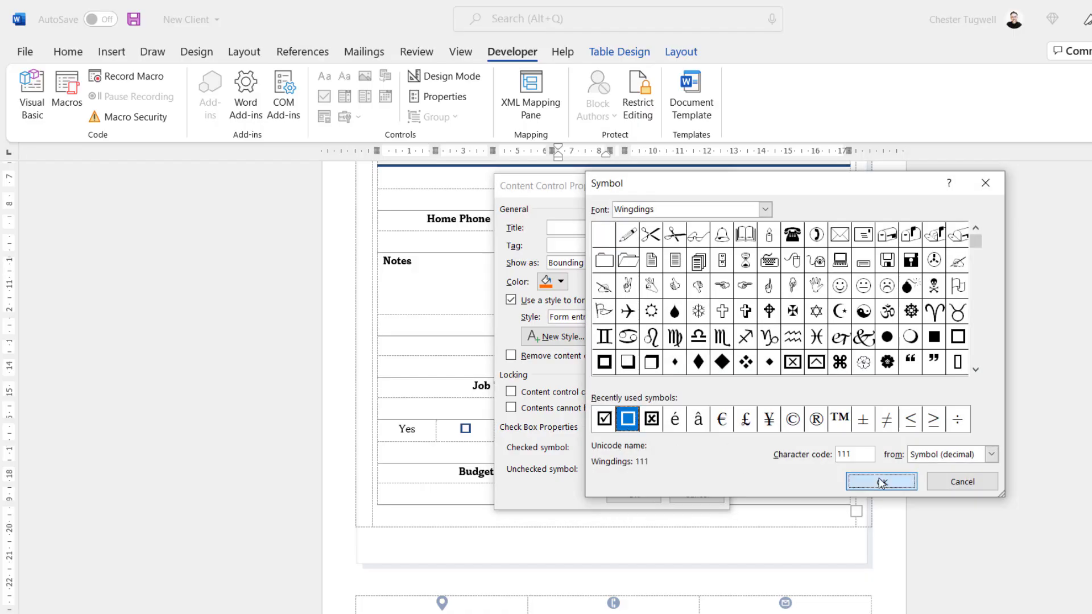
click(885, 482)
click(633, 494)
Tick and then clear the Yes check box to test it
click(80, 53)
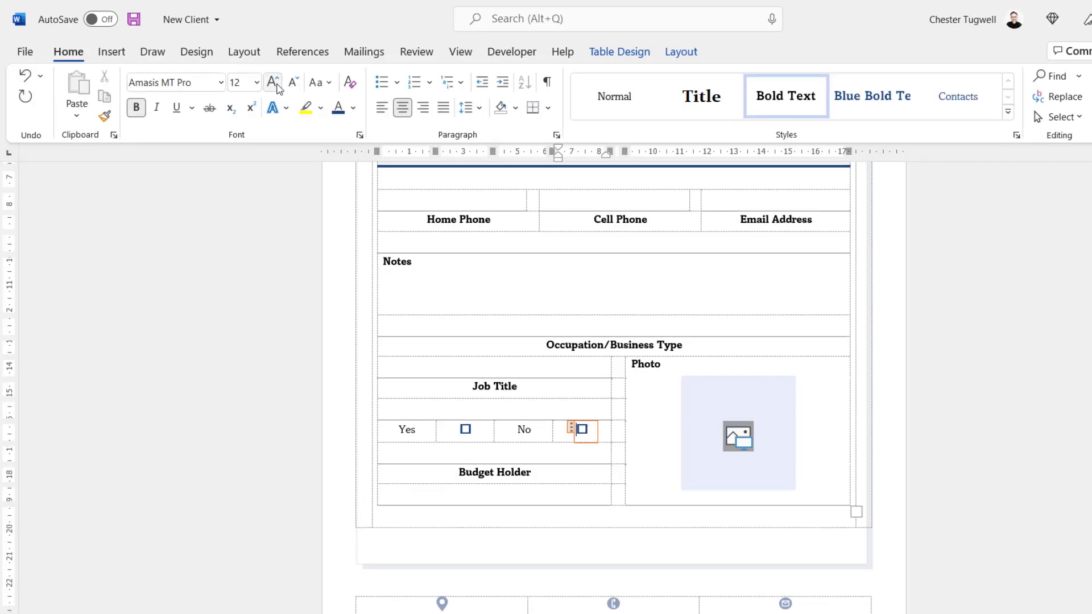
click(476, 435)
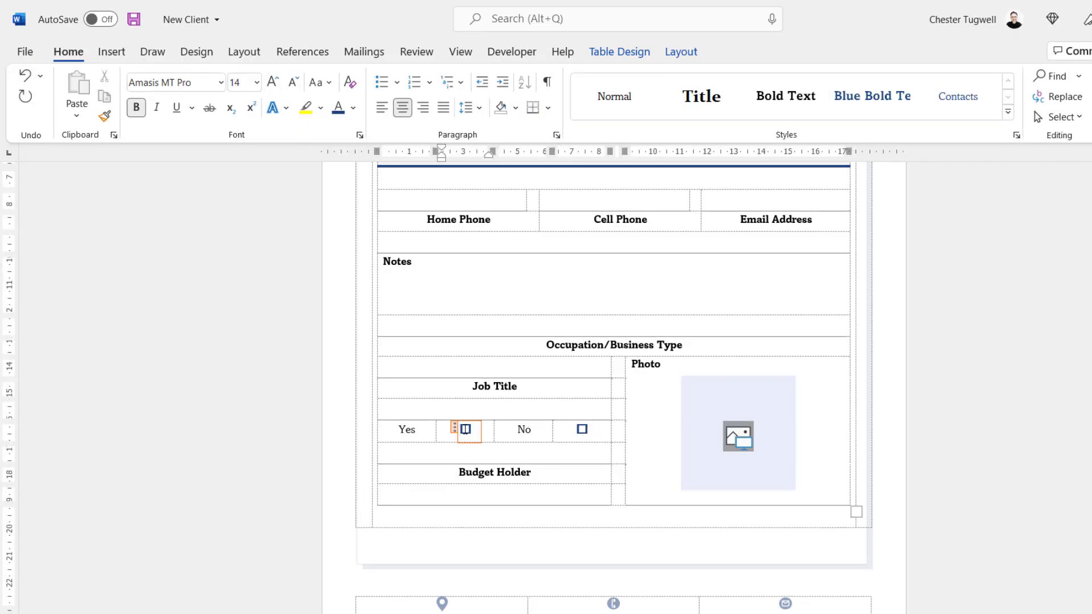
click(466, 431)
click(465, 430)
Select the Photo cell's picture placeholder and delete it
click(738, 397)
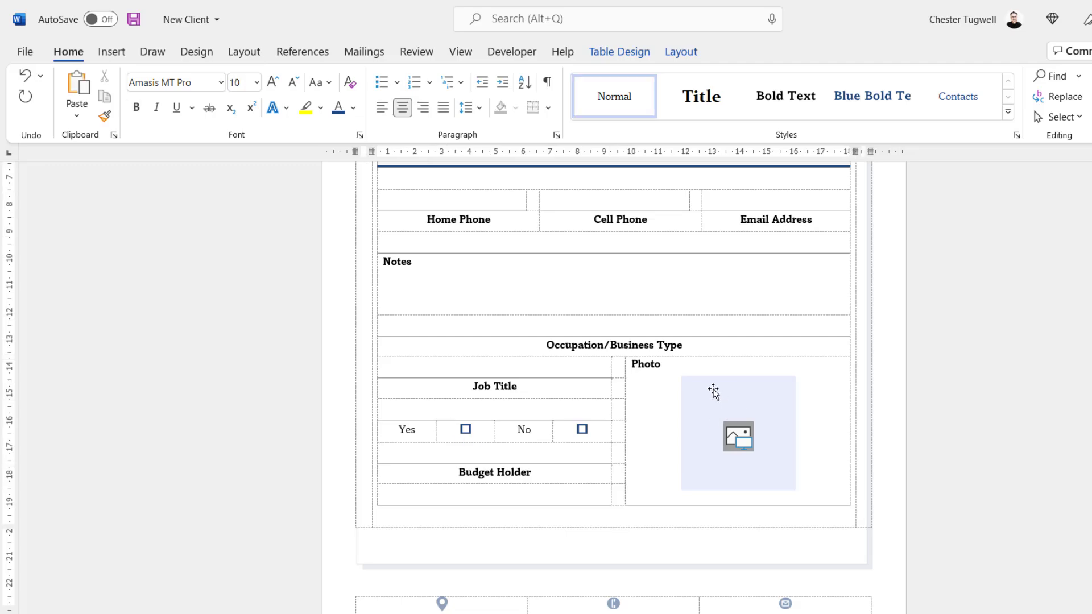
click(711, 391)
click(699, 369)
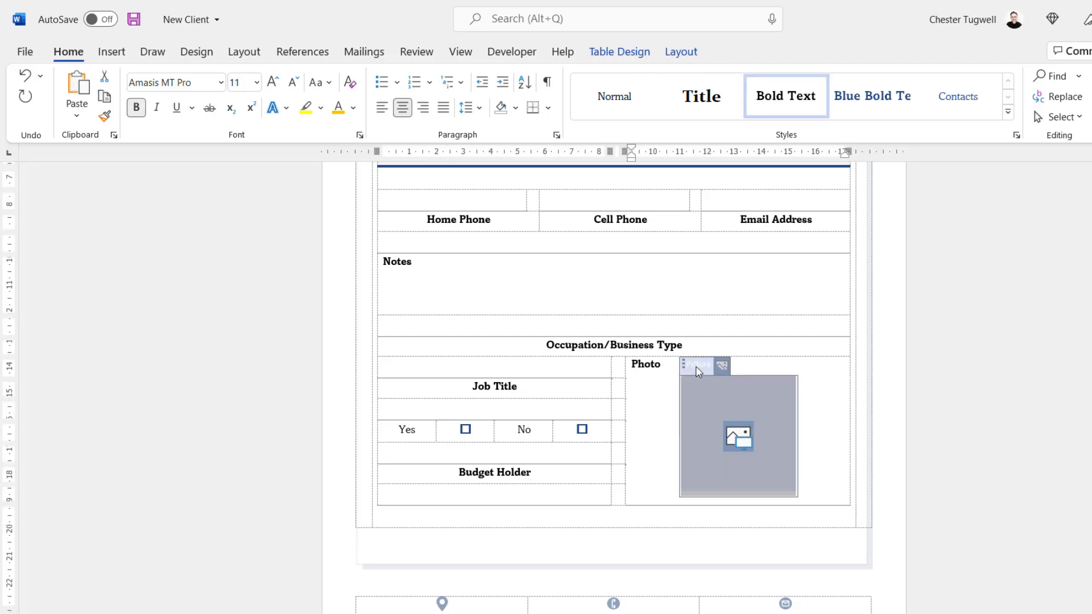
key(Delete)
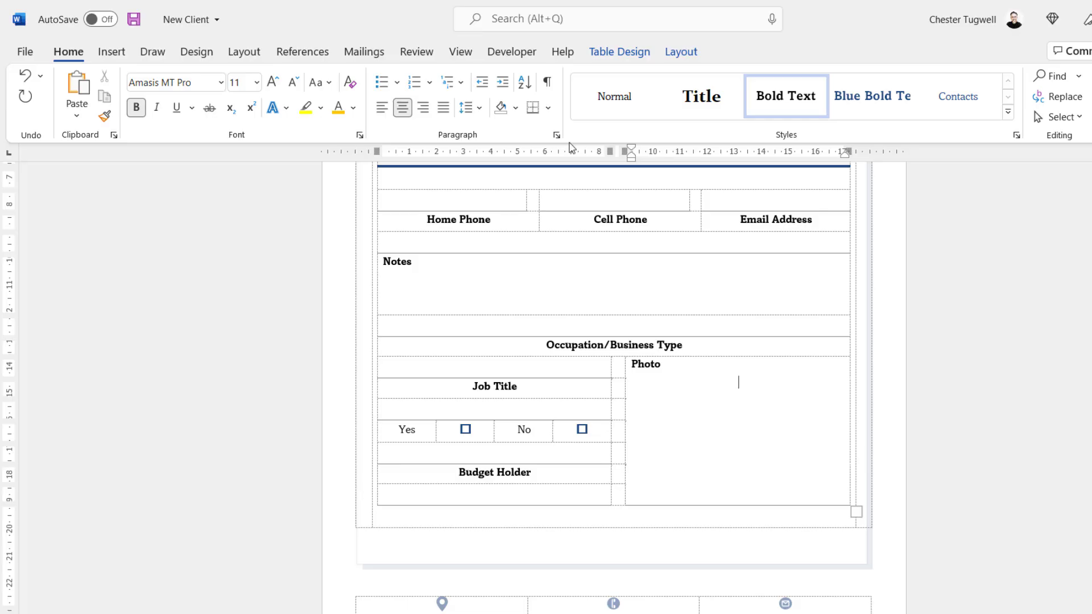
click(504, 51)
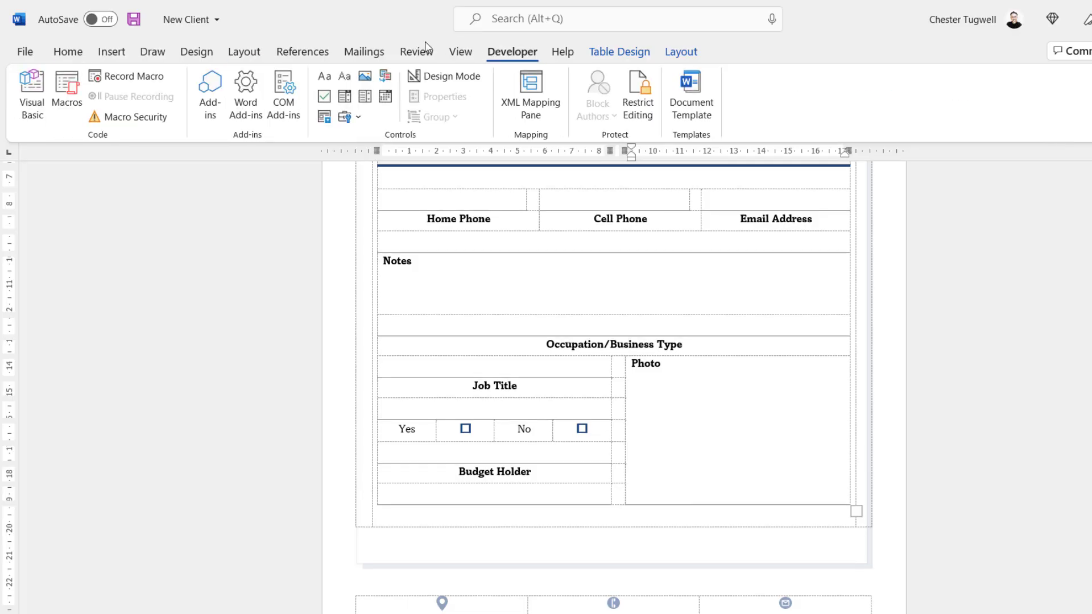
Insert a picture control in the Photo cell and fill it with the Client Pic Cropped image from file
click(365, 77)
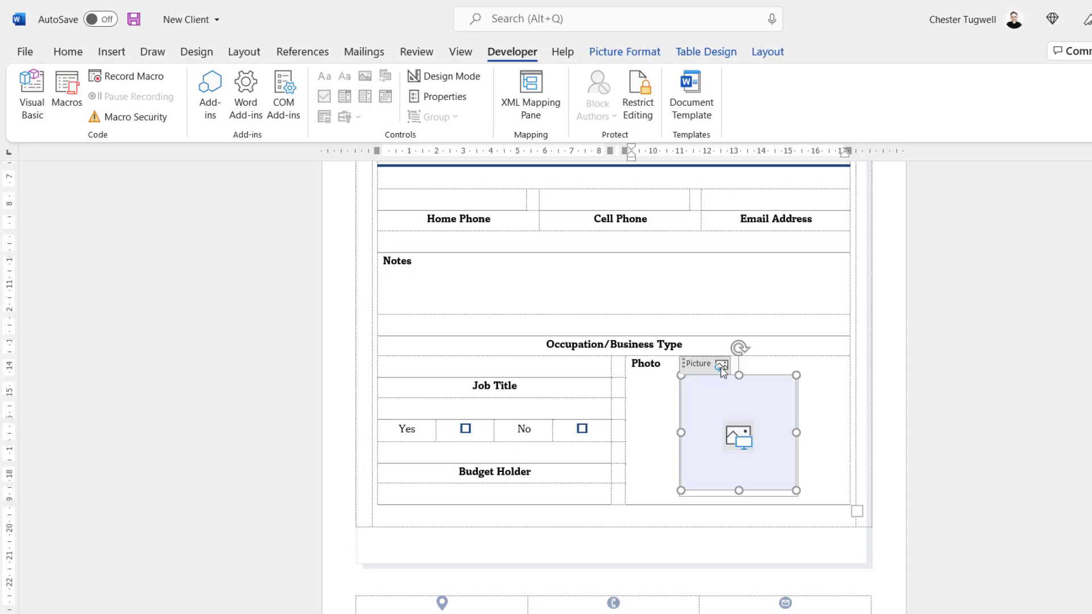
click(738, 437)
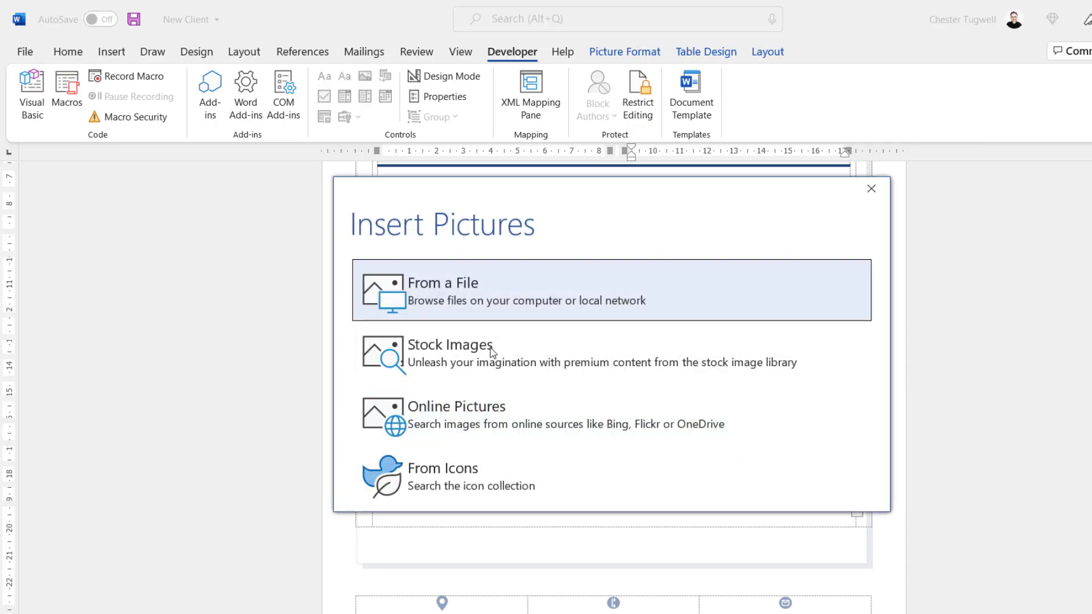
click(434, 290)
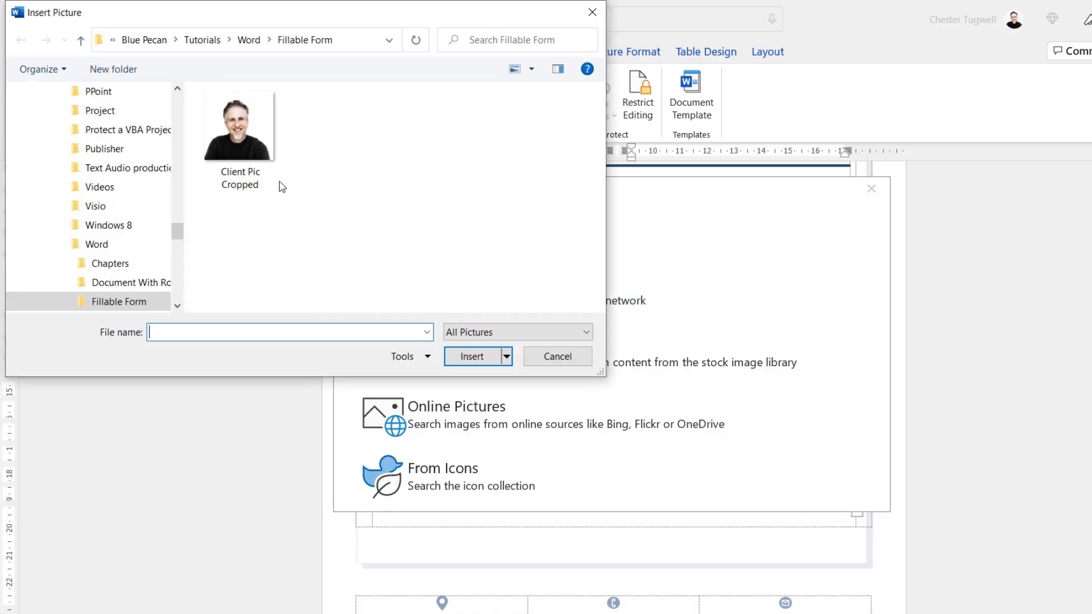
click(250, 145)
click(472, 357)
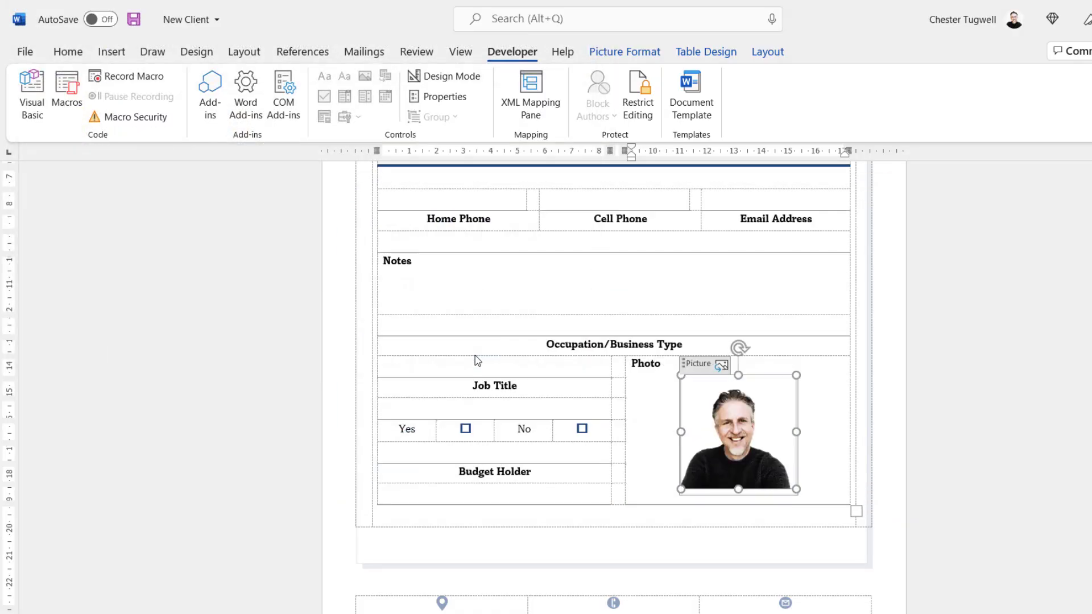
click(555, 476)
scroll(555, 475, up, 3)
scroll(555, 476, down, 10)
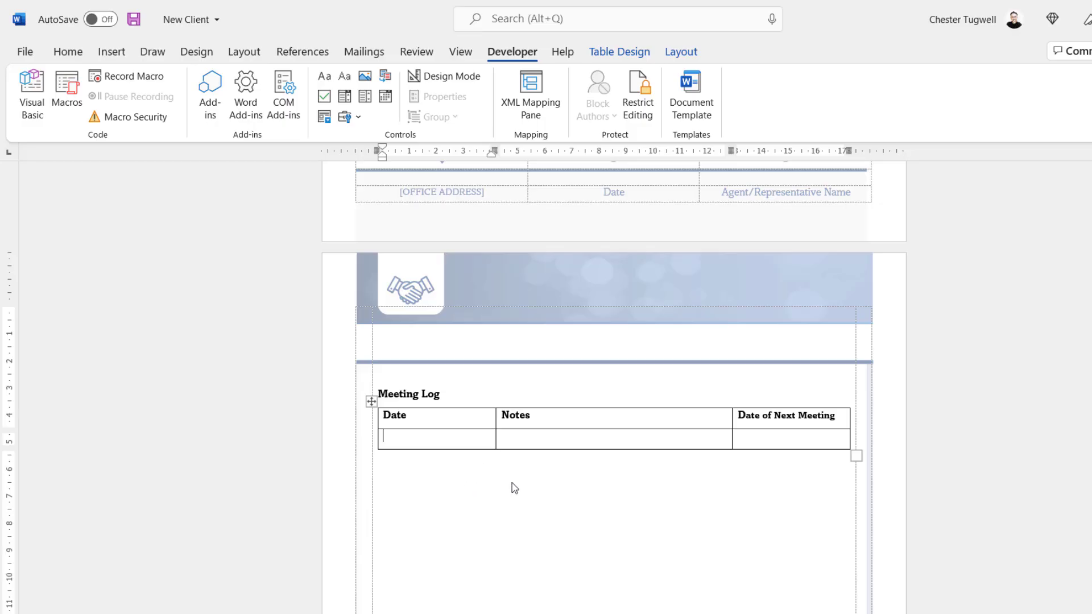
Add an orange date picker with Form entry style and dd/MM/yyyy format in the Date cell
click(399, 442)
click(386, 96)
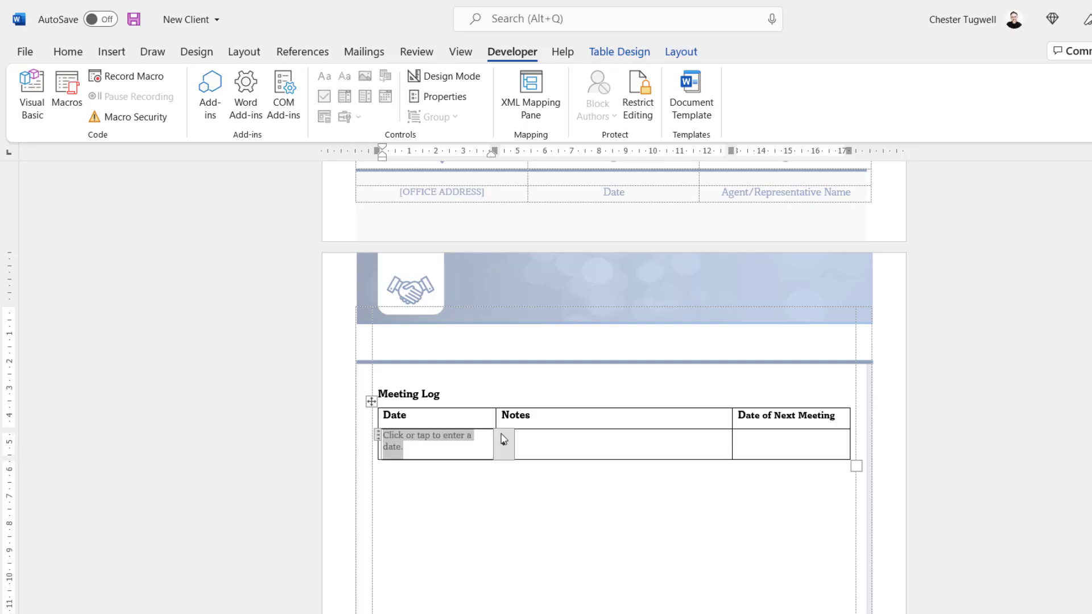
click(439, 97)
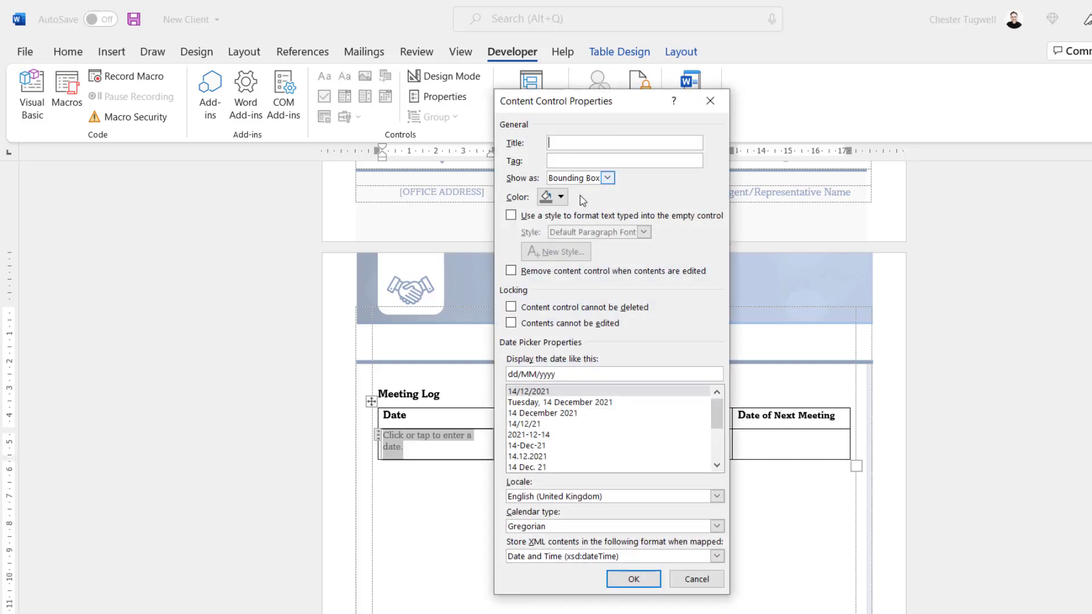
click(553, 197)
click(610, 229)
click(511, 216)
click(638, 232)
click(568, 261)
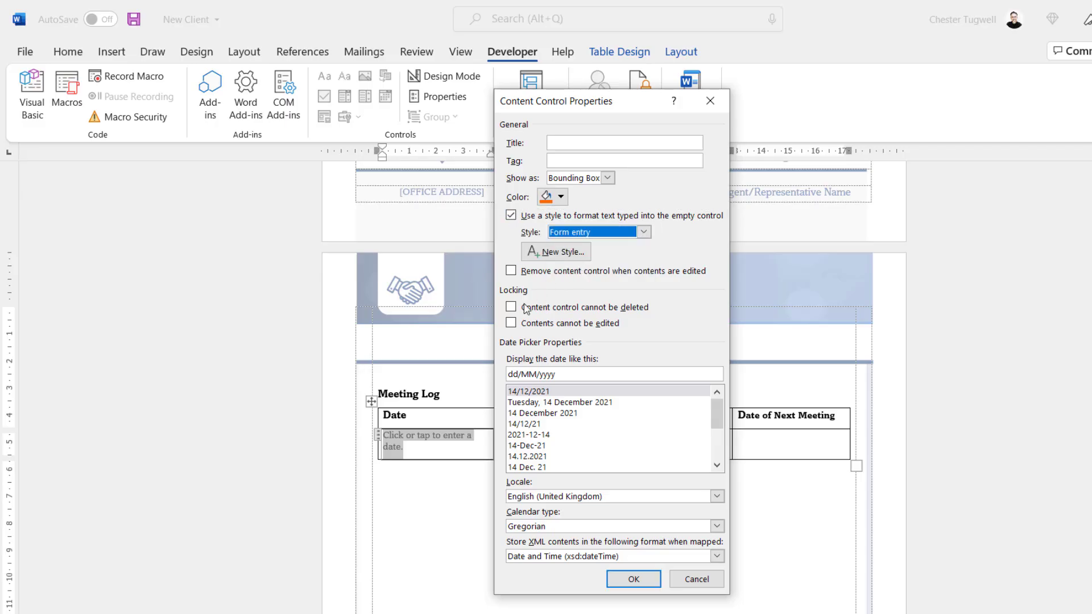
click(528, 392)
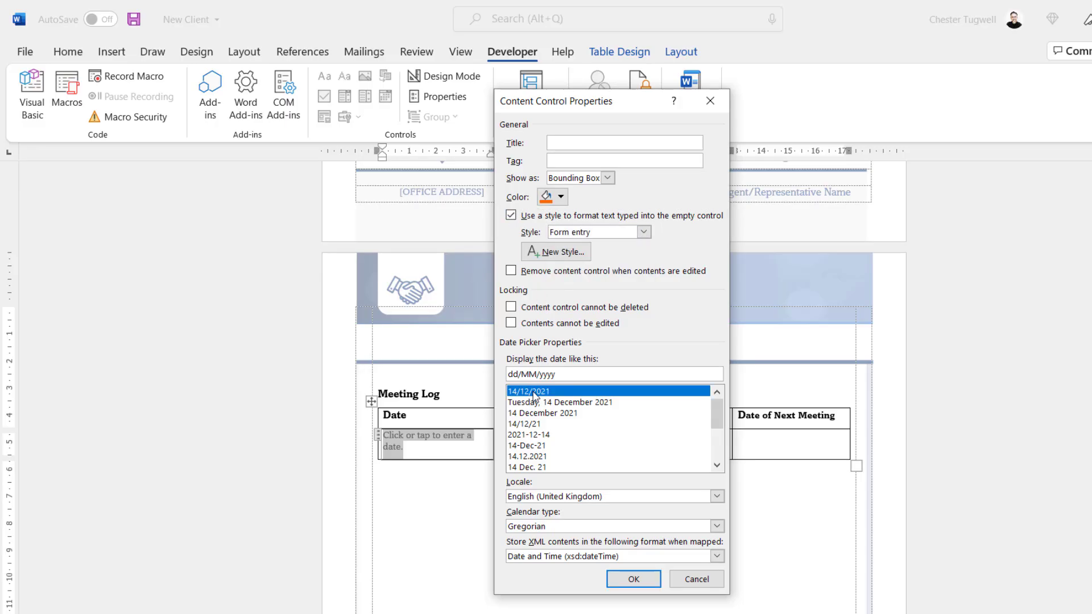
click(631, 579)
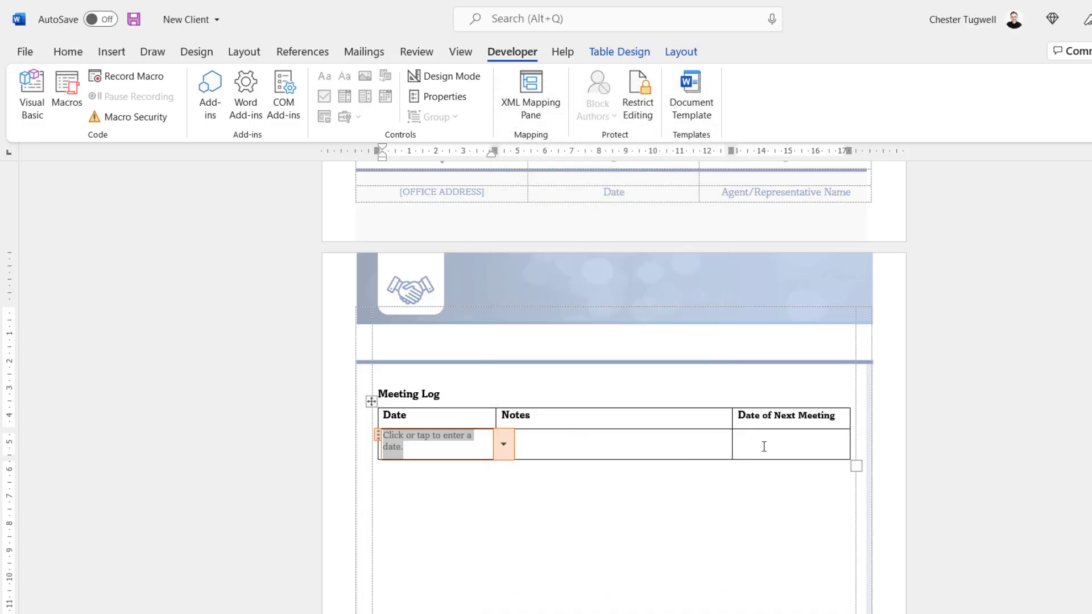
Add a matching orange, Form entry, dd/MM/yyyy date picker in the Date of Next Meeting cell
click(764, 446)
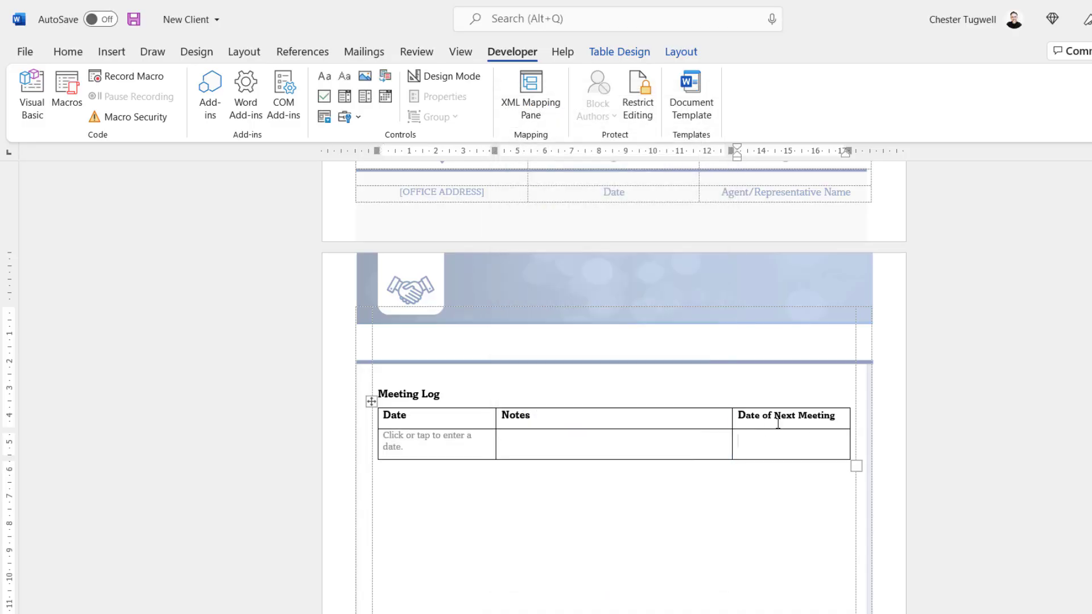
click(385, 99)
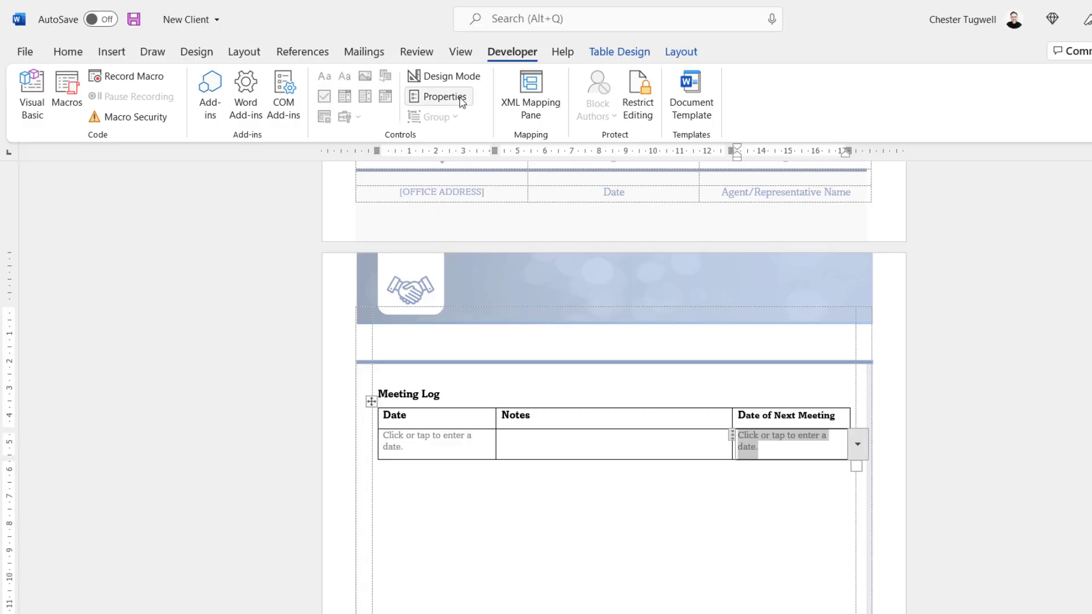
click(436, 97)
click(552, 197)
click(659, 230)
click(510, 216)
click(597, 232)
click(572, 258)
click(529, 391)
click(633, 579)
click(517, 439)
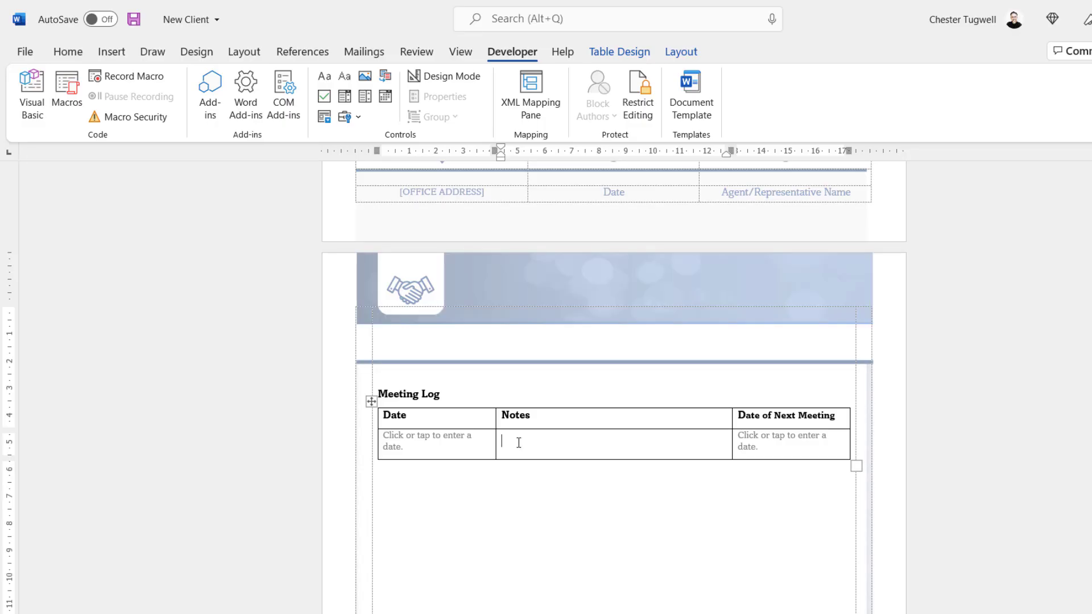
Insert a plain text control titled Meeting Notes, orange with a style, and type 'Some text' in it
click(324, 77)
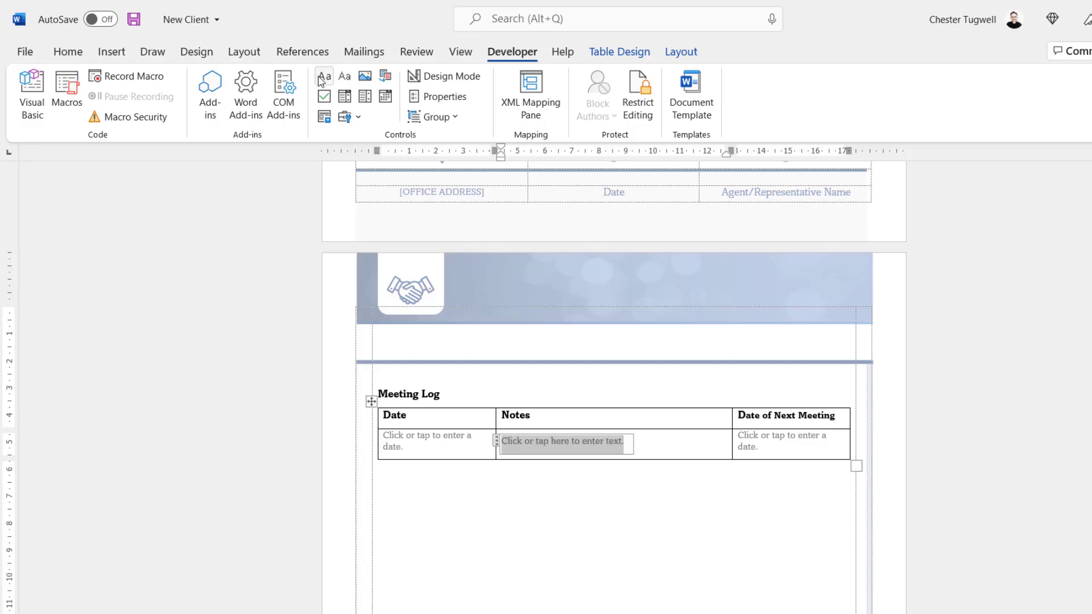
click(455, 95)
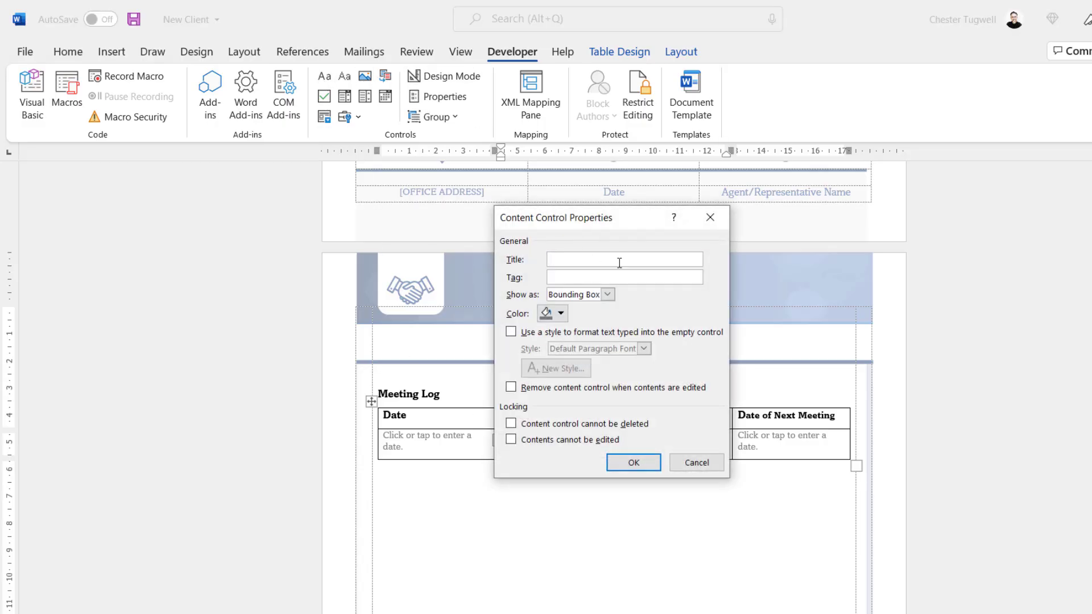
text(Meeting Notes)
click(561, 315)
click(660, 350)
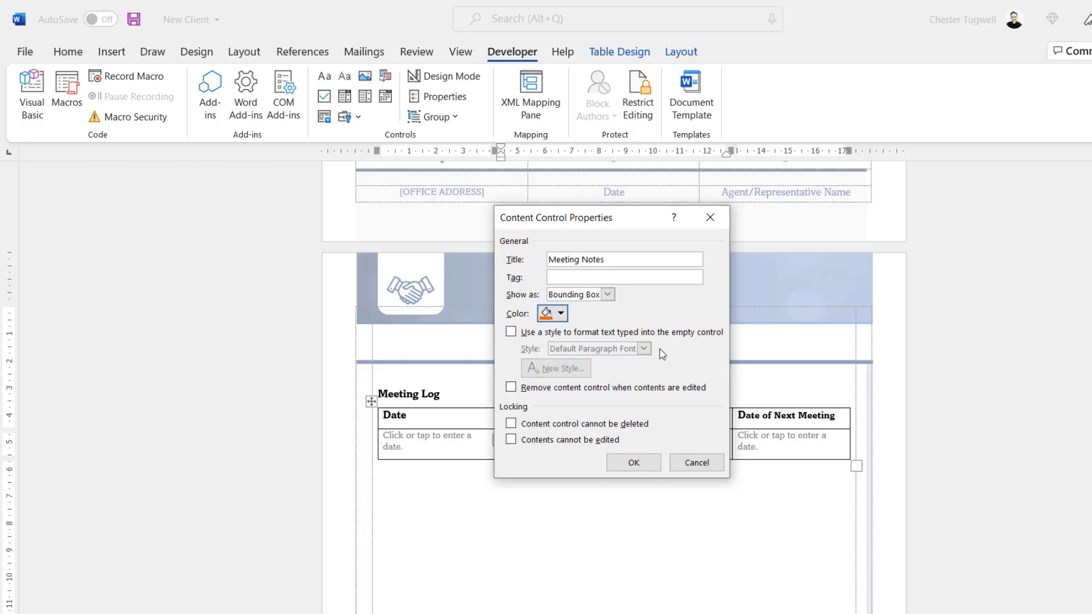
click(540, 336)
click(644, 349)
click(597, 387)
click(634, 462)
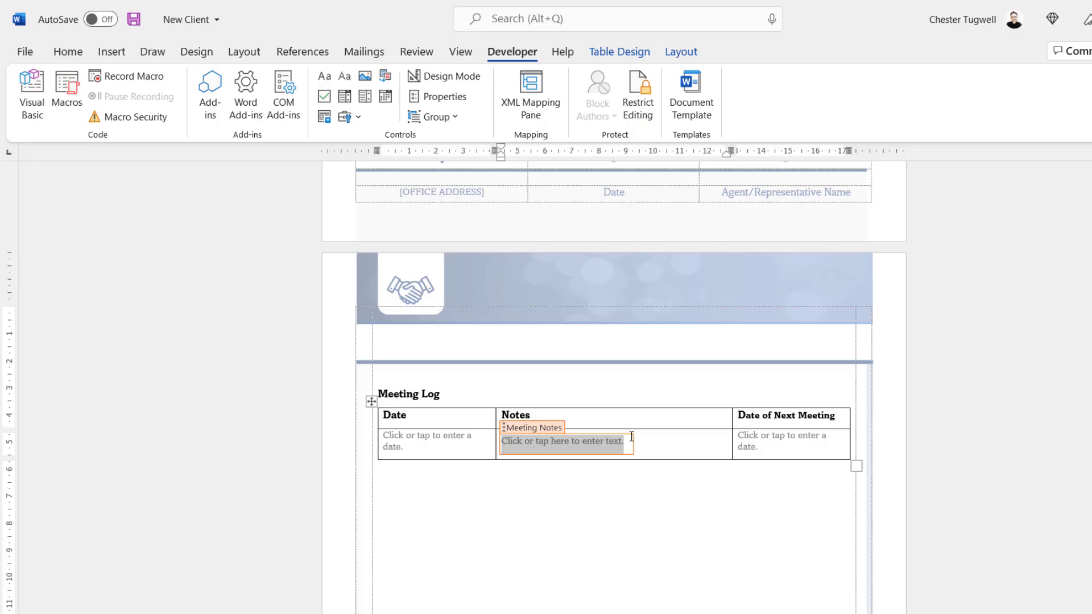
text(Some text)
Colour the word 'text' gold and add a new line inside the Meeting Notes field
double_click(537, 441)
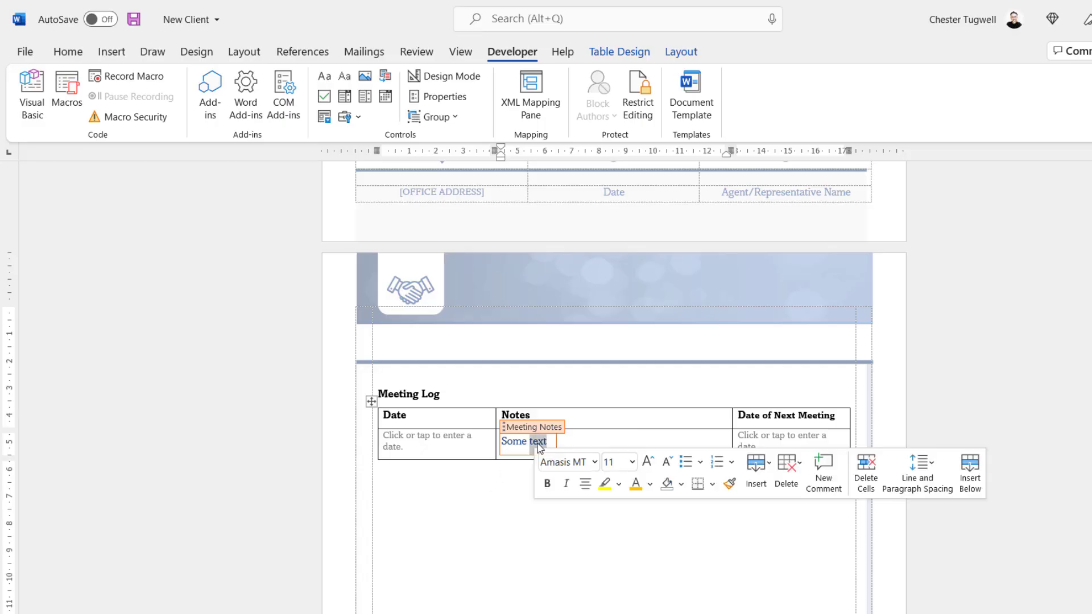
click(64, 56)
click(338, 111)
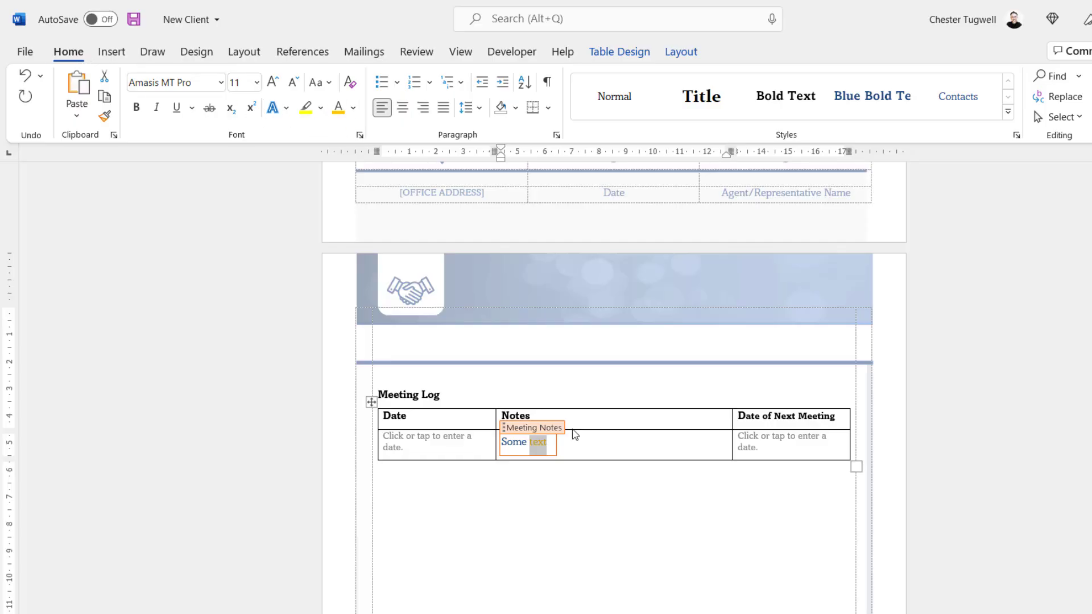
click(555, 449)
key(Return)
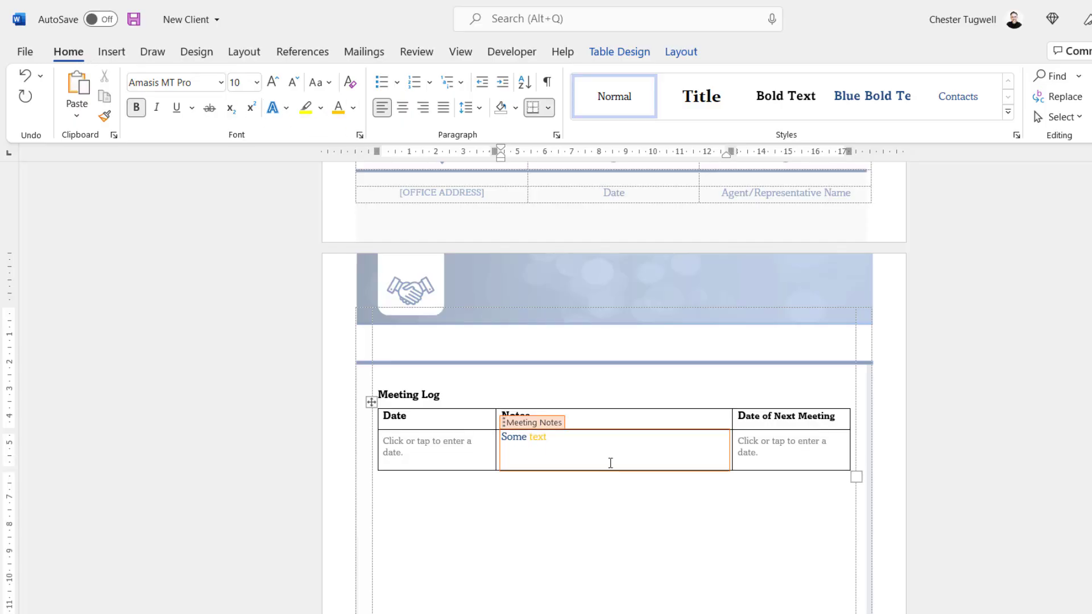
key(BackSpace)
key(Return)
Insert a small three-column nested table with a dark grid style inside the Notes field
click(112, 51)
click(142, 116)
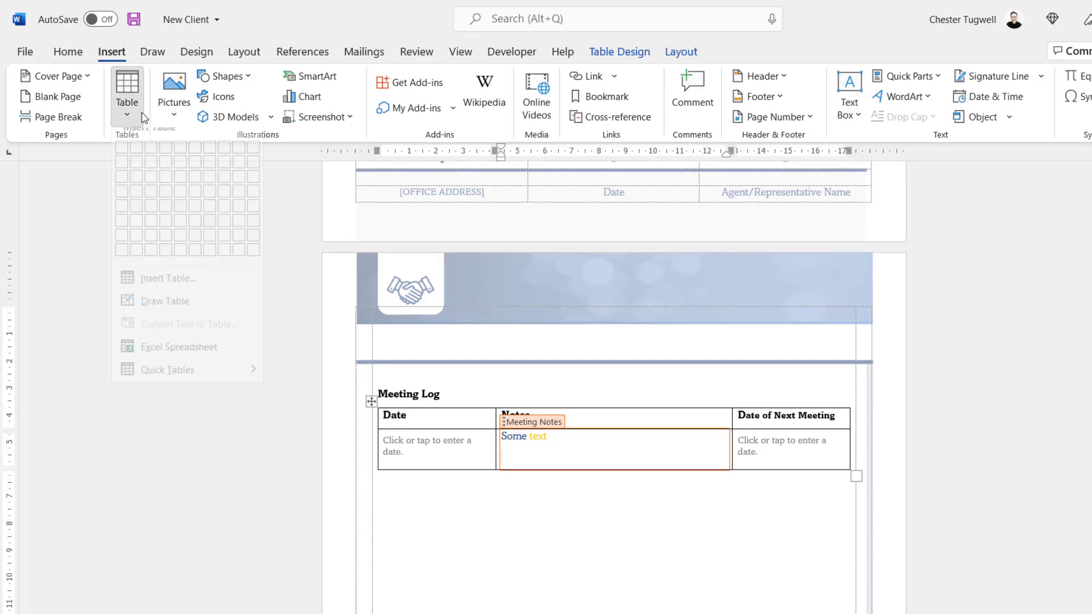
key(Escape)
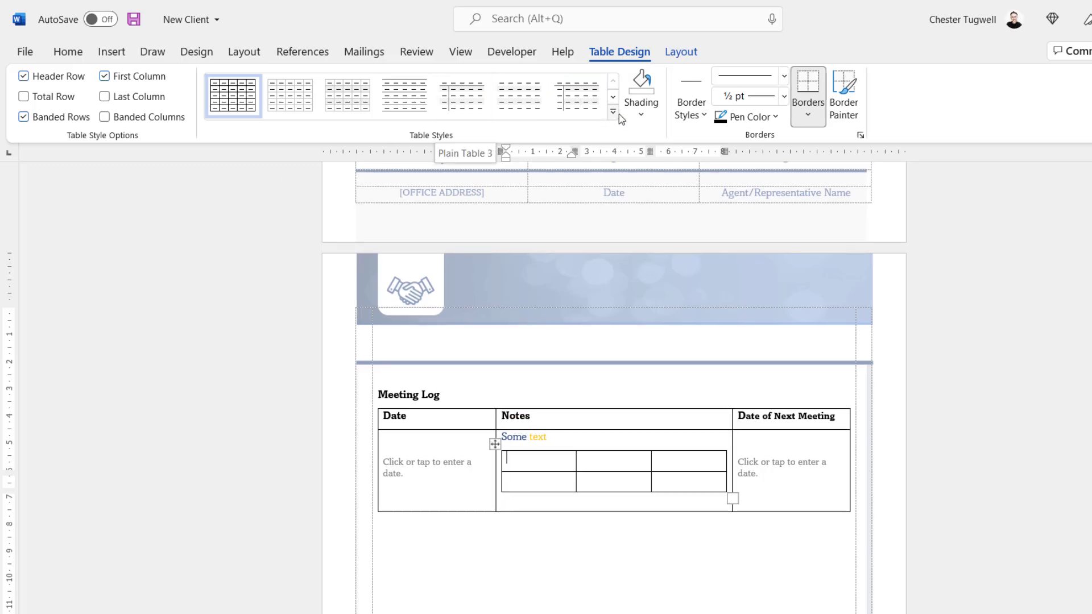
click(613, 112)
click(527, 326)
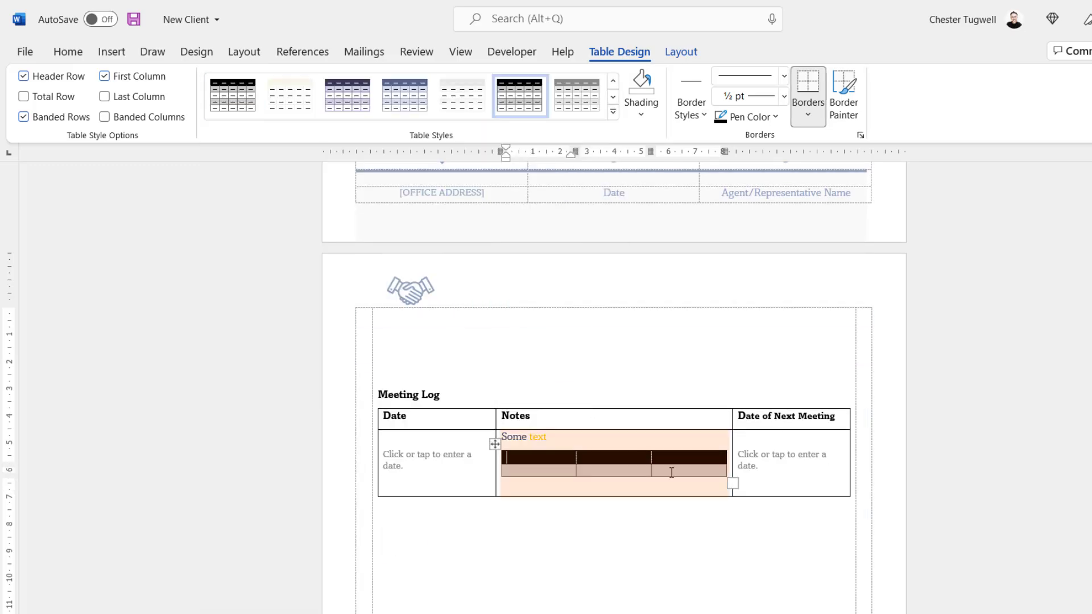
click(560, 393)
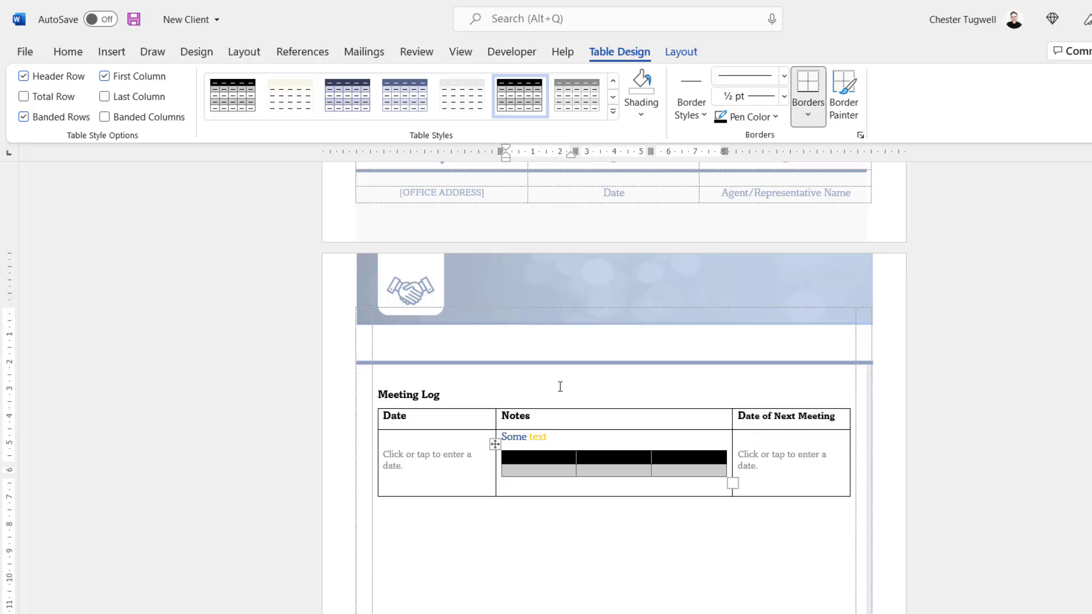
Delete the nested table and the 'Some text' sample so the Notes placeholder returns
click(495, 444)
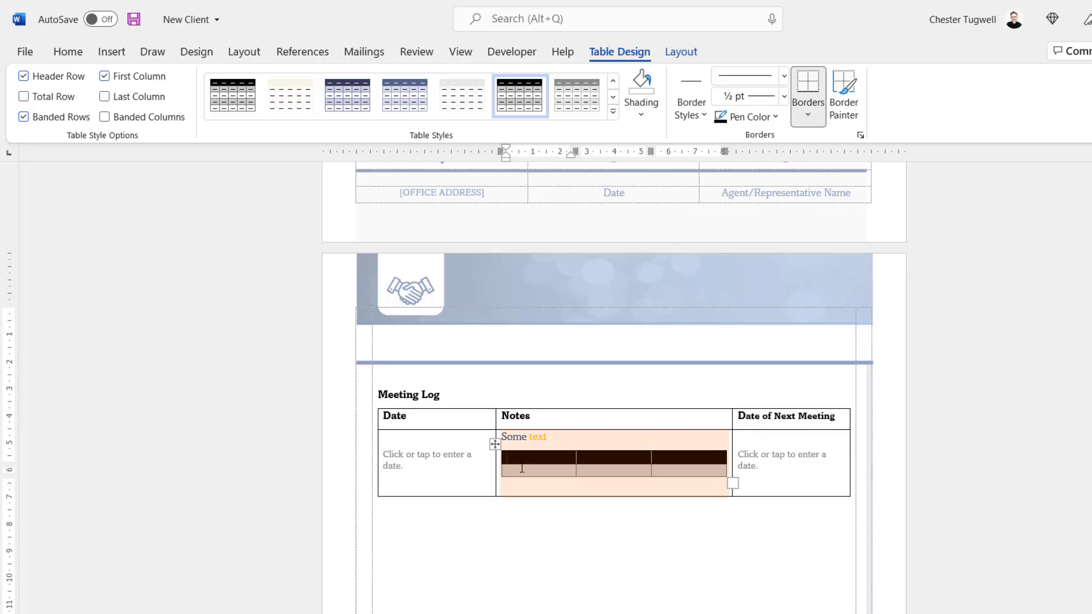
click(495, 445)
key(BackSpace)
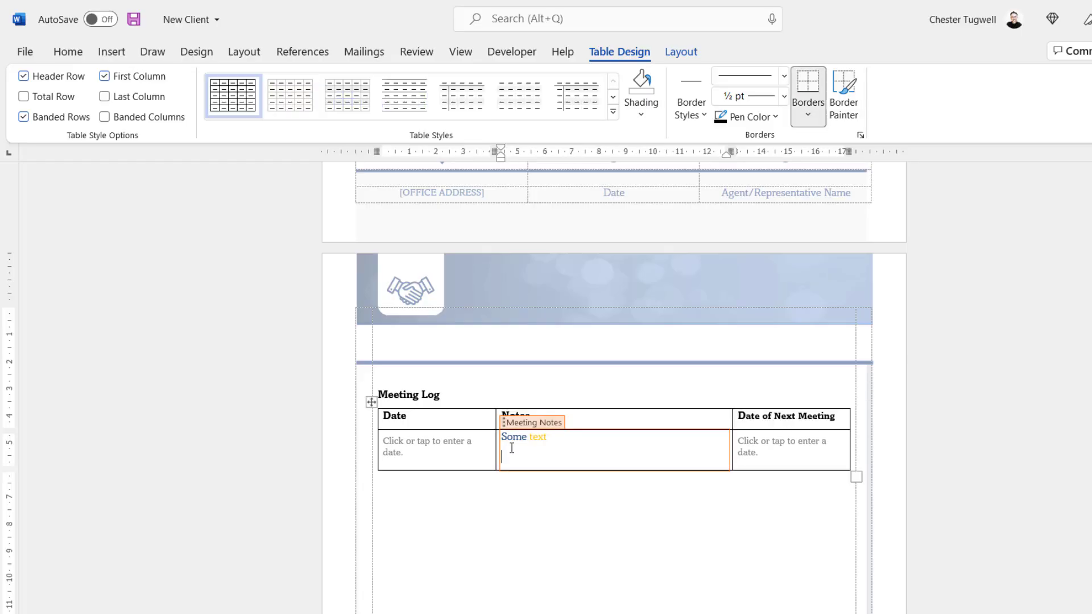
triple_click(556, 437)
key(BackSpace)
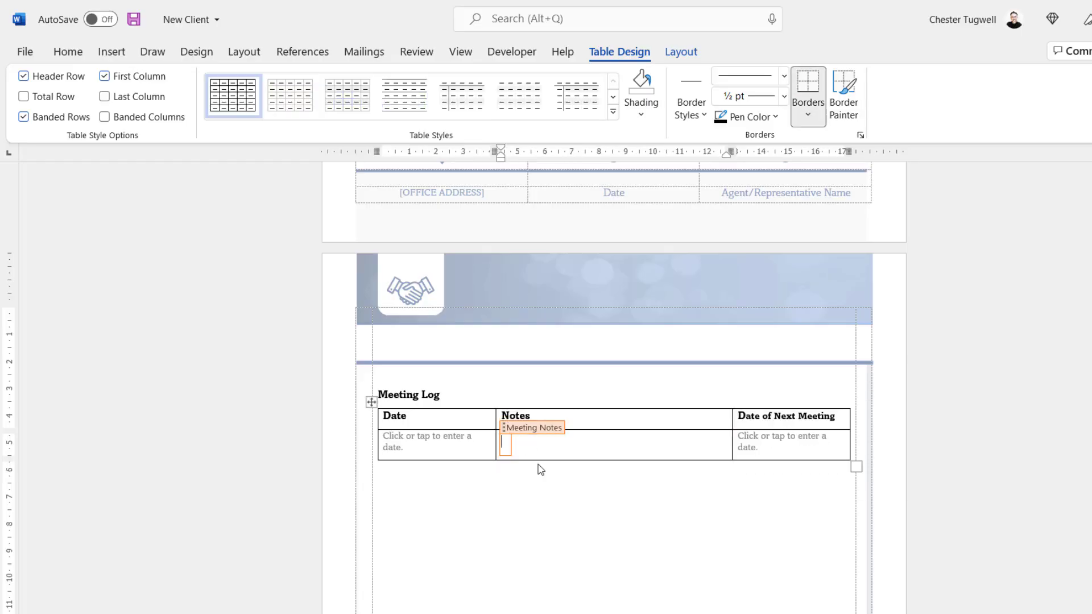
click(541, 494)
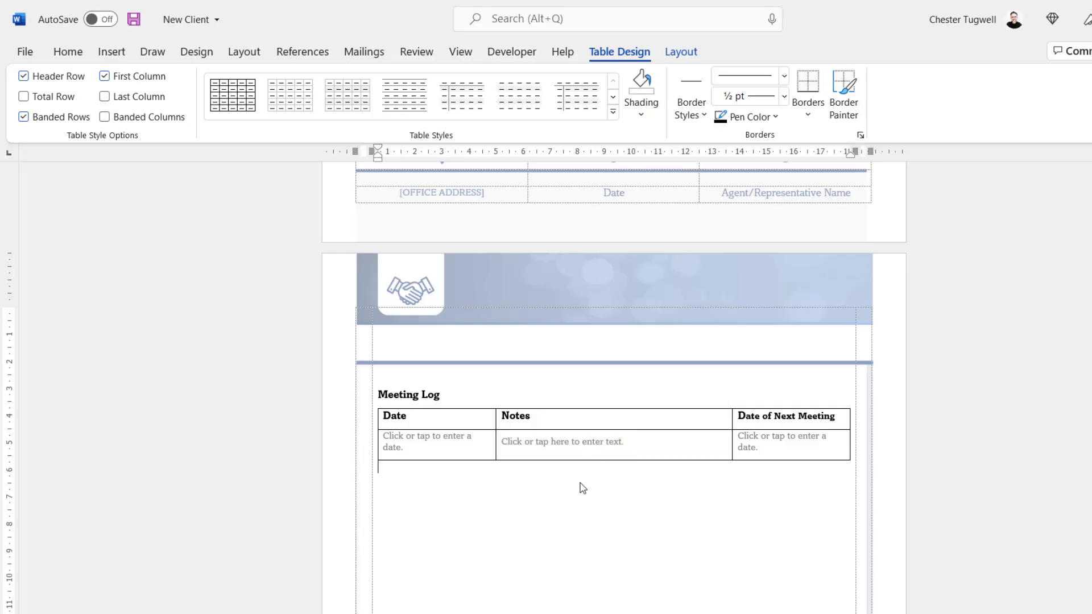
click(421, 443)
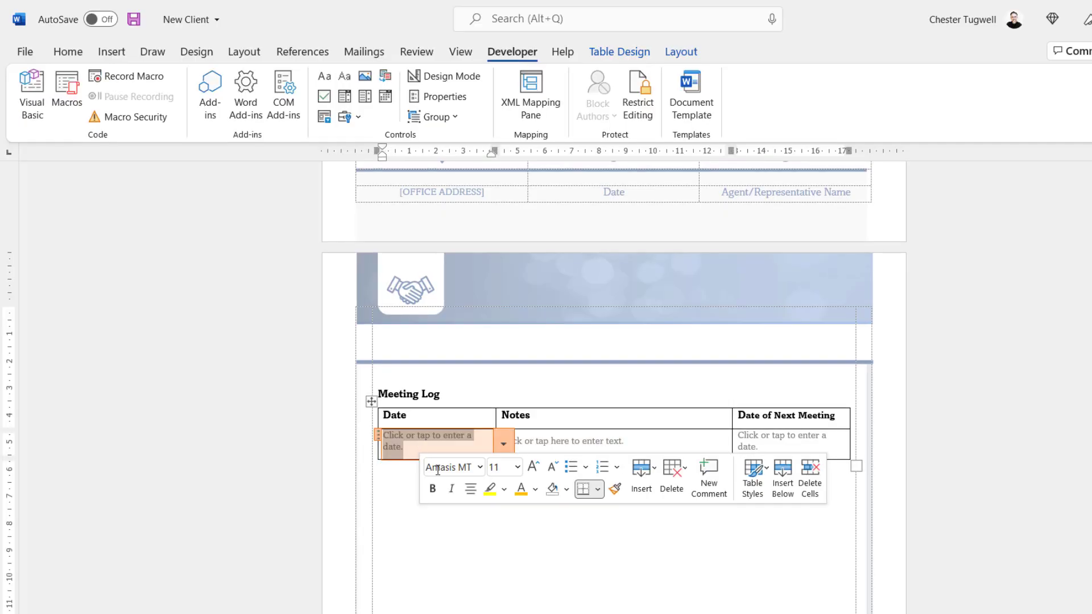
Select the Meeting Log's data row and convert it into a Repeating Section content control
click(441, 454)
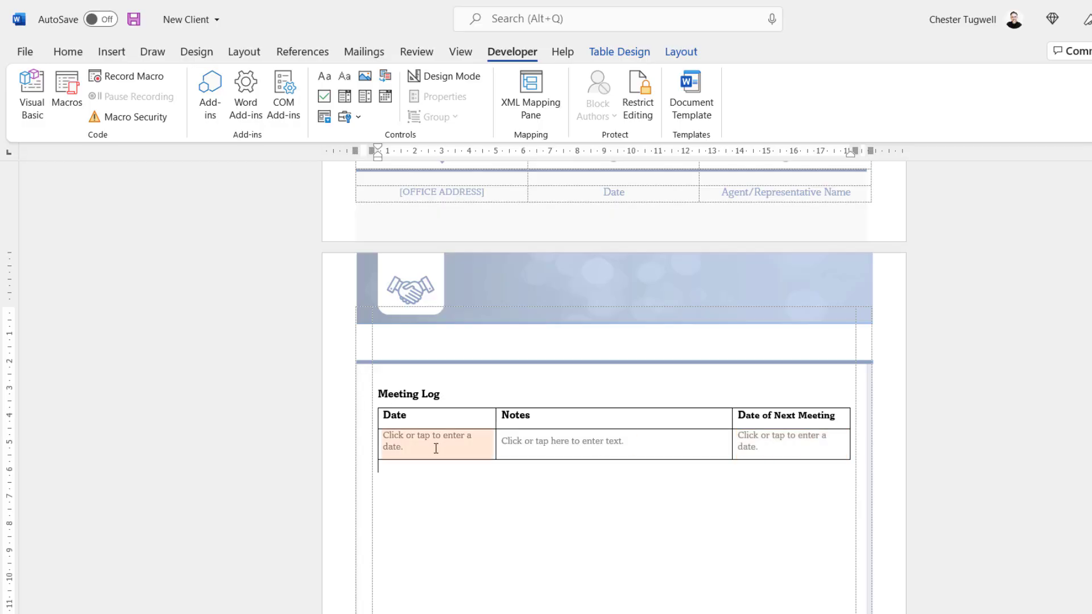
click(374, 450)
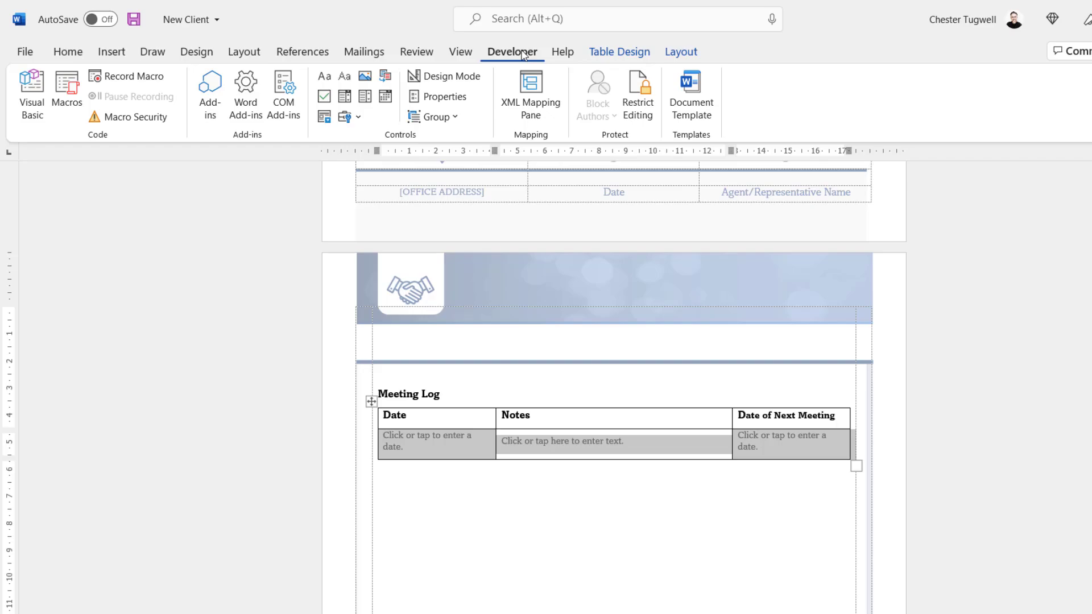
click(324, 117)
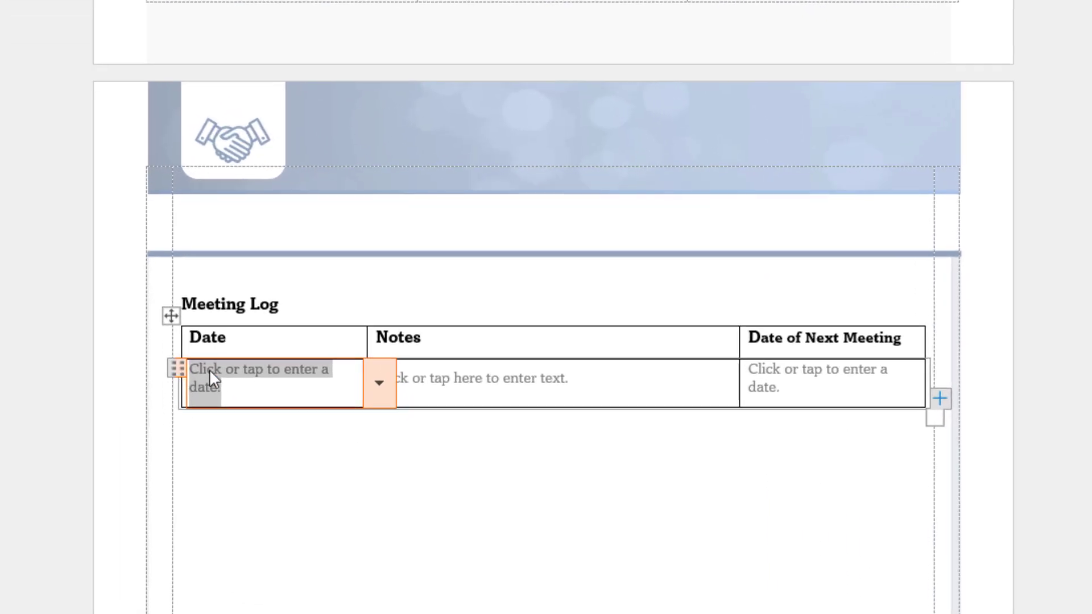
click(175, 373)
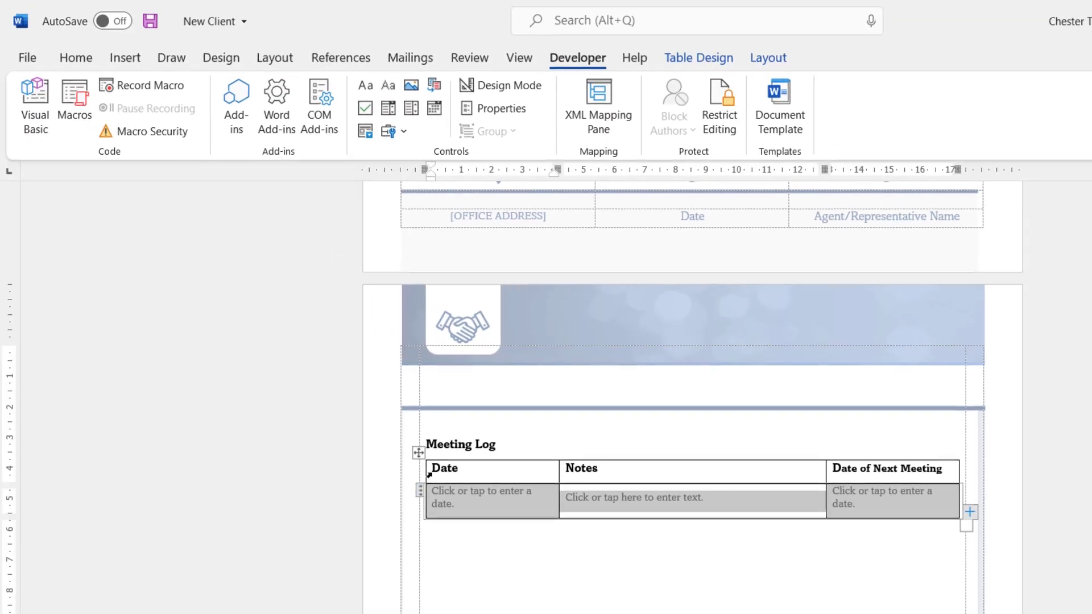
In the repeating section's Properties, set Title to 'New Meeting' and Color to orange
click(513, 109)
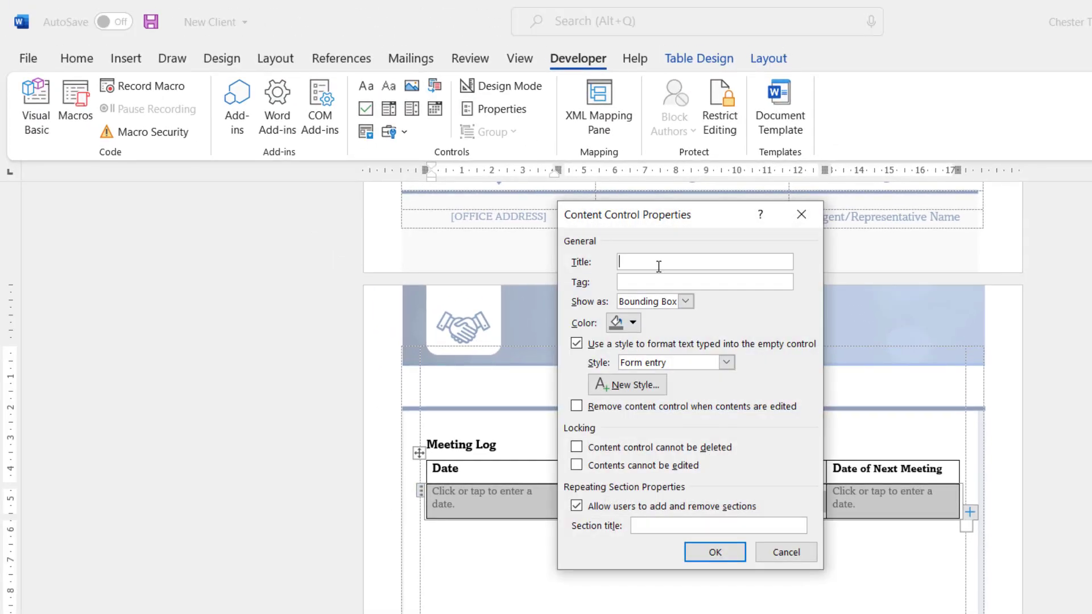
text(New Meeting)
click(633, 323)
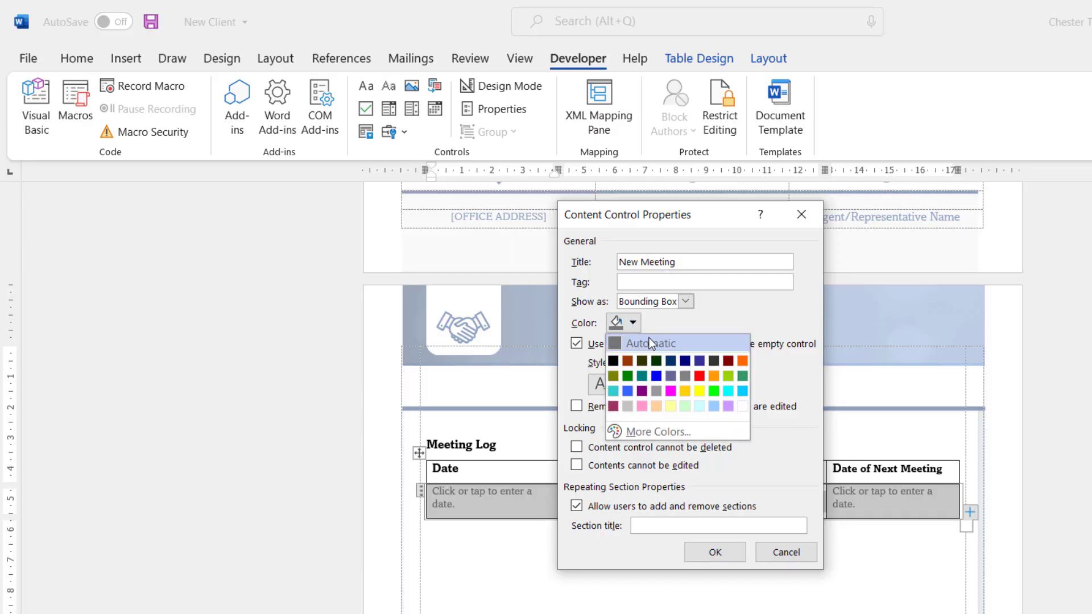
click(740, 361)
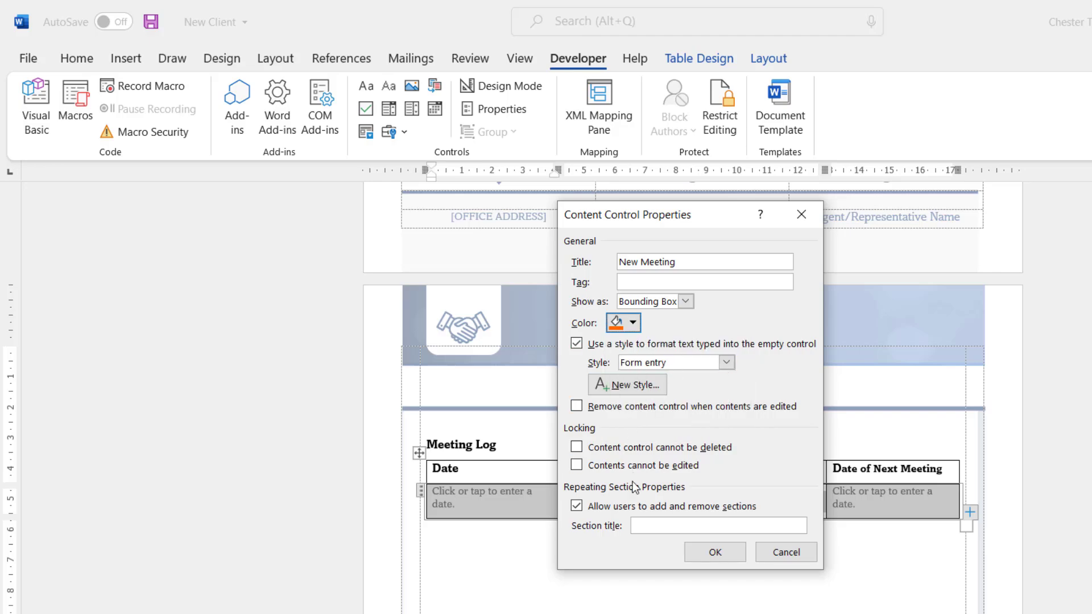
click(713, 554)
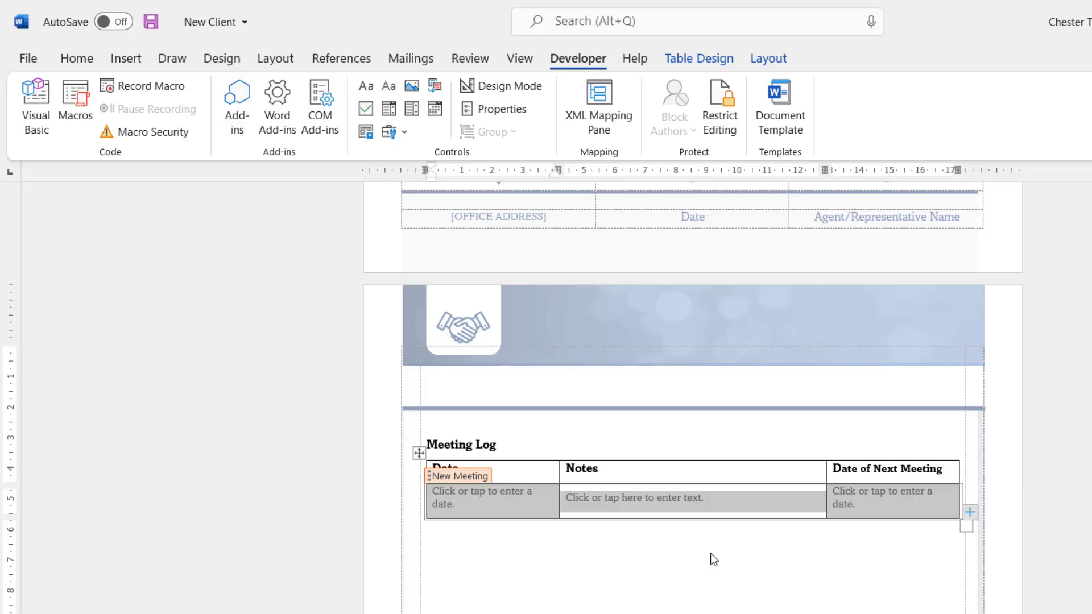
Add a second meeting row dated 02/12/2021, type sample notes, and pick a next-meeting date
click(970, 511)
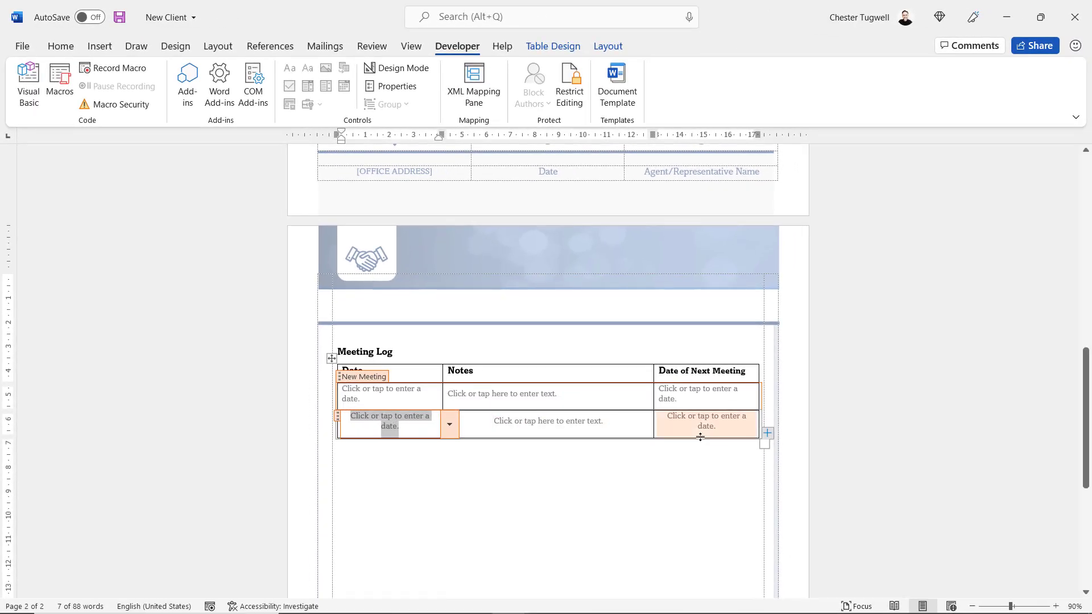
click(450, 425)
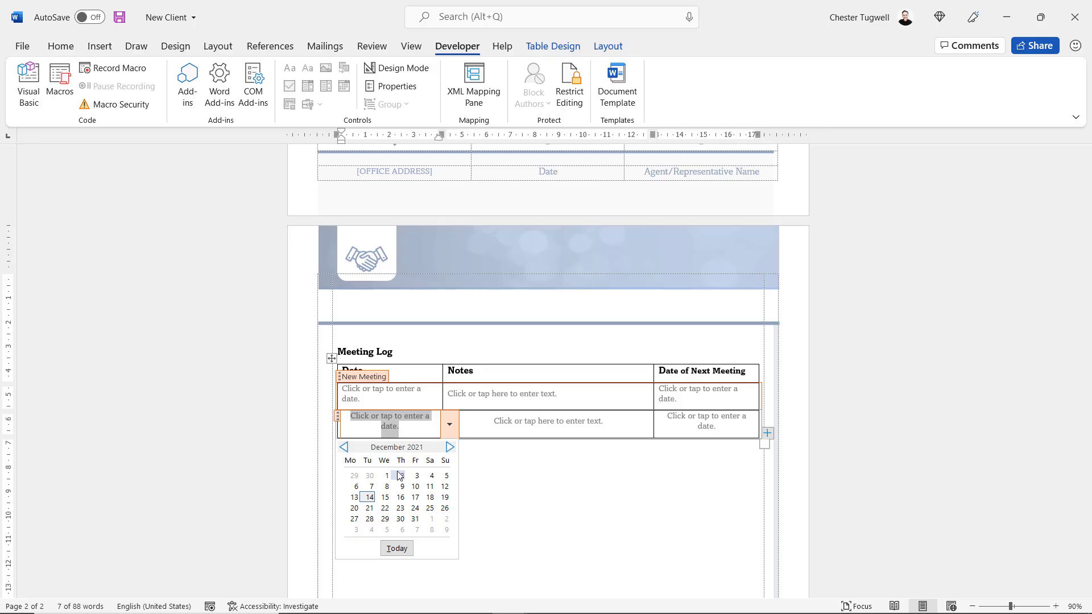
click(400, 476)
click(549, 423)
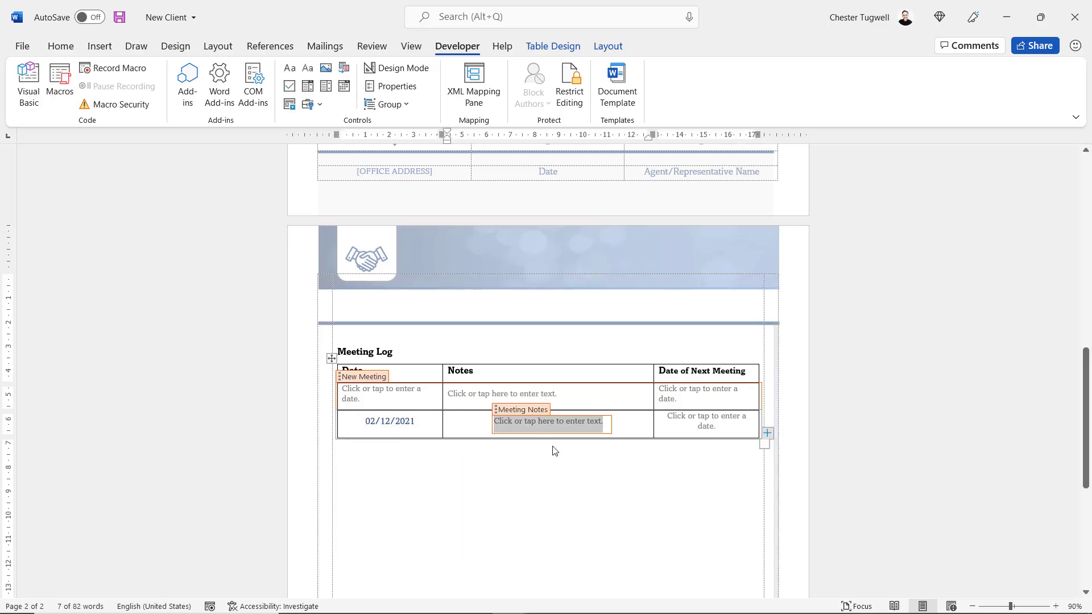
text(jhsbhjbfssgfgs)
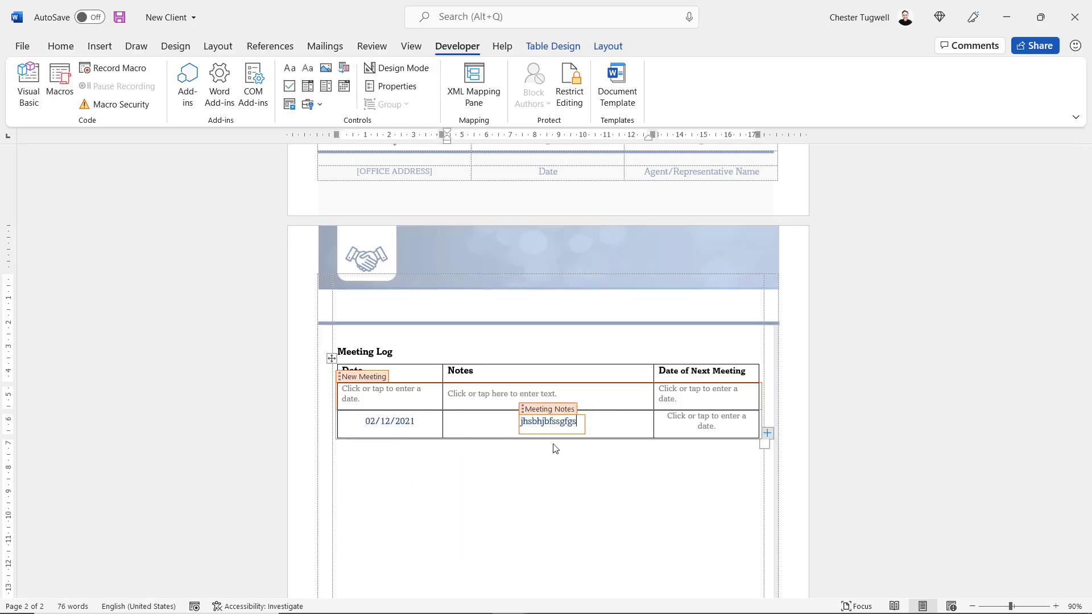
click(759, 427)
click(766, 427)
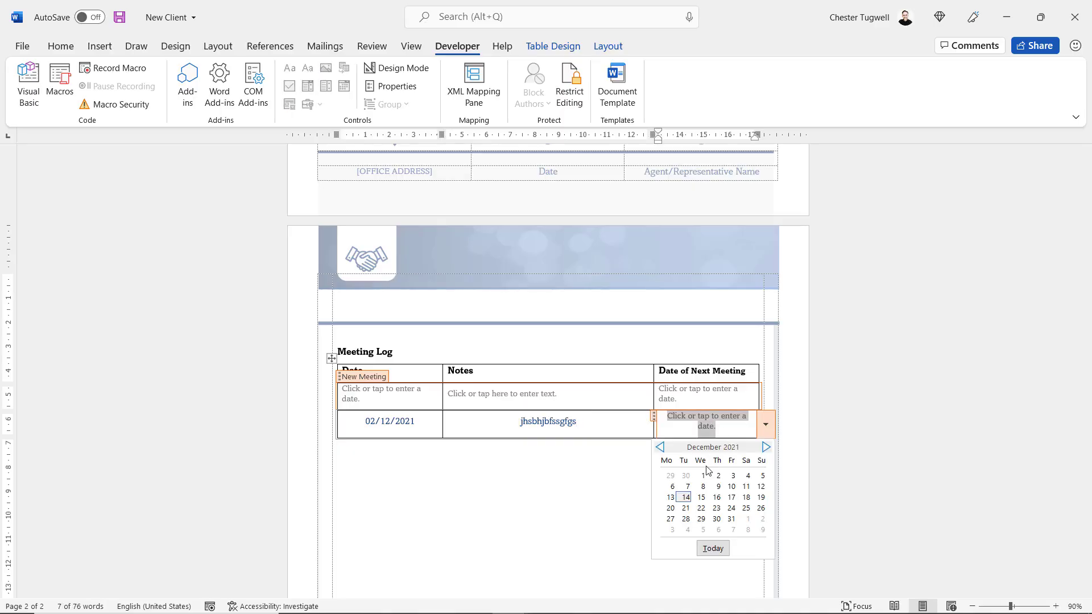
click(703, 475)
Scroll up to the form's Notes area, then bring up Document5 with its three Lorem ipsum paragraphs
scroll(615, 447, up, 6)
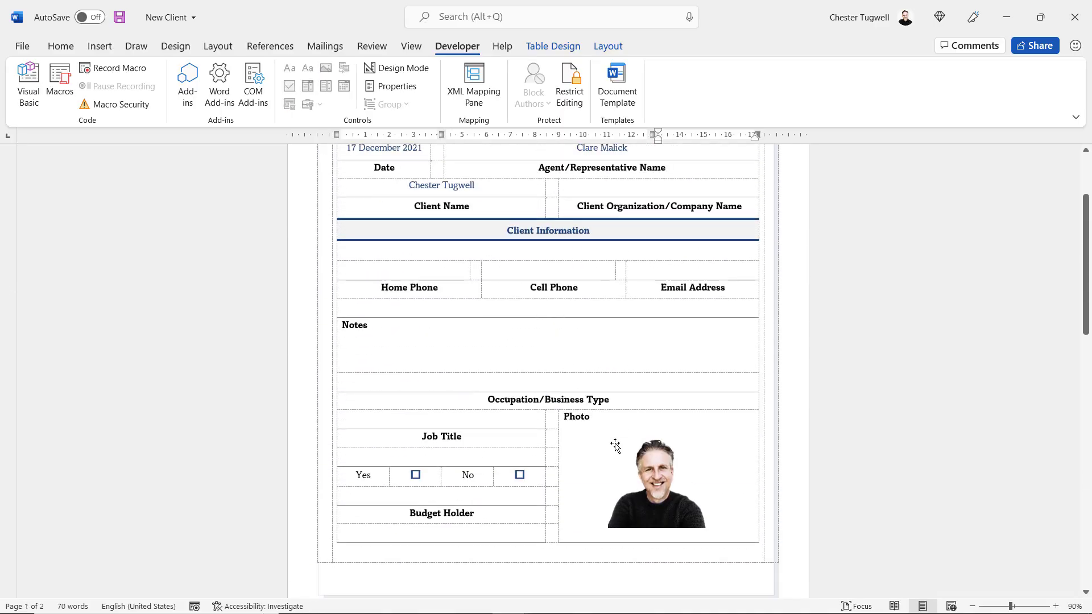
scroll(616, 446, up, 2)
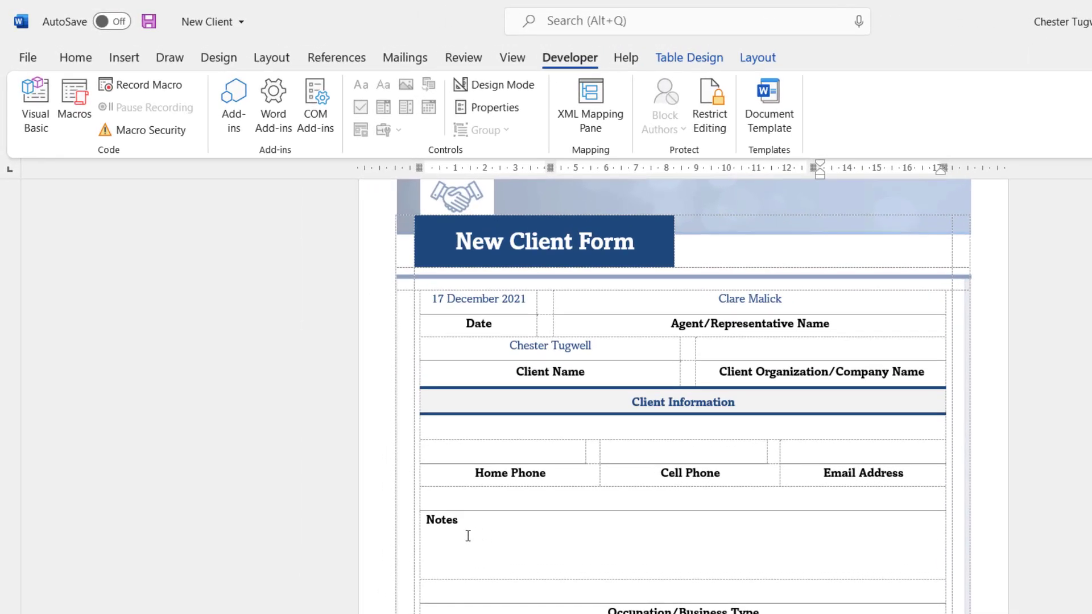
click(468, 536)
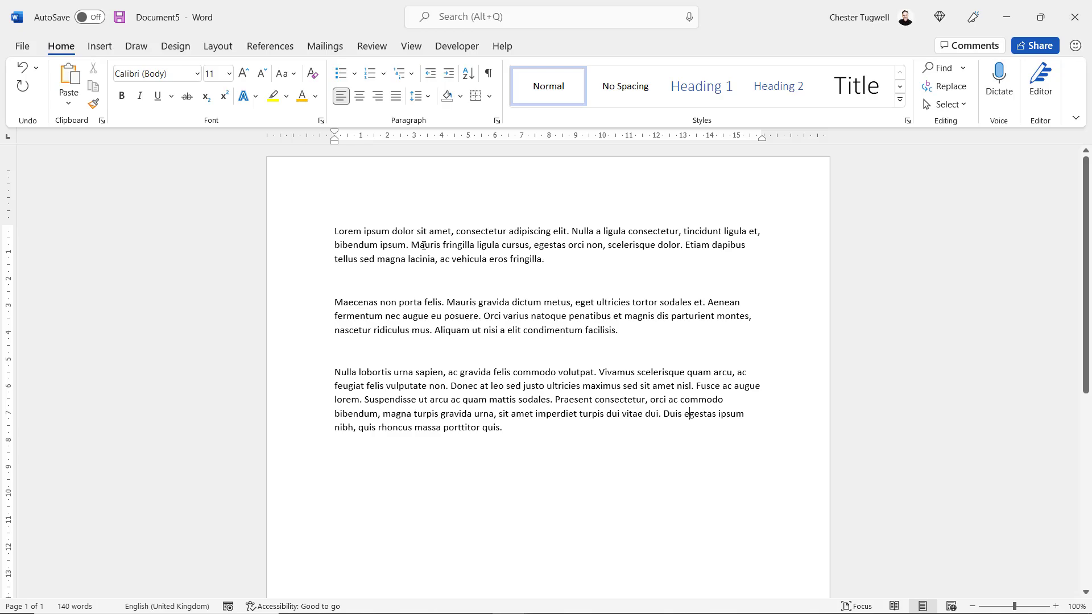
Save the first Lorem ipsum paragraph to the Quick Part Gallery under the name 'Note 1'
triple_click(423, 245)
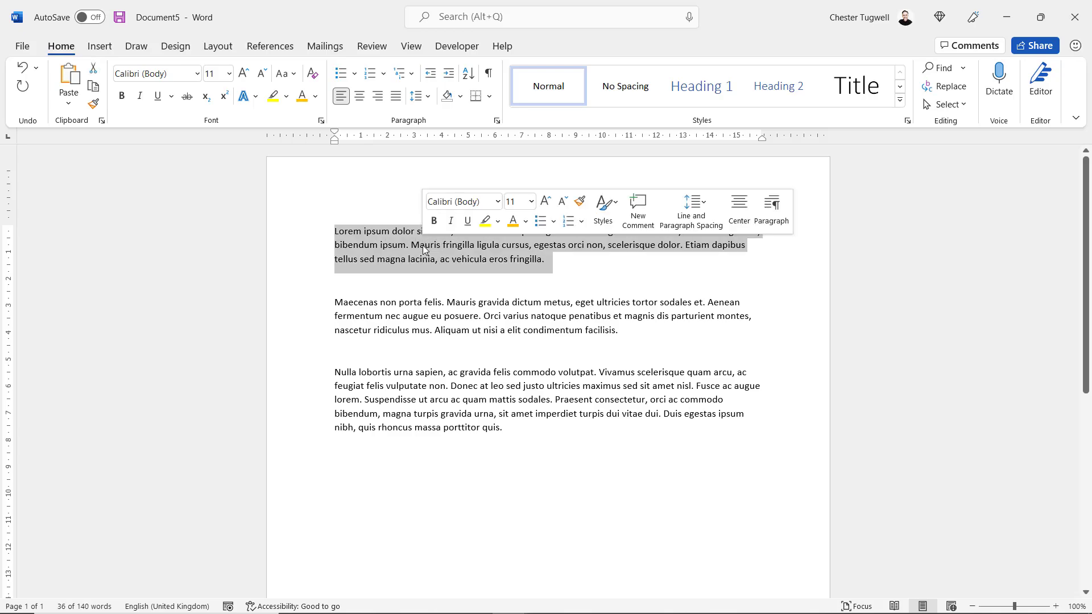
click(100, 46)
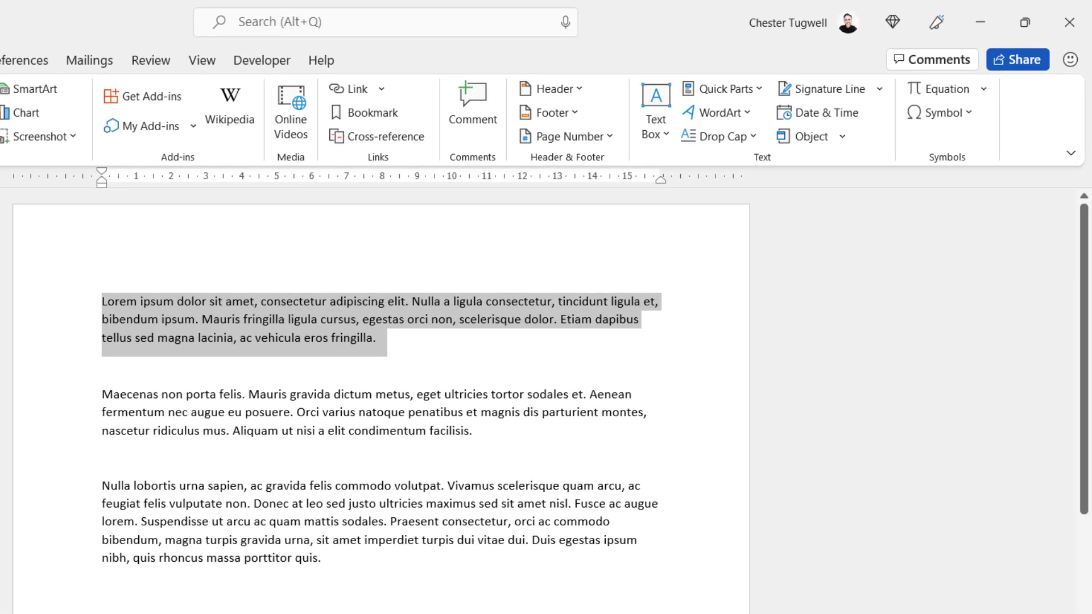
click(749, 93)
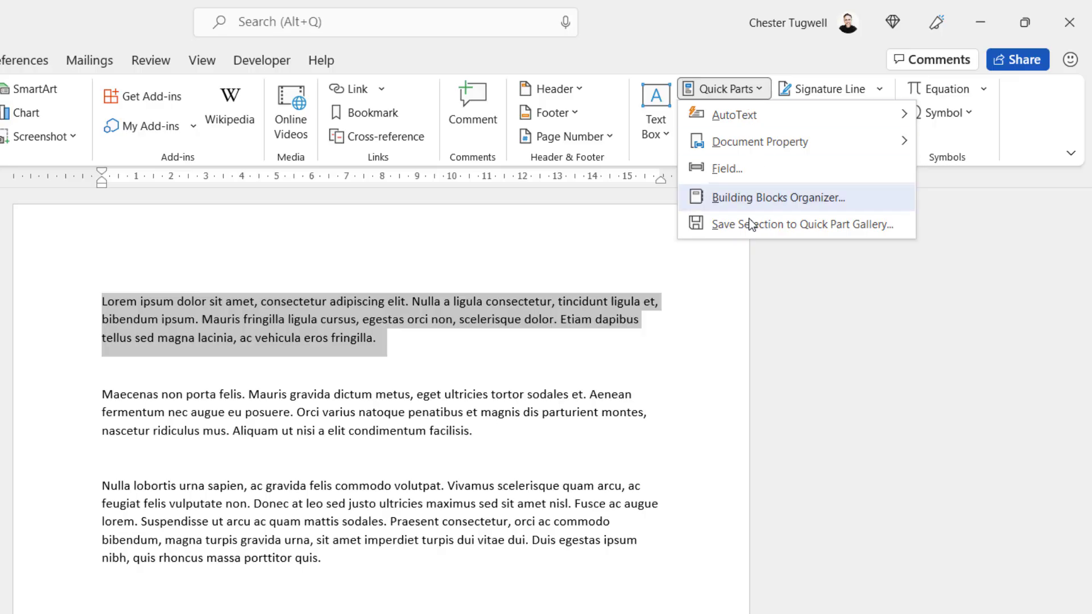
click(830, 224)
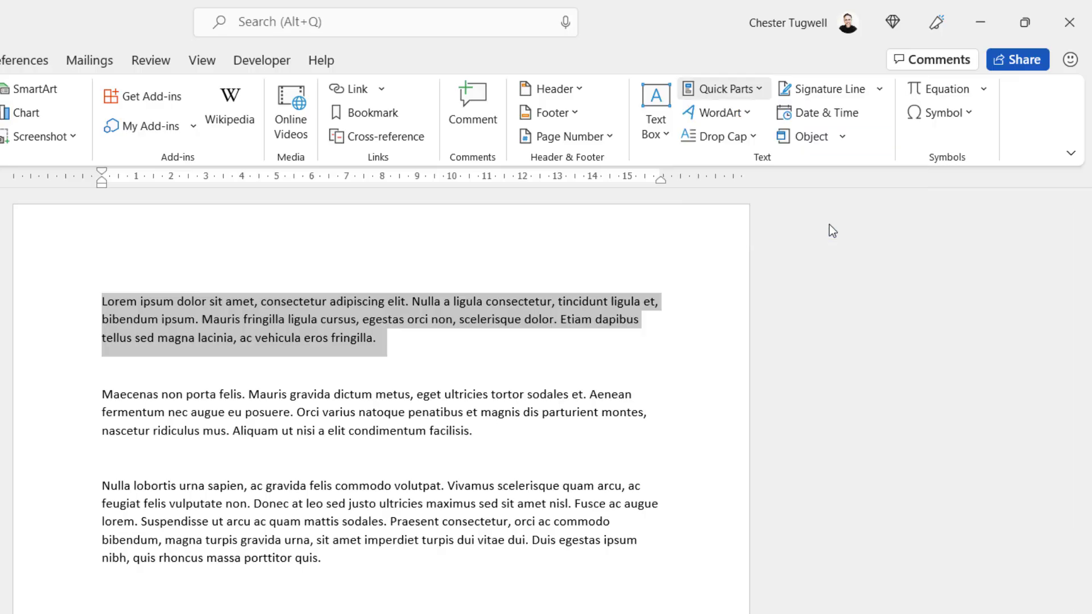
text(N)
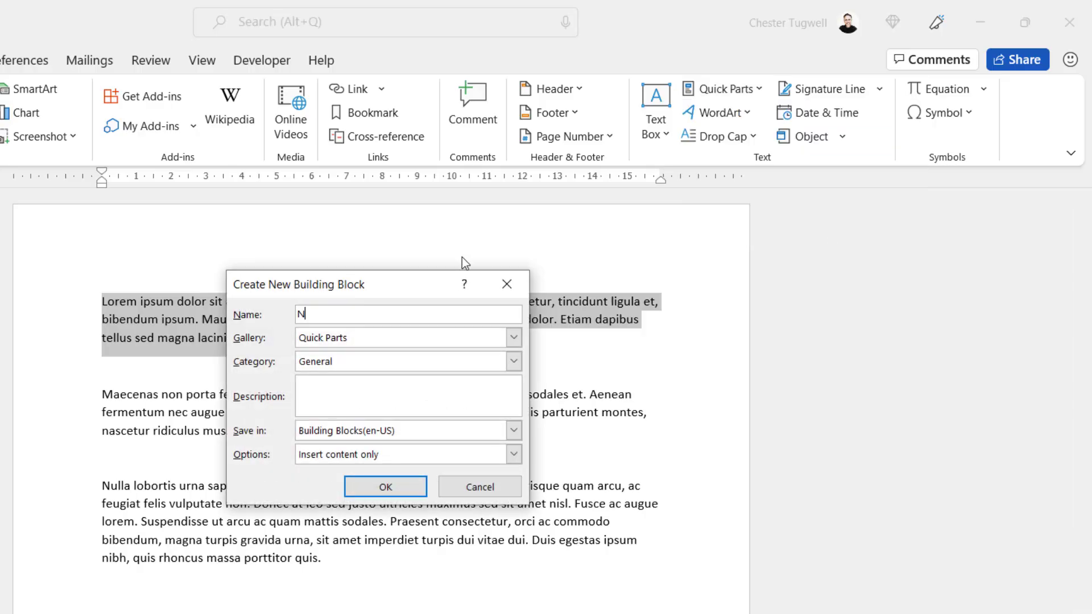
text(ote 1)
File Note 1 in the AutoText gallery under a new 'Form notes' category, then select the second paragraph
click(514, 338)
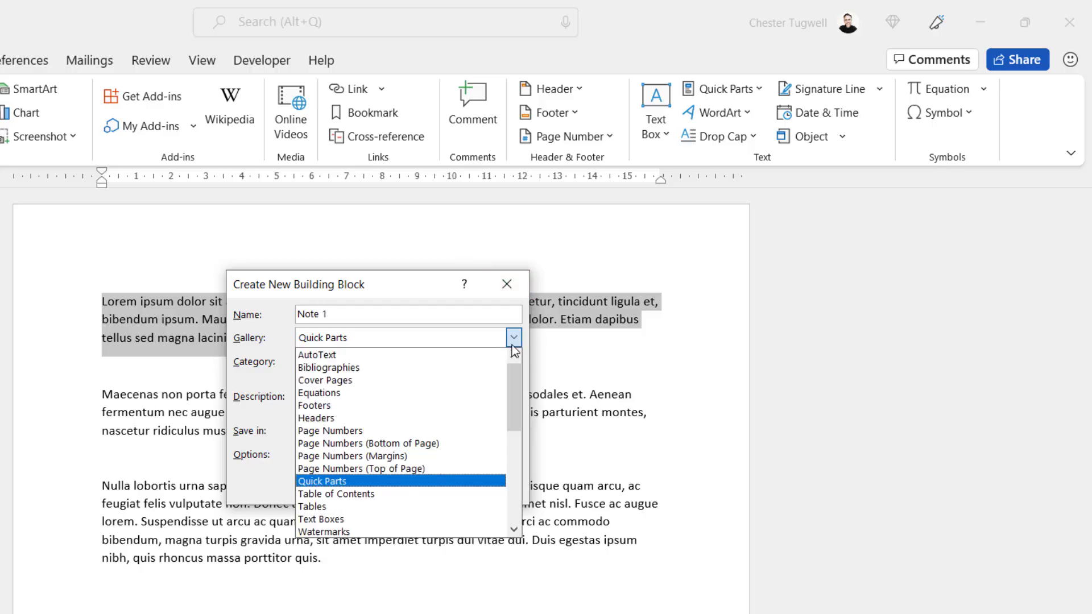
click(385, 355)
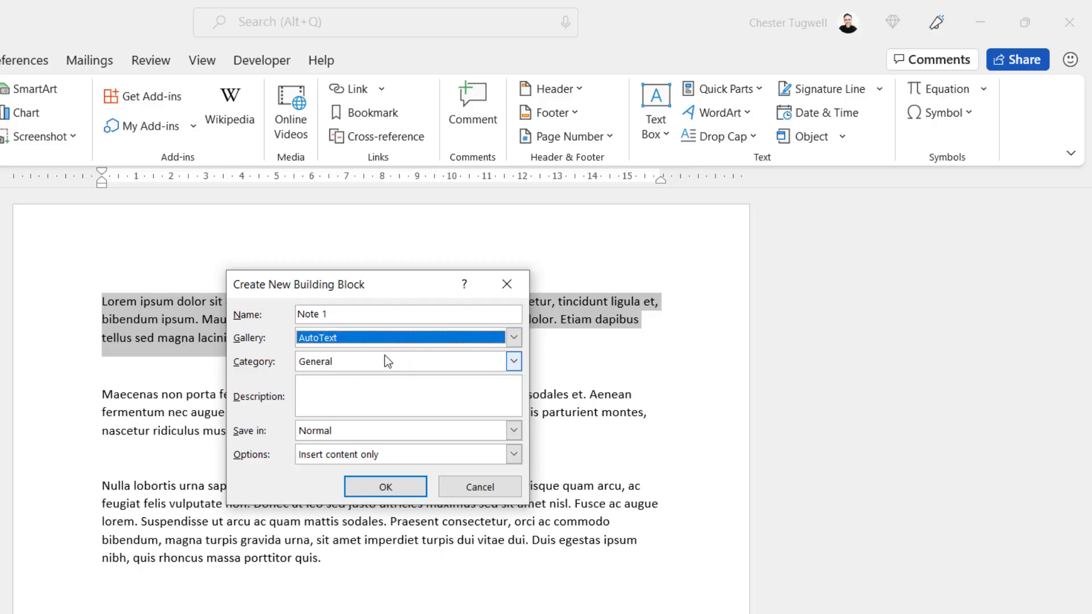
click(514, 361)
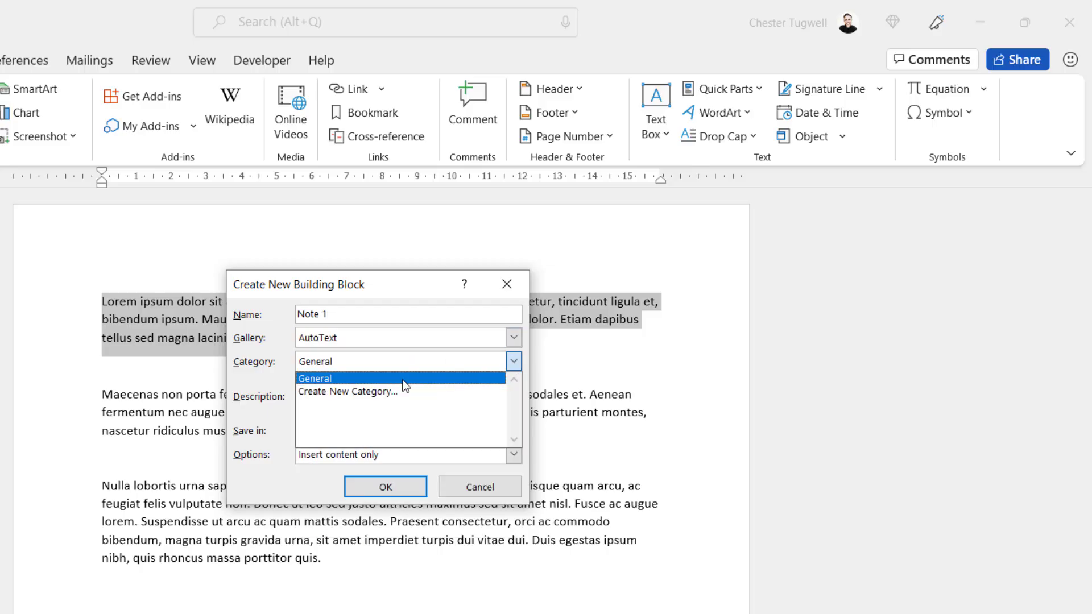
click(358, 392)
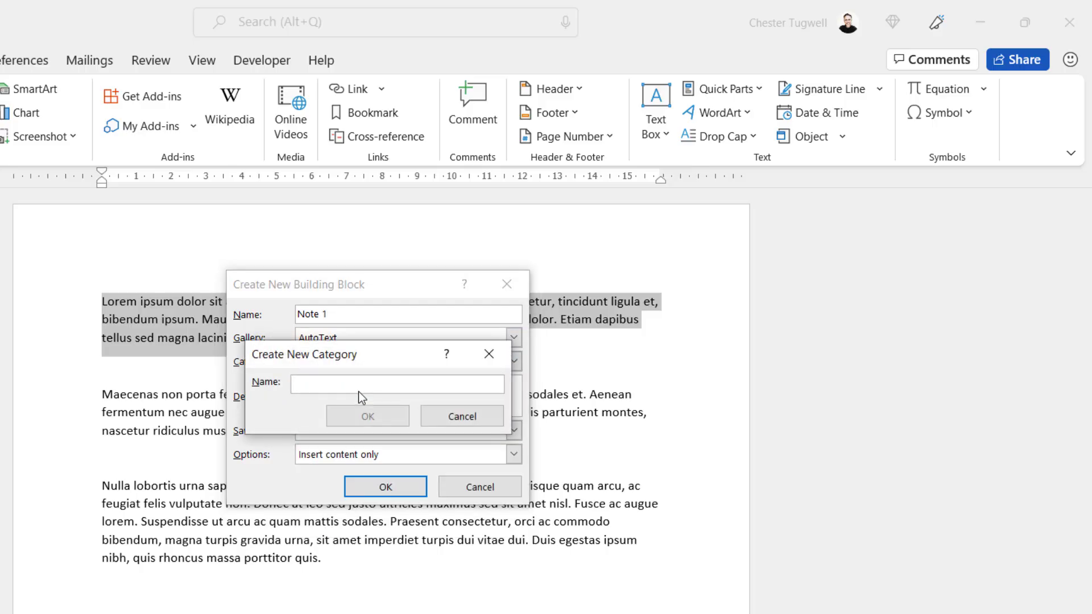
text(Form)
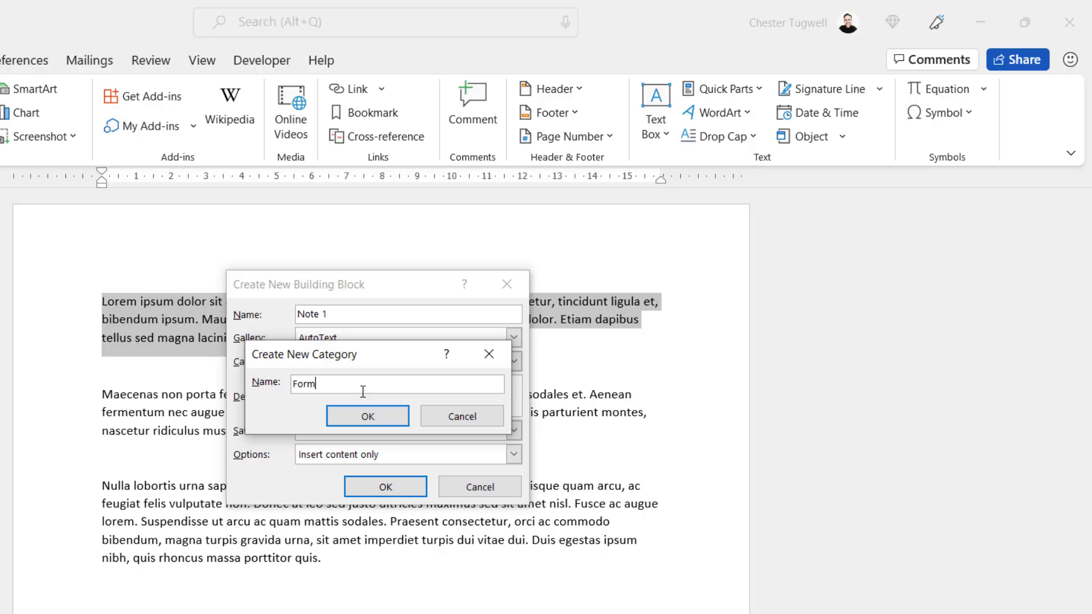
text( notes)
click(387, 418)
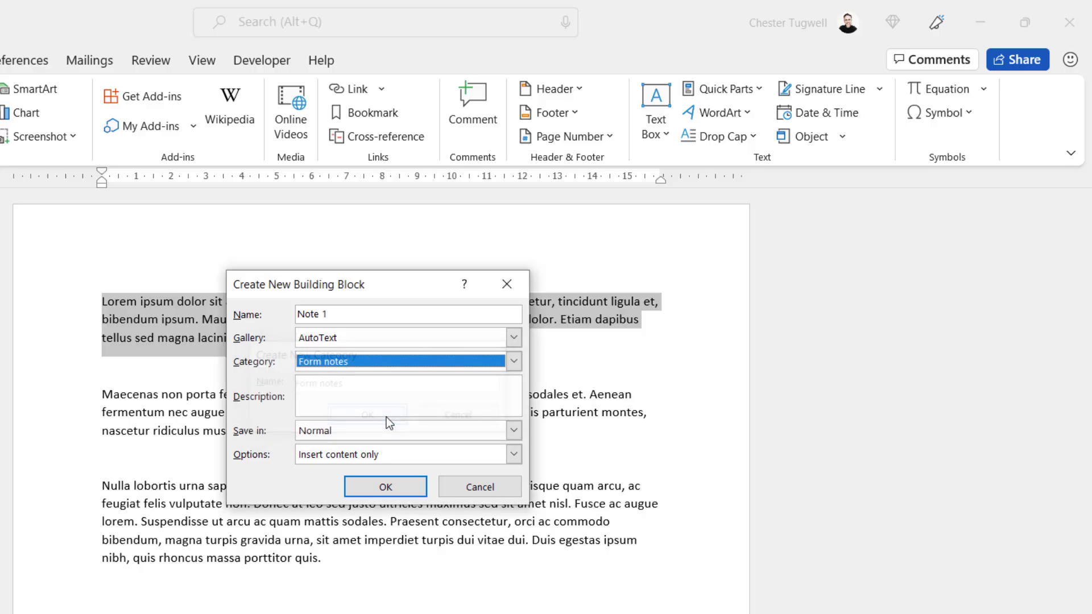
click(386, 490)
click(243, 412)
triple_click(237, 412)
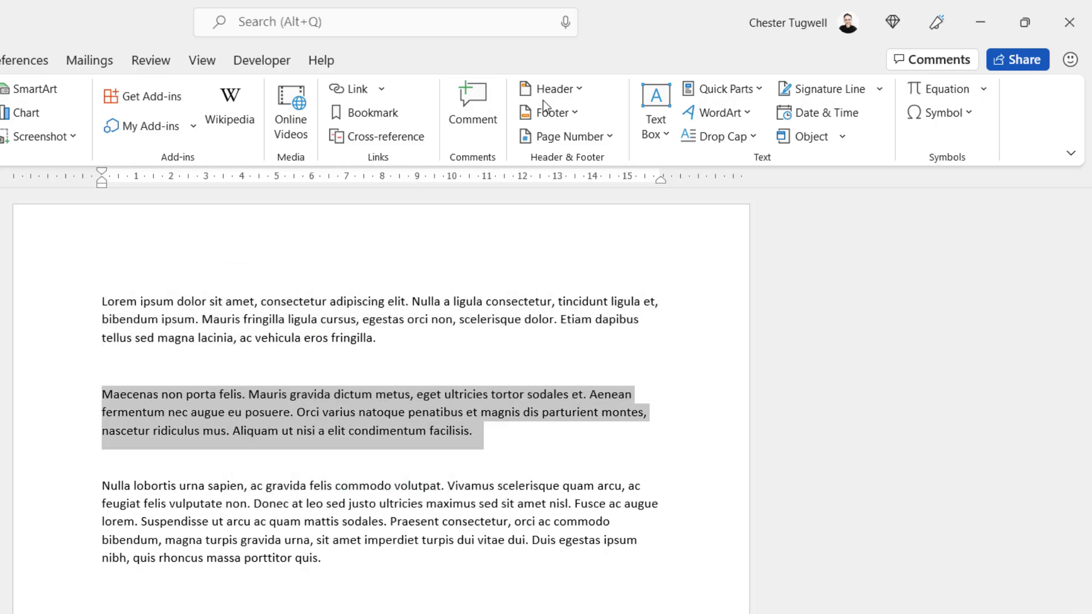
Save the selected second paragraph as AutoText entry 'Note 2' in Form notes
click(699, 88)
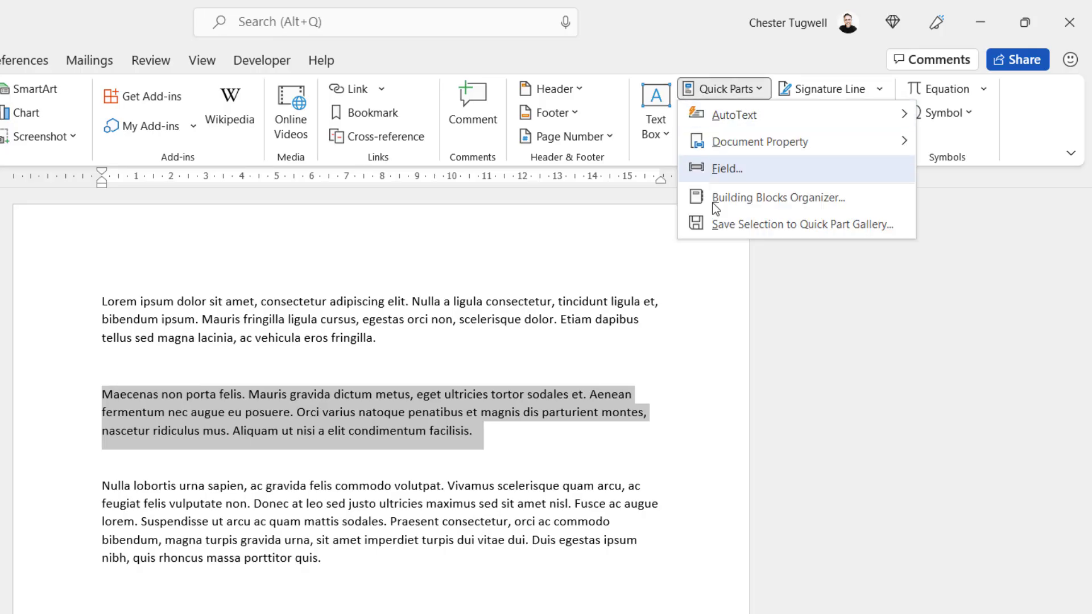
click(718, 225)
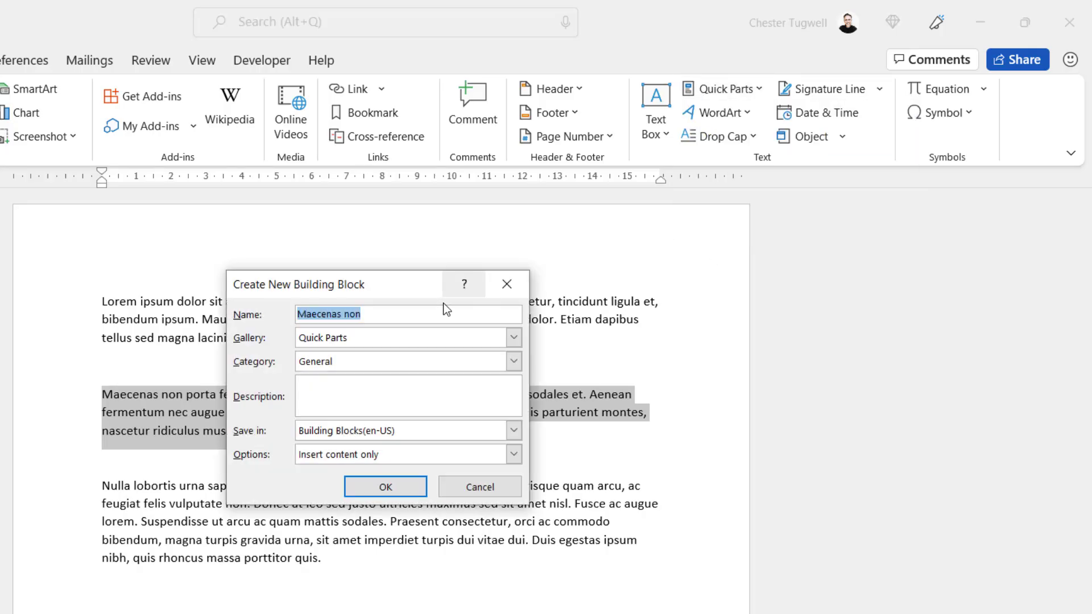
text(Note 2)
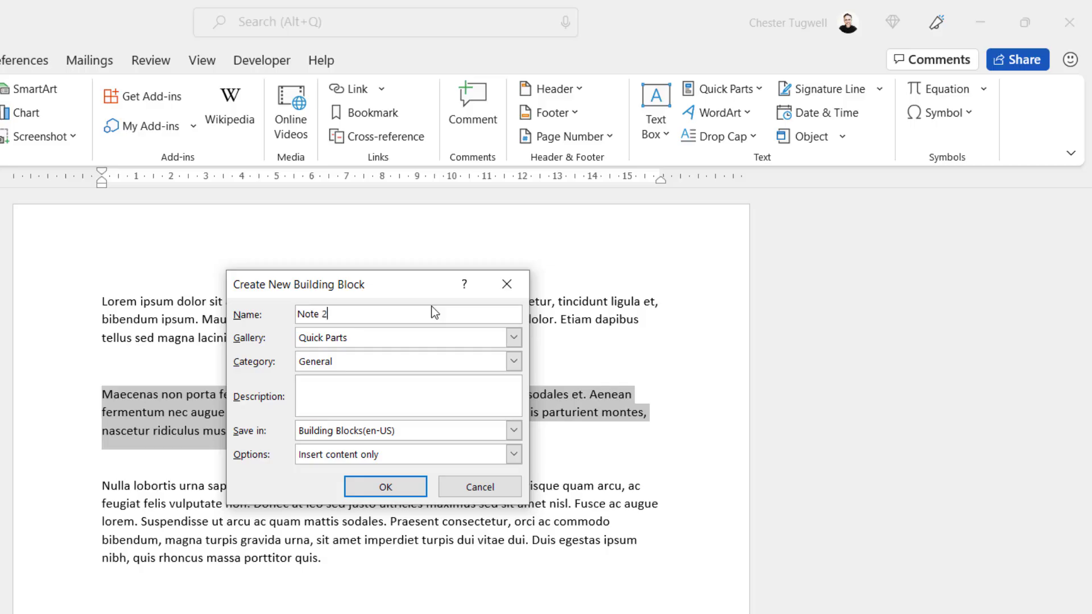
click(514, 338)
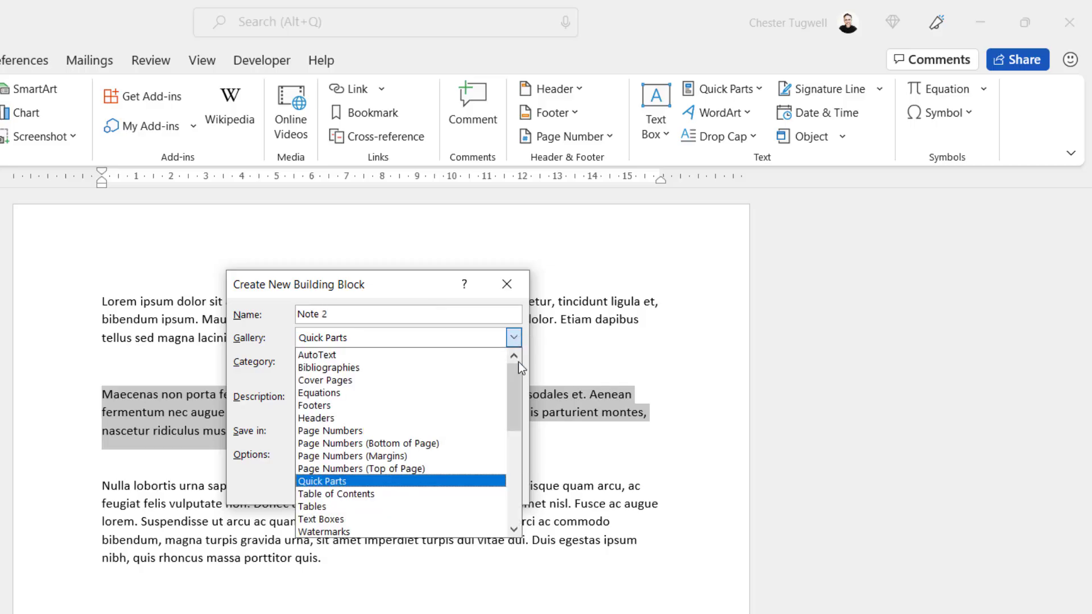
click(449, 358)
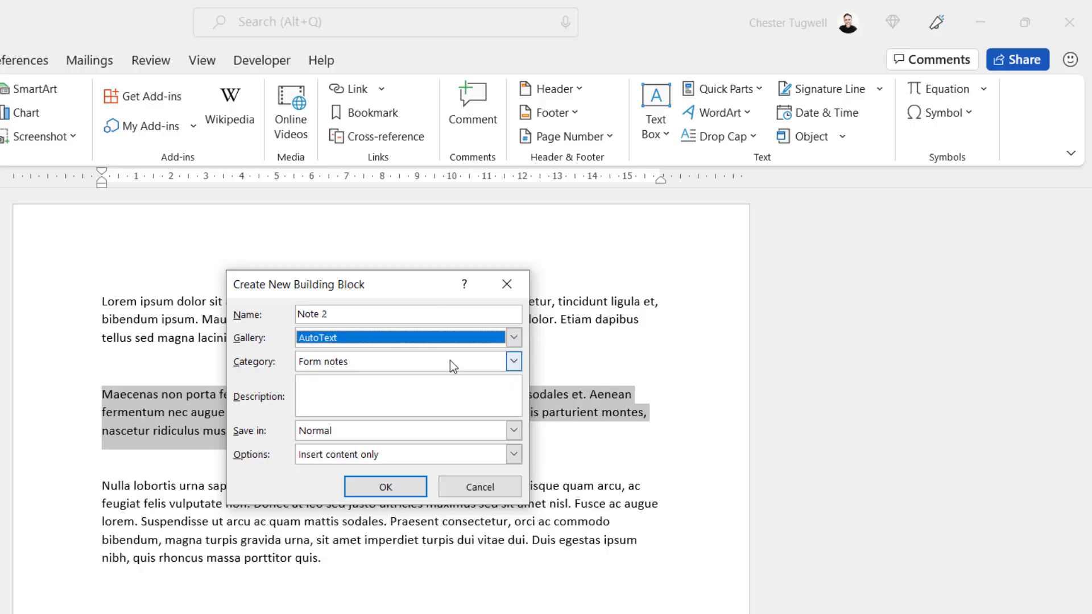
click(386, 488)
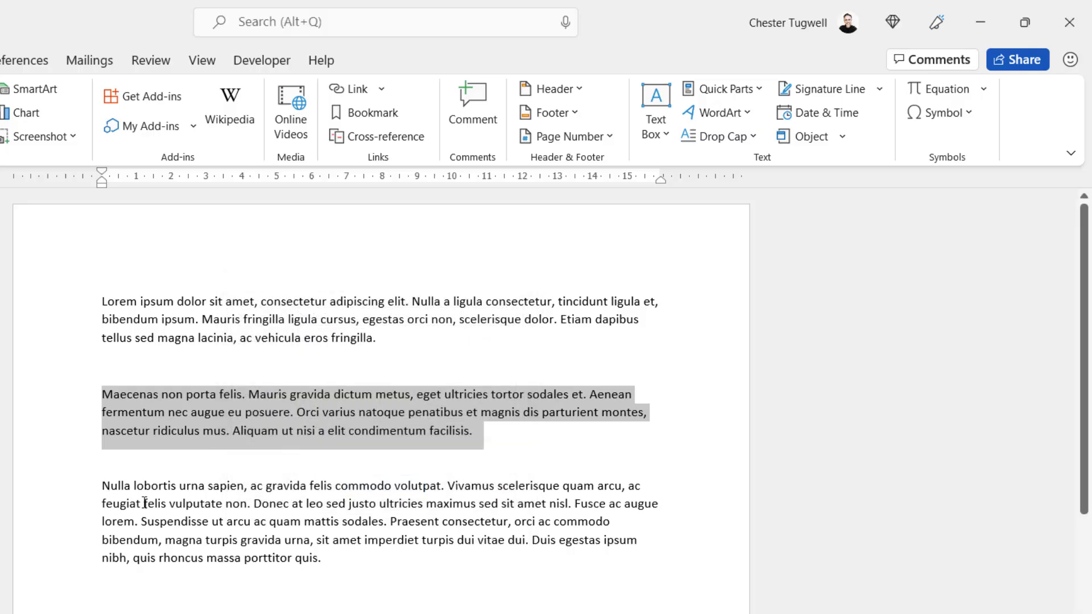
Save the third paragraph as AutoText entry 'Note 3' in Form notes
triple_click(145, 502)
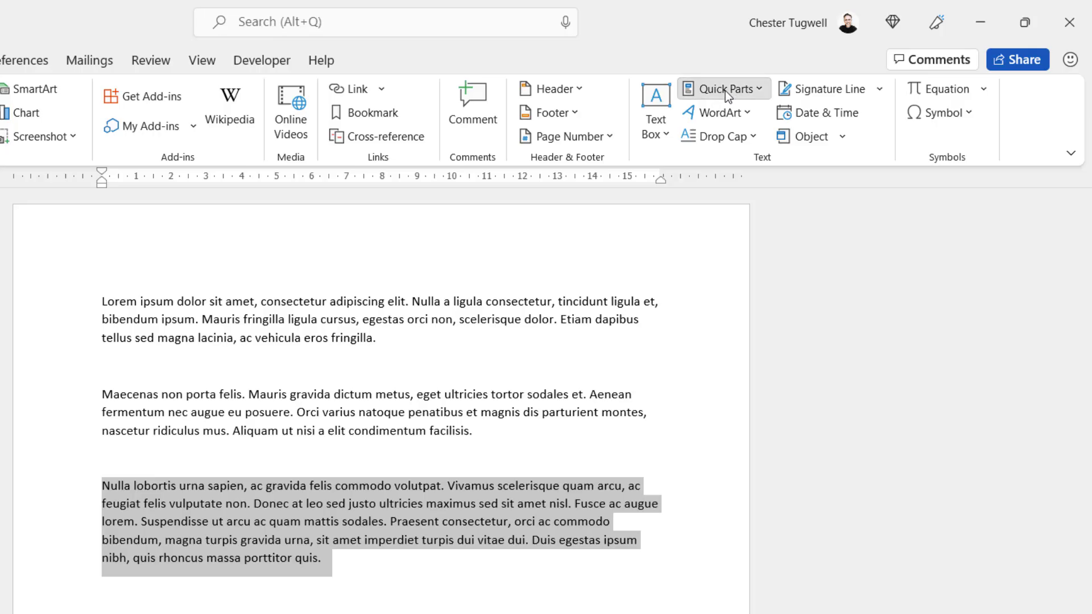
click(726, 91)
click(728, 224)
text(Note 3)
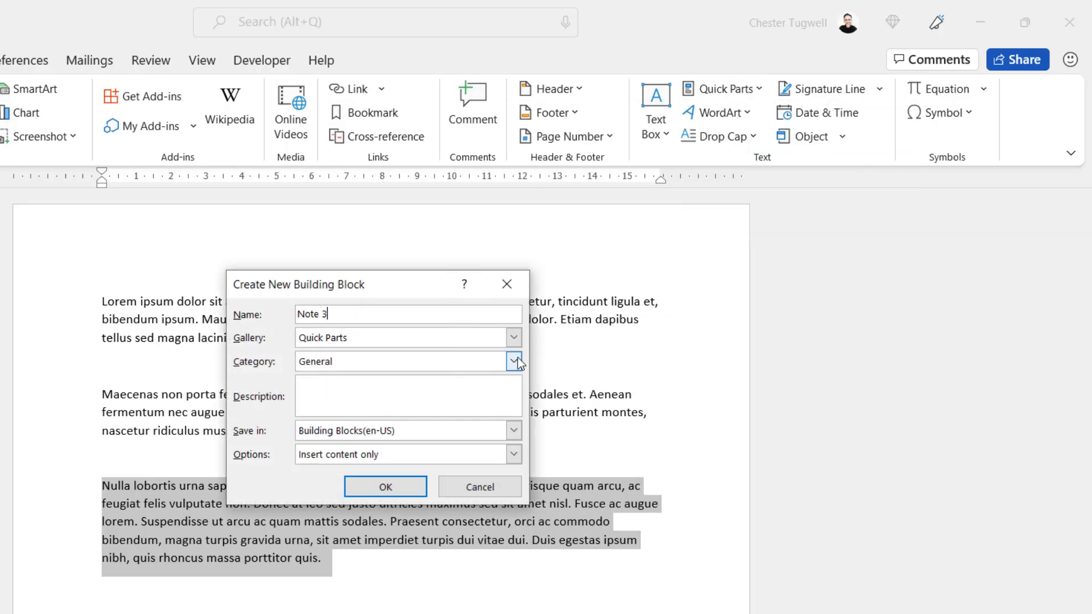
click(513, 338)
click(430, 354)
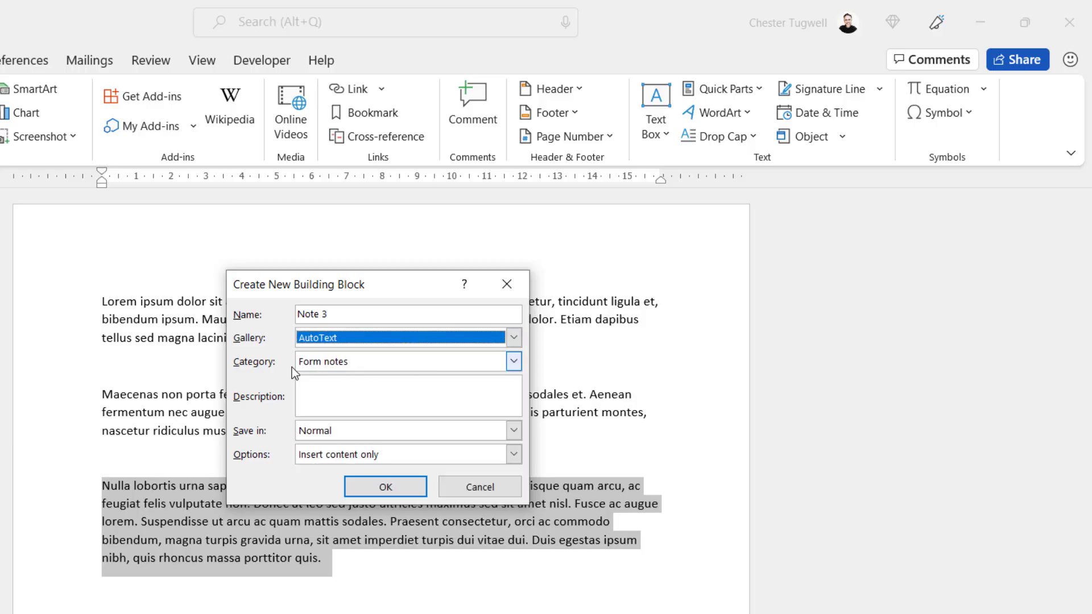
click(383, 489)
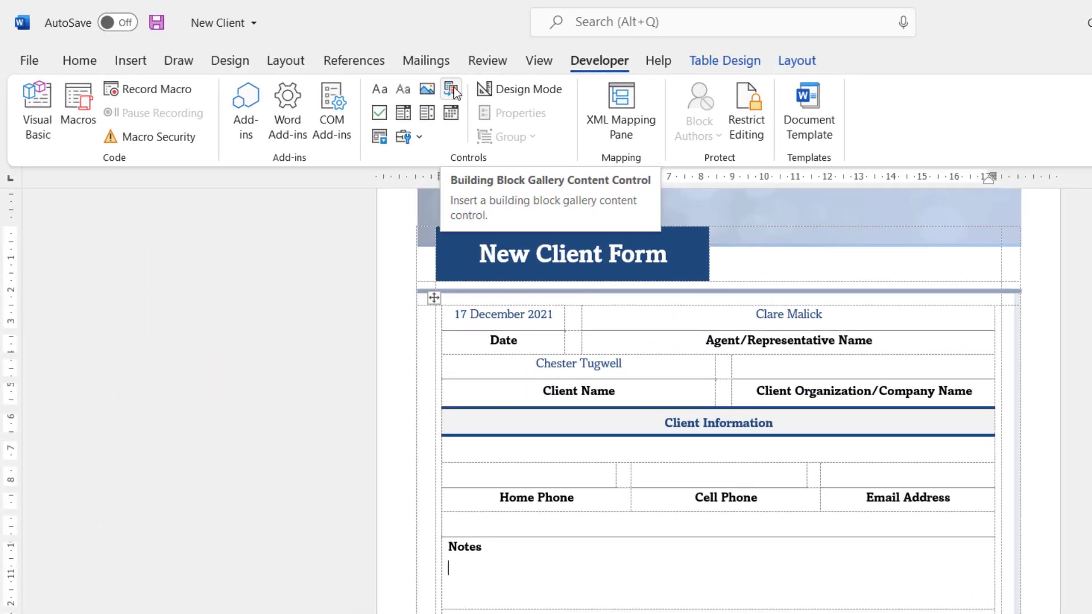
Insert a Building Block Gallery control titled 'Notes' with an orange outline and Form entry style
click(452, 89)
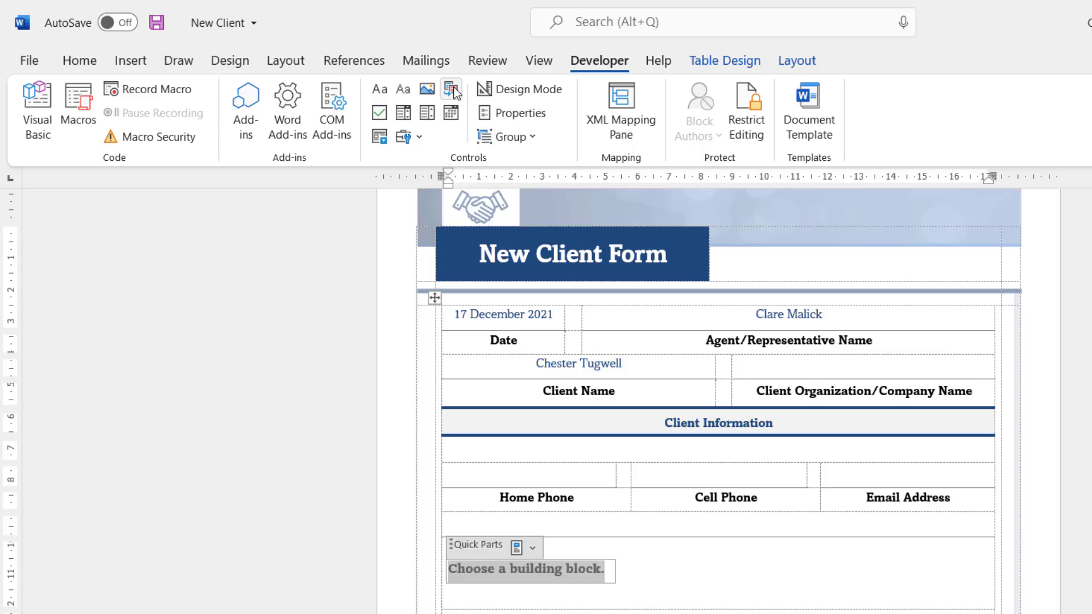
click(509, 113)
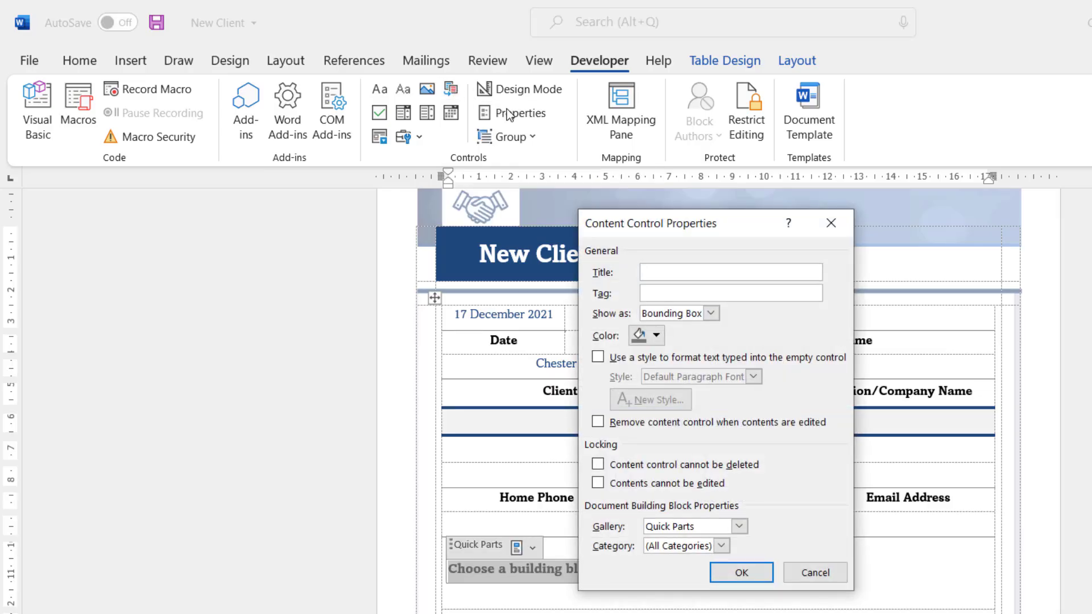
text(Notes)
click(655, 336)
click(769, 375)
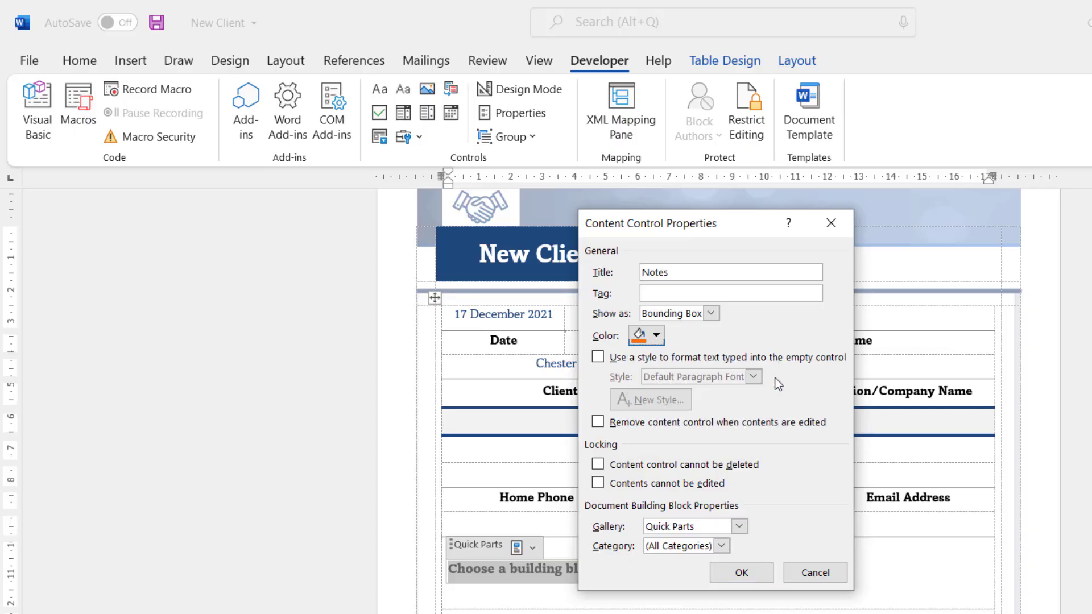
click(634, 358)
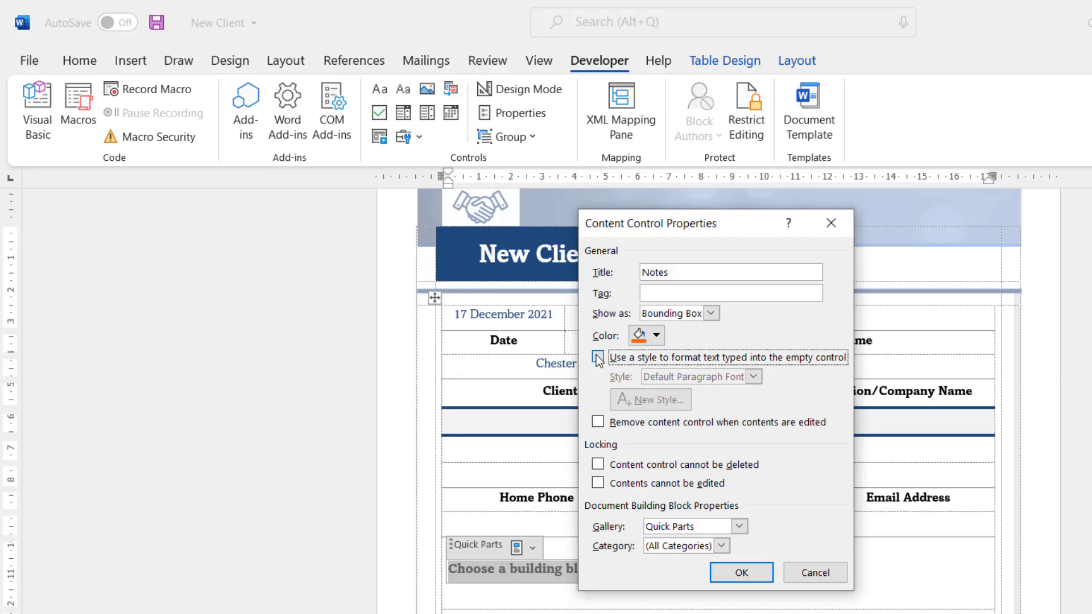
click(754, 375)
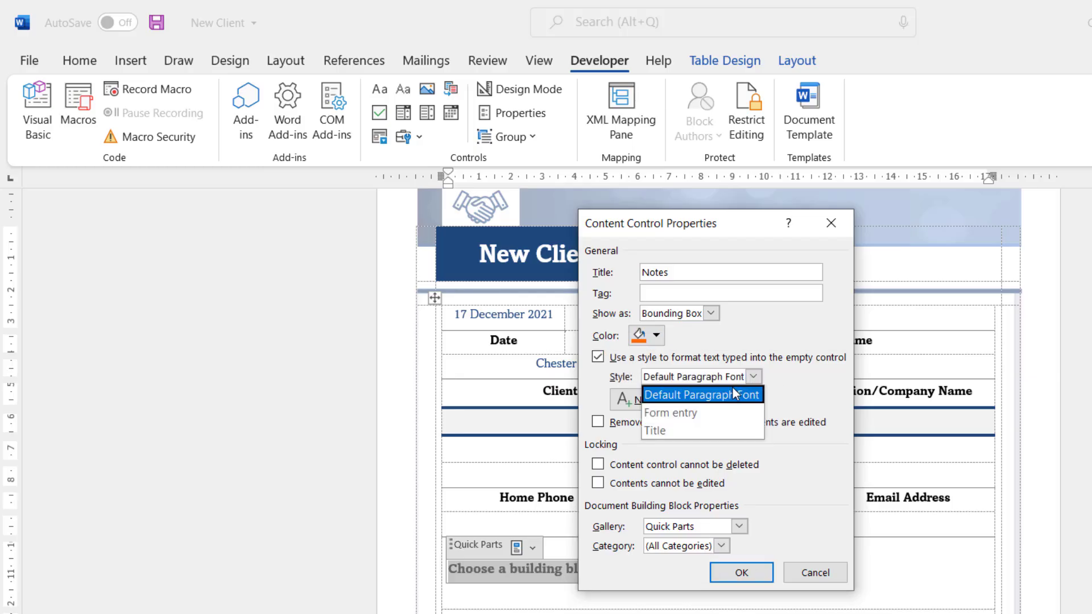
click(689, 413)
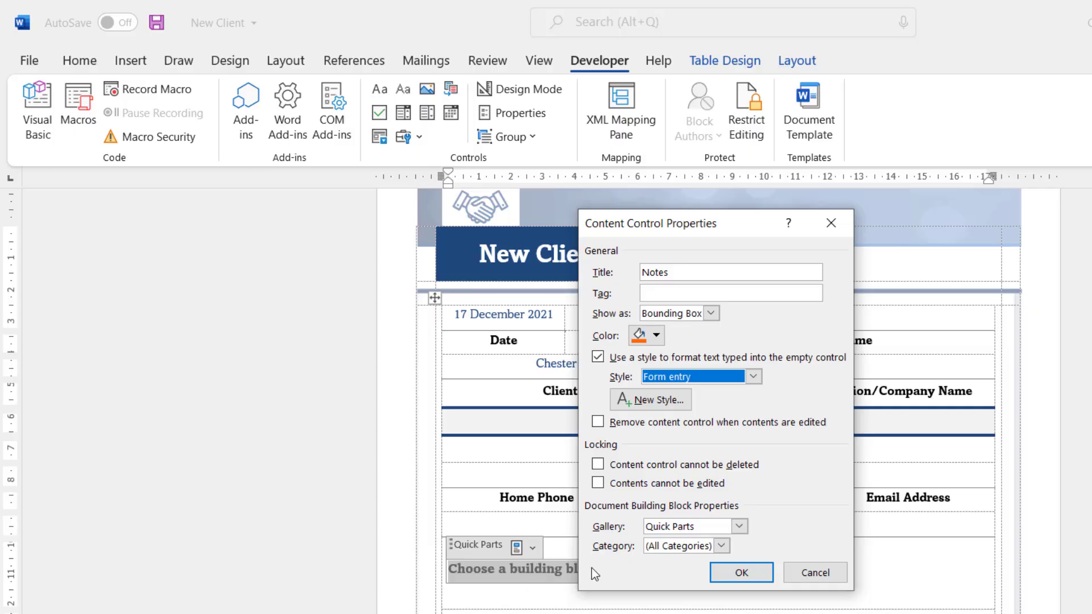
Point the Notes control at the AutoText gallery's Form notes category and confirm the properties
click(740, 529)
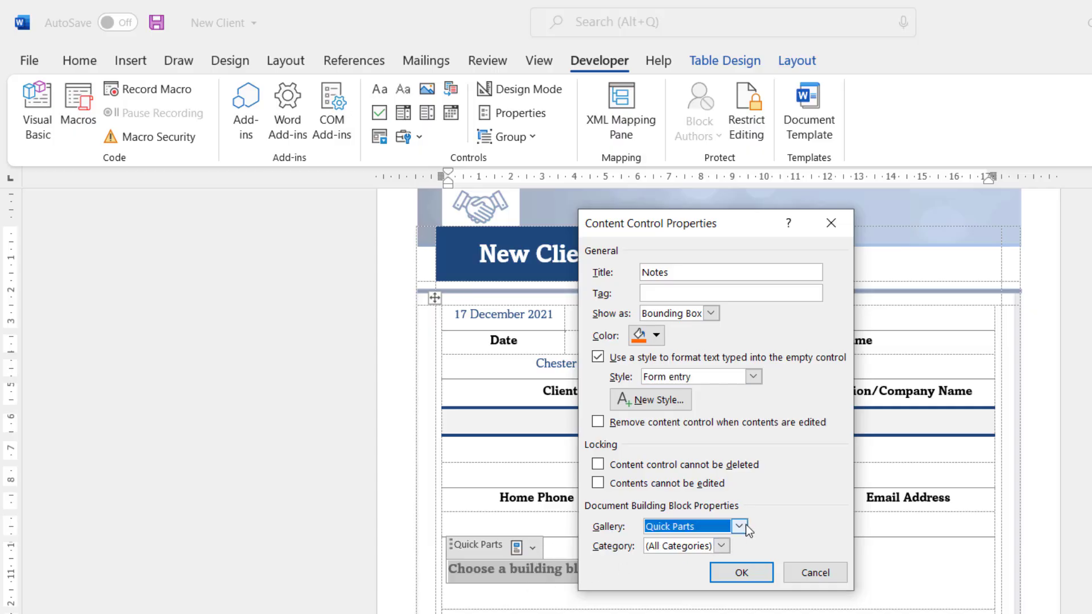
click(740, 526)
click(705, 545)
click(721, 547)
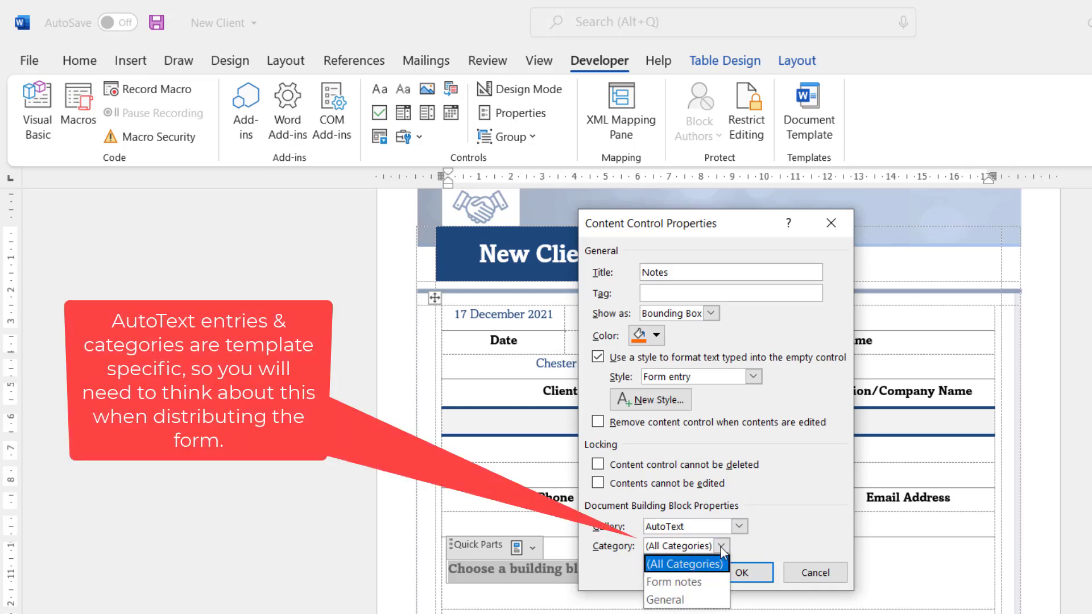
click(674, 582)
click(745, 573)
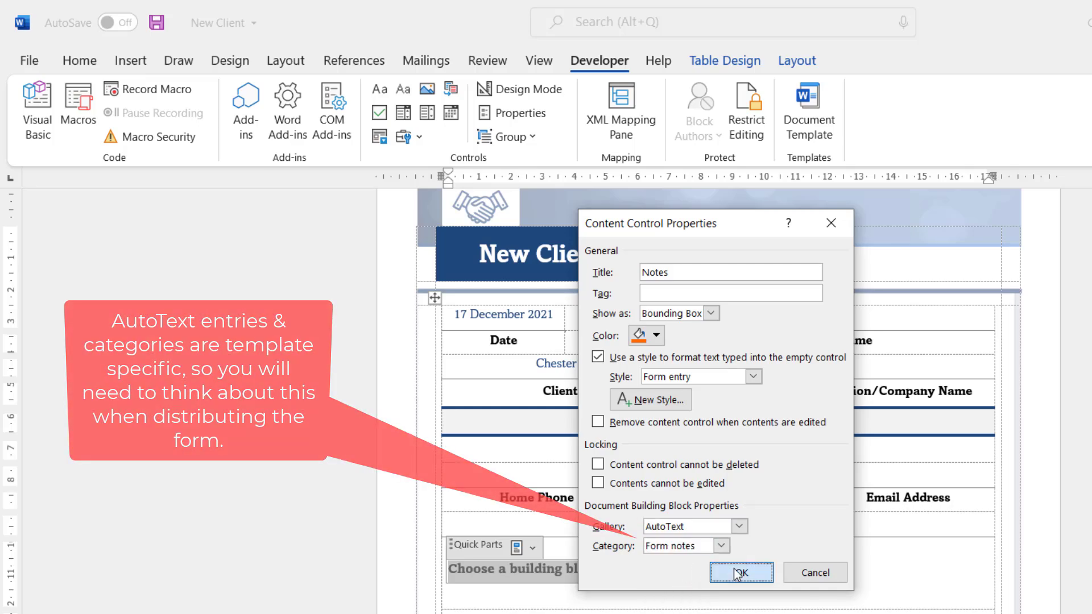
click(511, 547)
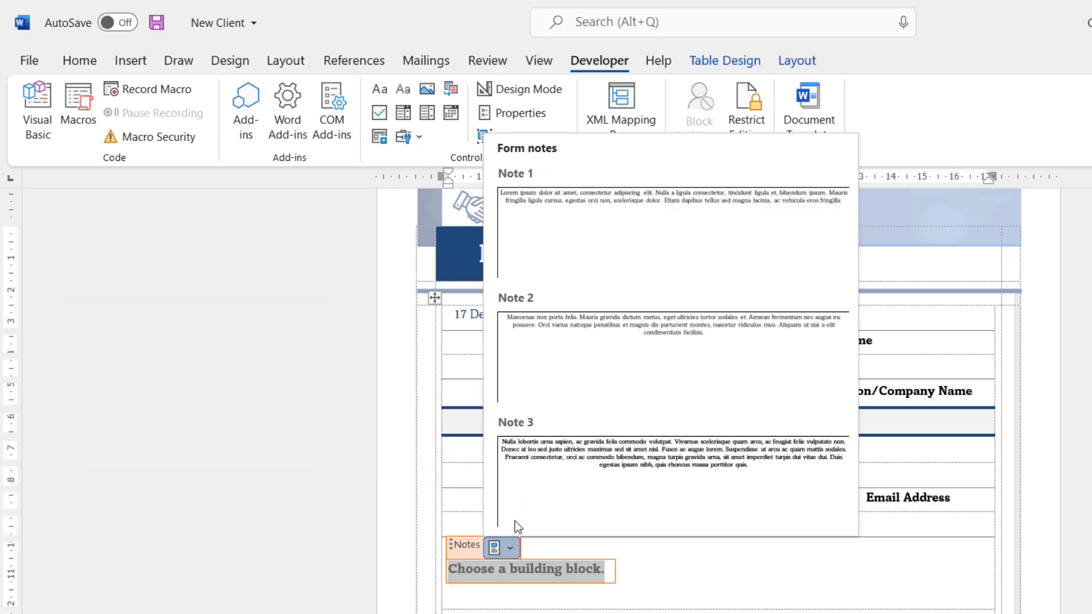
Insert Note 1, Note 2 and Note 3 in turn into the Notes field, then undo once
click(572, 240)
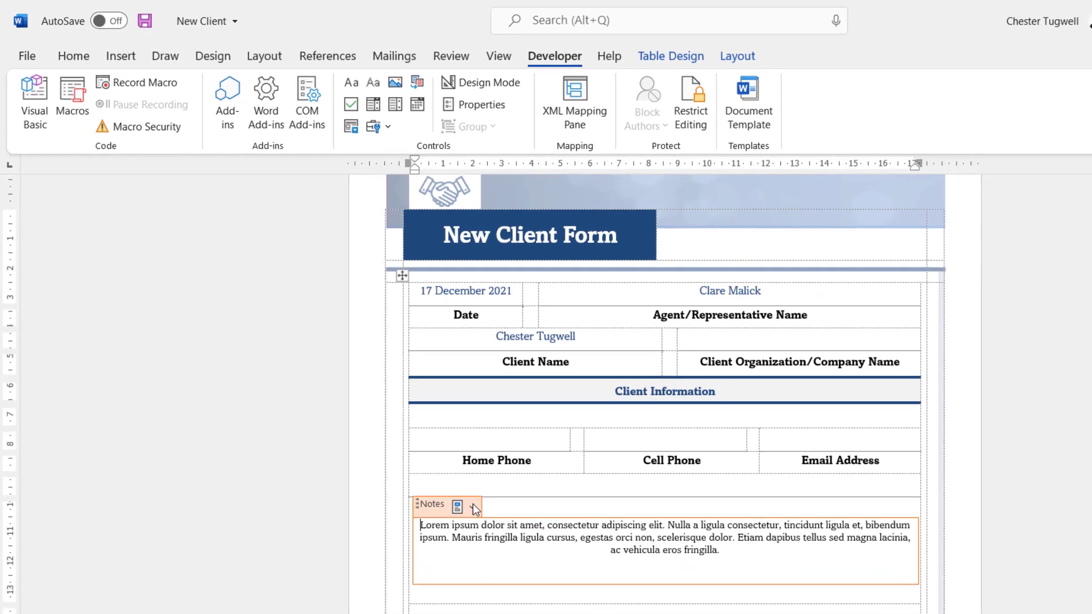
click(473, 507)
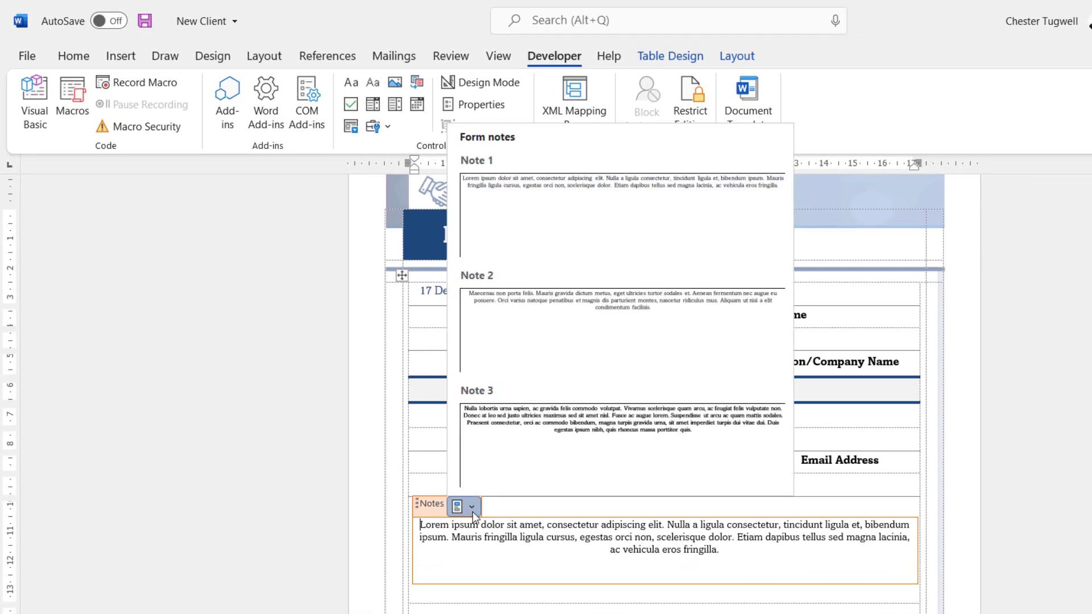
click(524, 312)
click(471, 506)
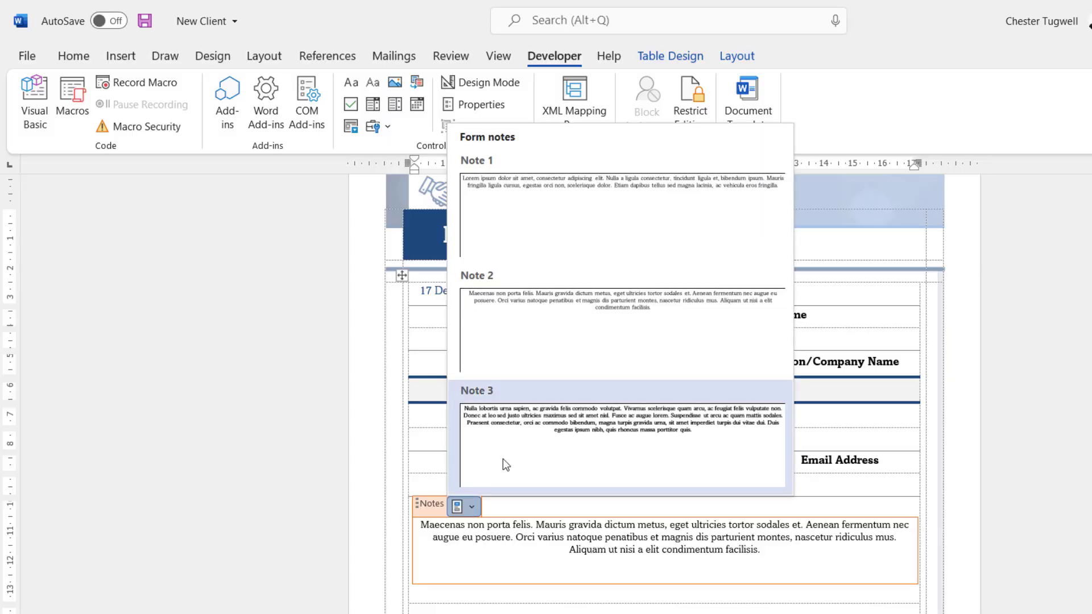
click(508, 459)
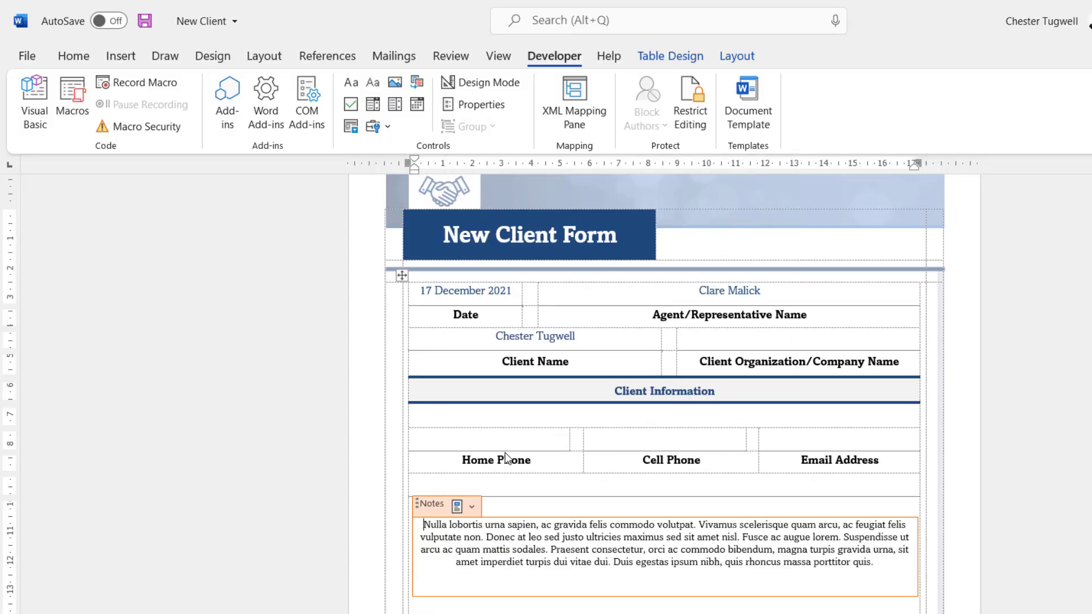
key(ctrl+z)
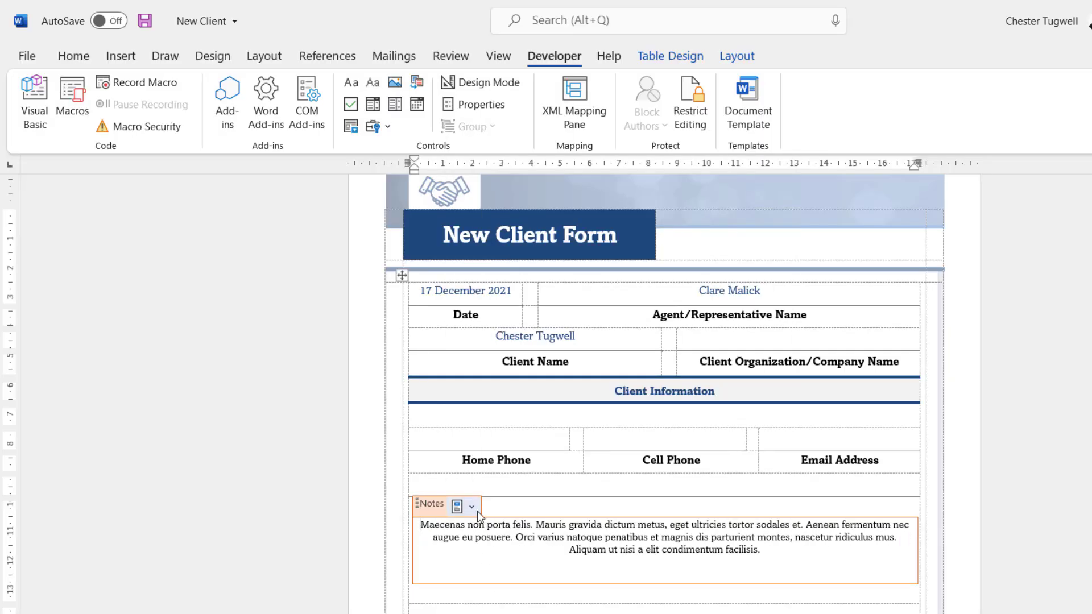
Reinsert Note 1, then Note 3's 'Nulla lobortis' text, and reopen the field's Content Control Properties
click(473, 507)
click(568, 234)
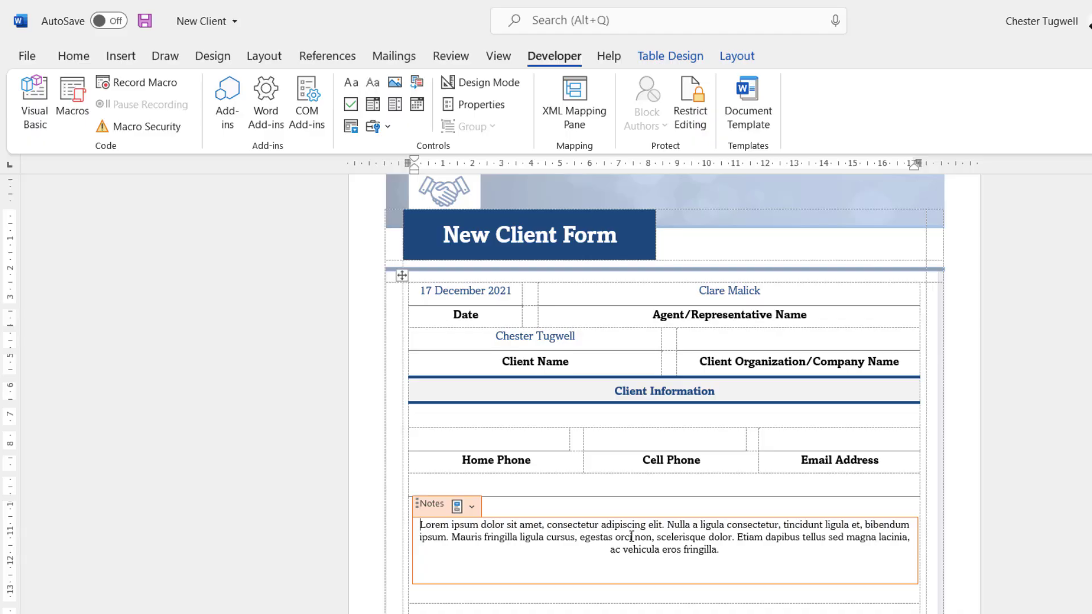
click(472, 506)
click(519, 418)
click(476, 103)
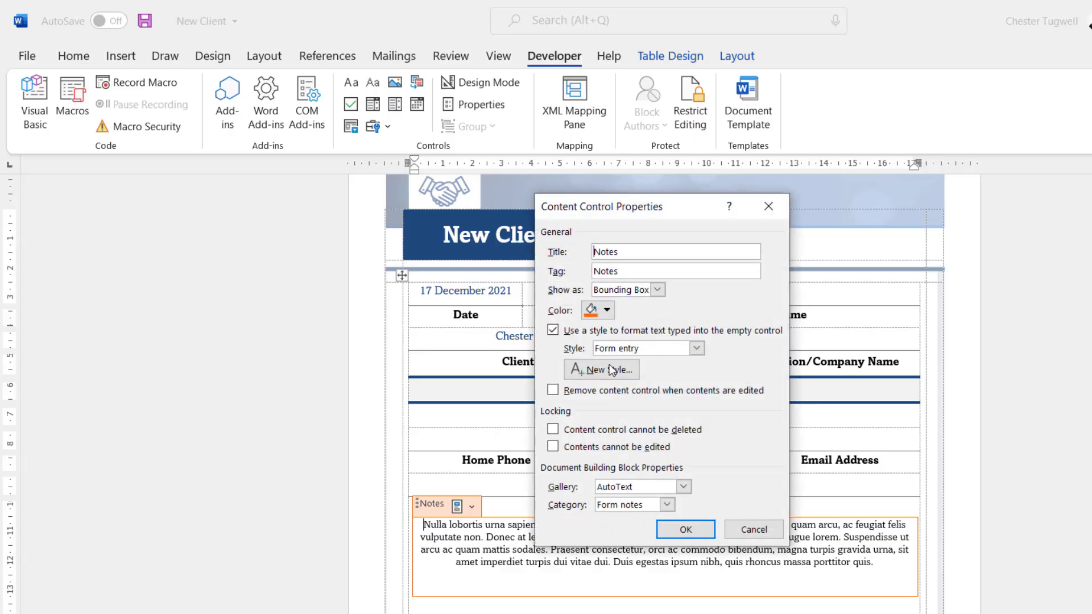
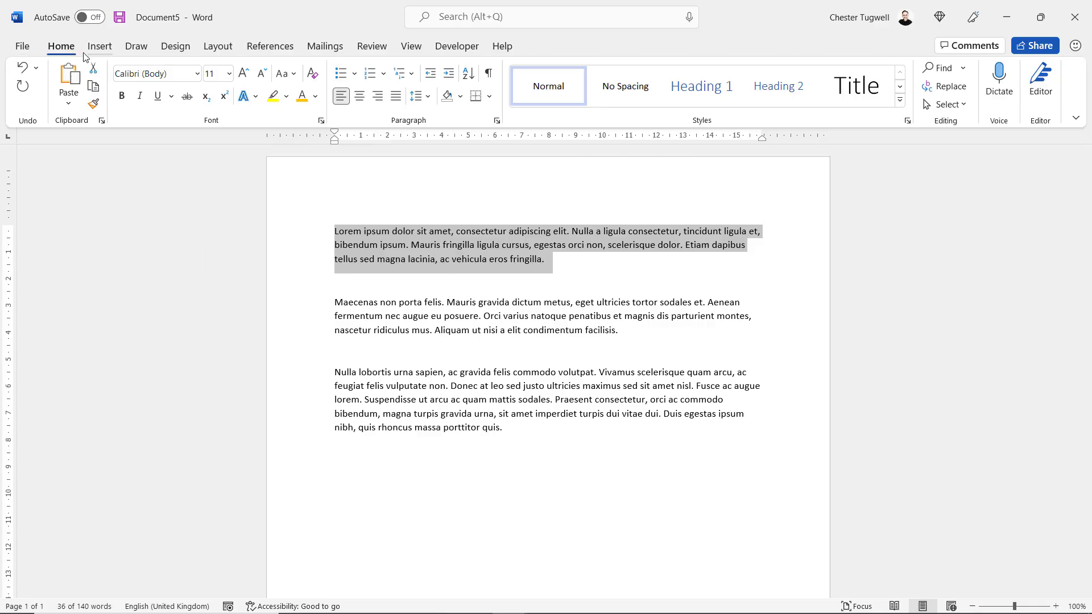
Show formatting marks and select only the first paragraph, ending at 'fringilla.'
click(490, 74)
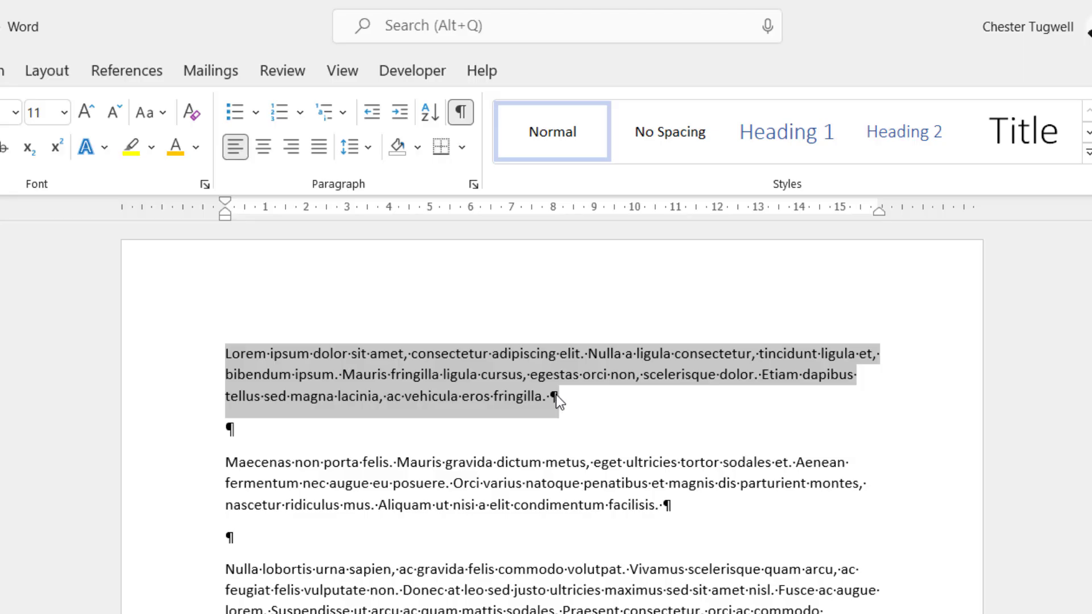
click(228, 428)
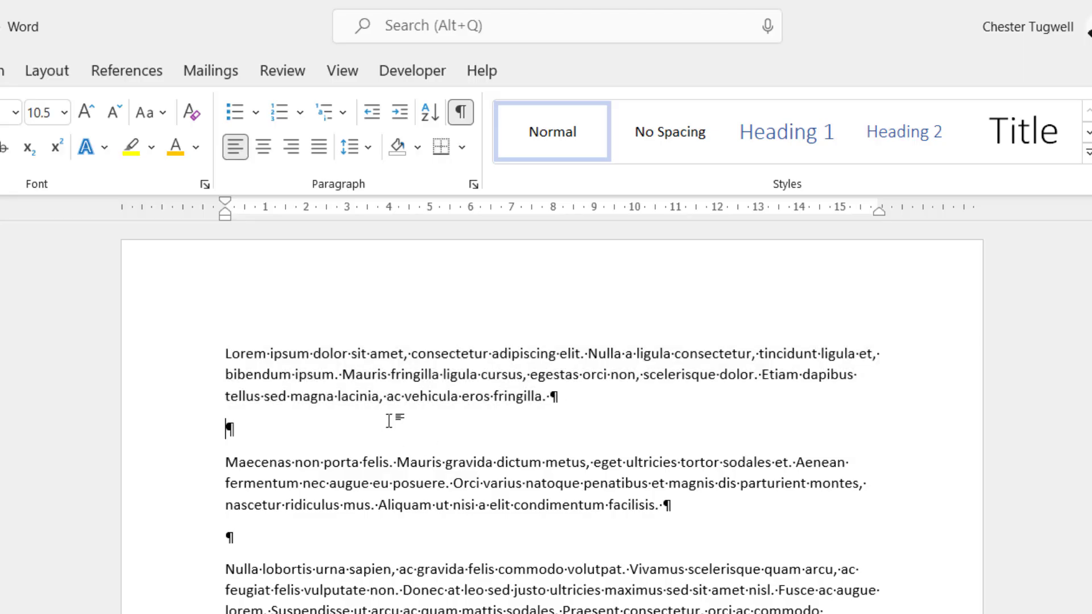
click(548, 397)
key(ctrl+shift+Up)
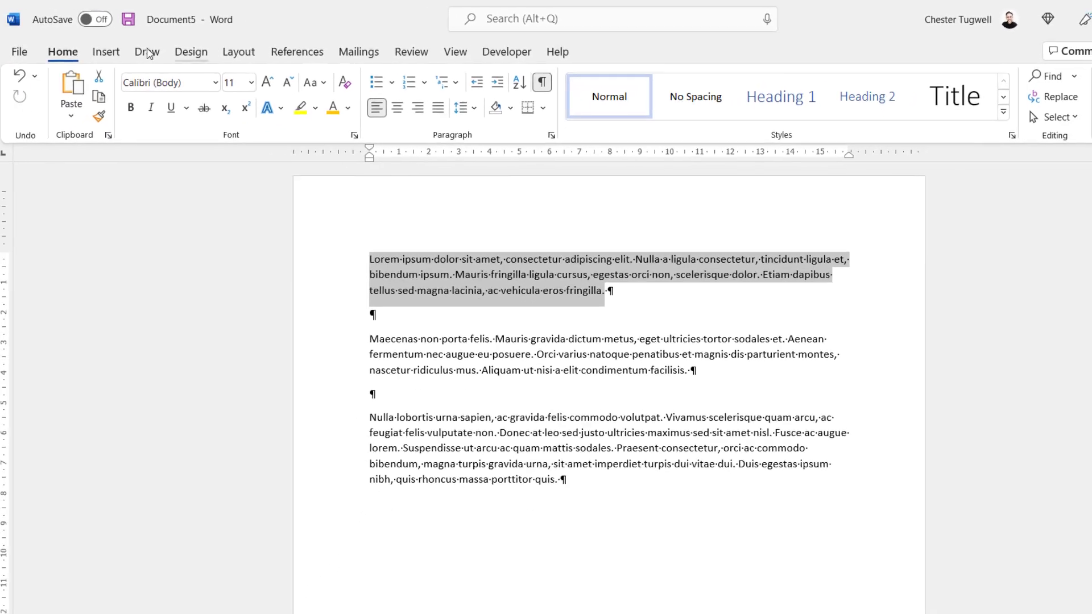
click(120, 53)
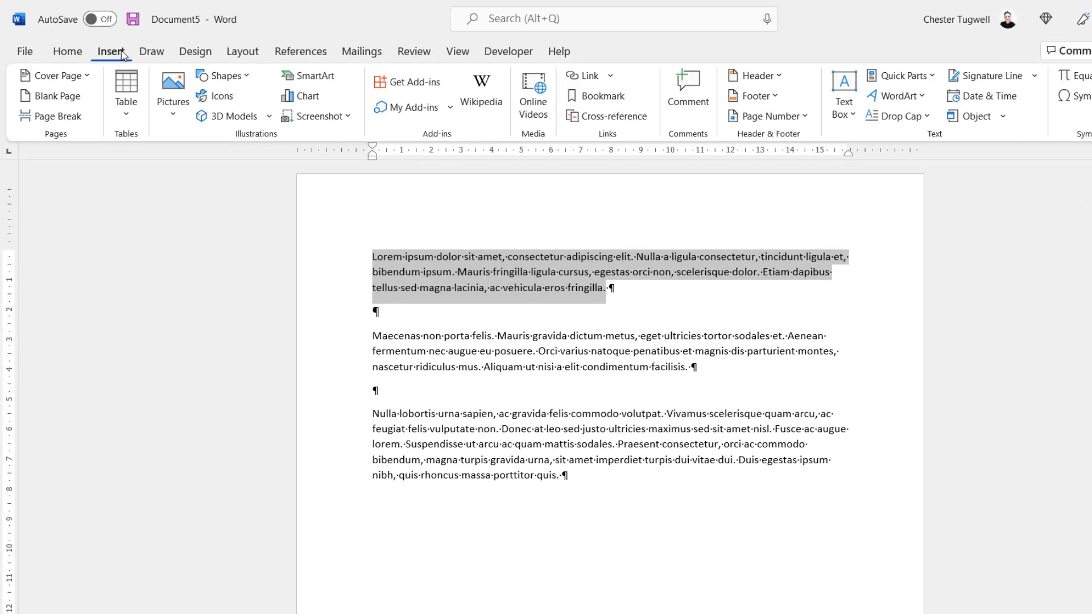
Save the selected paragraph as AutoText entry 'Part 4' in the Form notes category
click(914, 81)
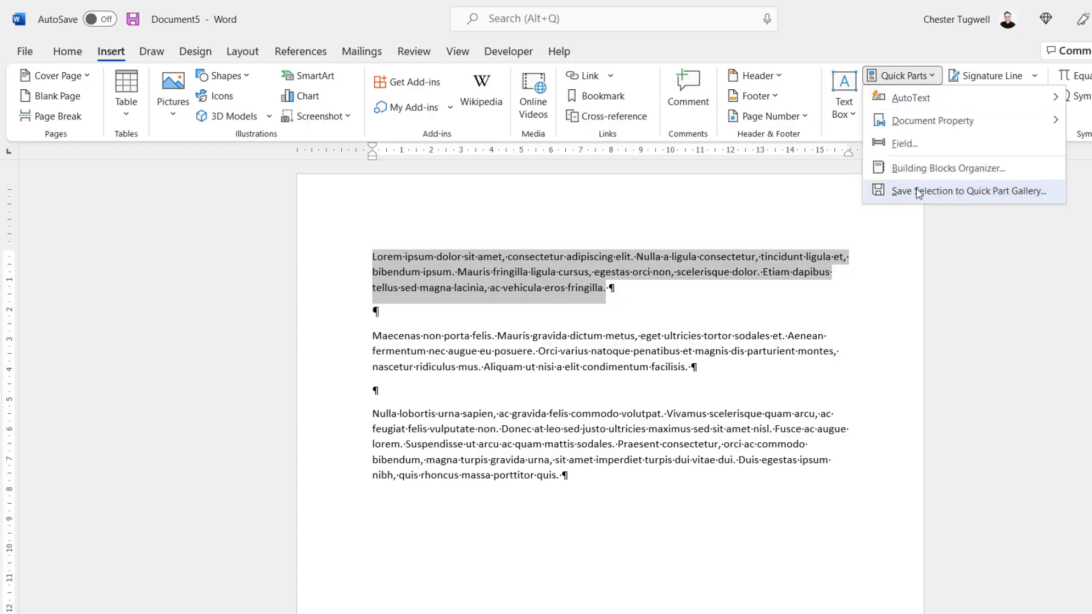
click(909, 191)
text(Part 1)
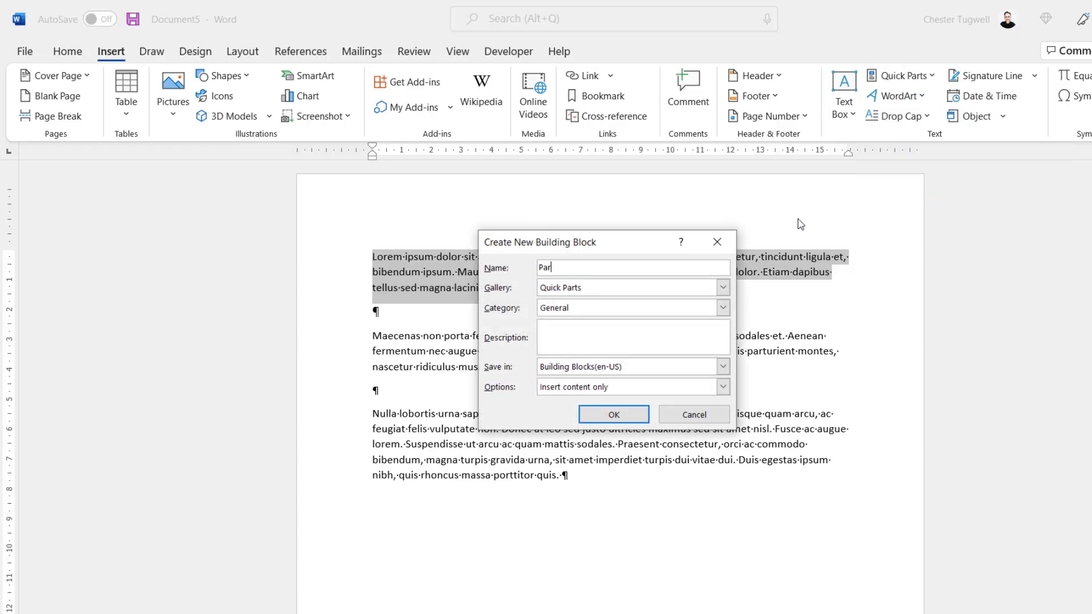
key(BackSpace)
text(4)
click(722, 288)
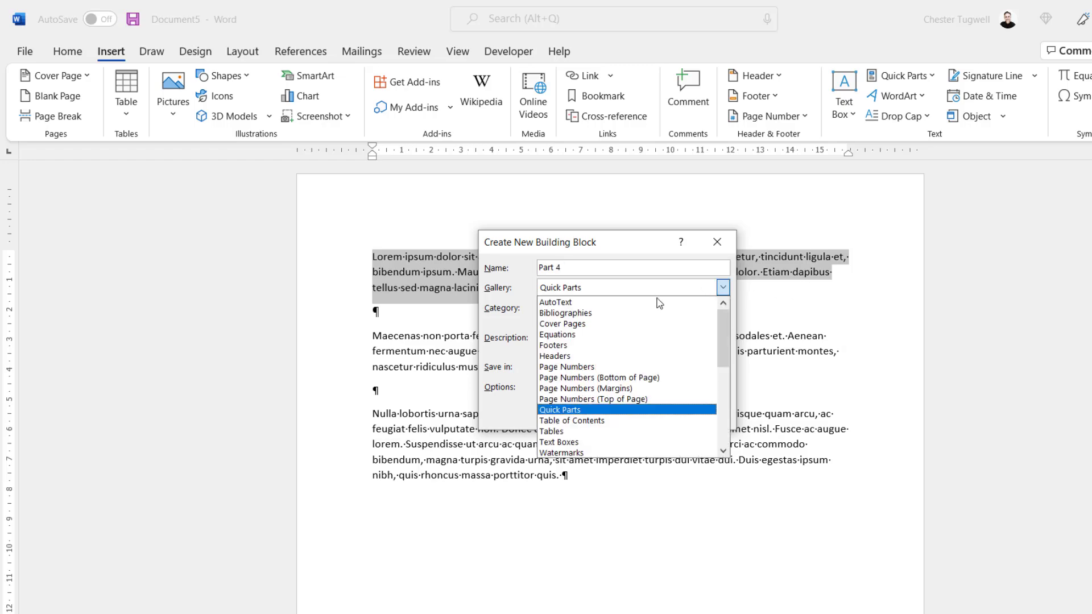
click(660, 300)
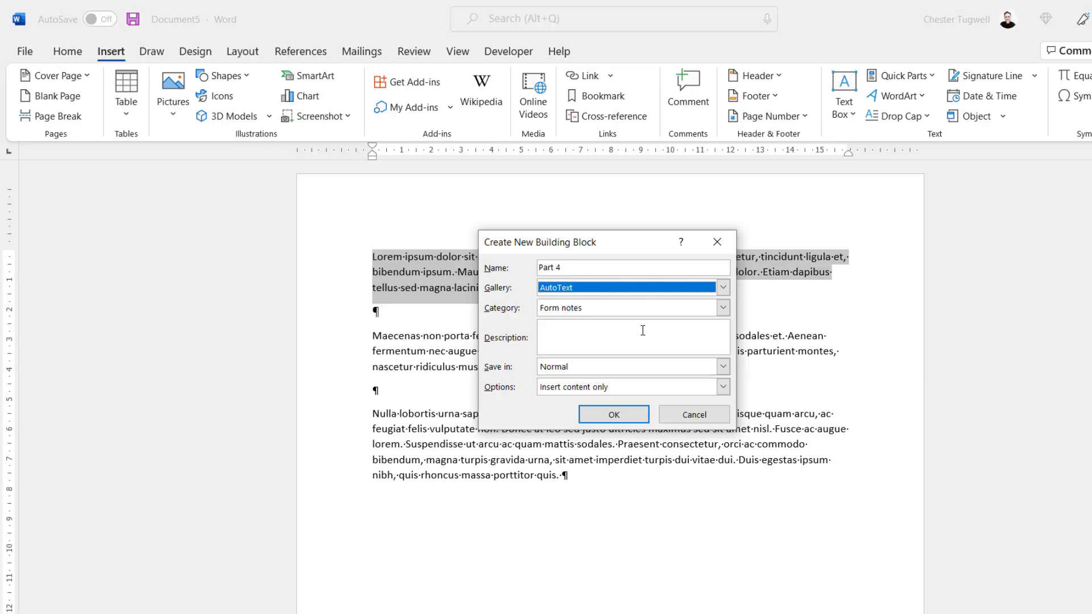
click(615, 415)
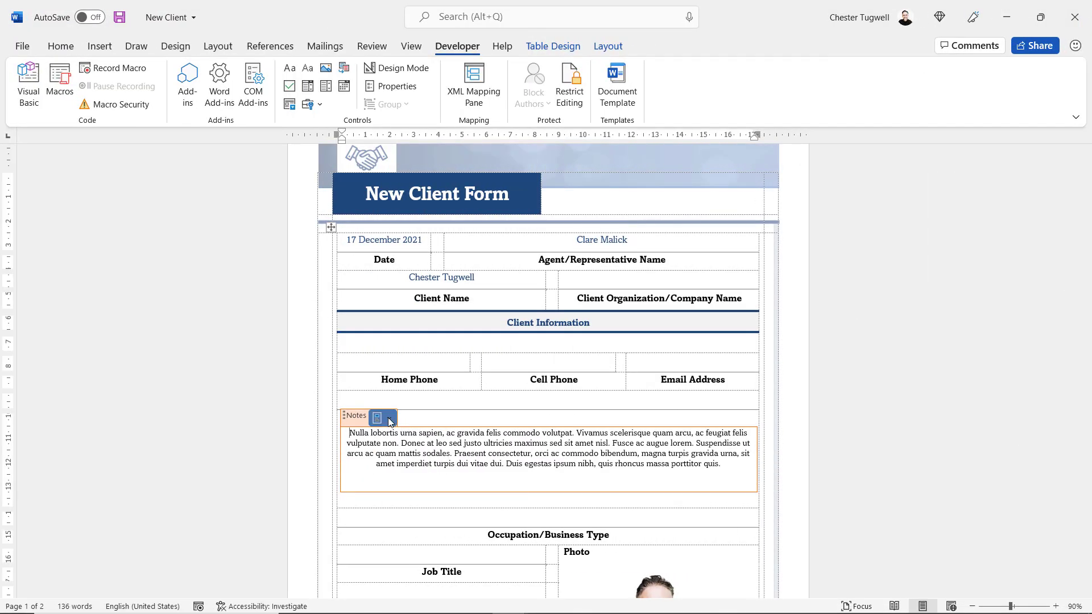
click(390, 422)
Restrict editing of the form to filling in forms only
scroll(663, 247, down, 2)
key(Escape)
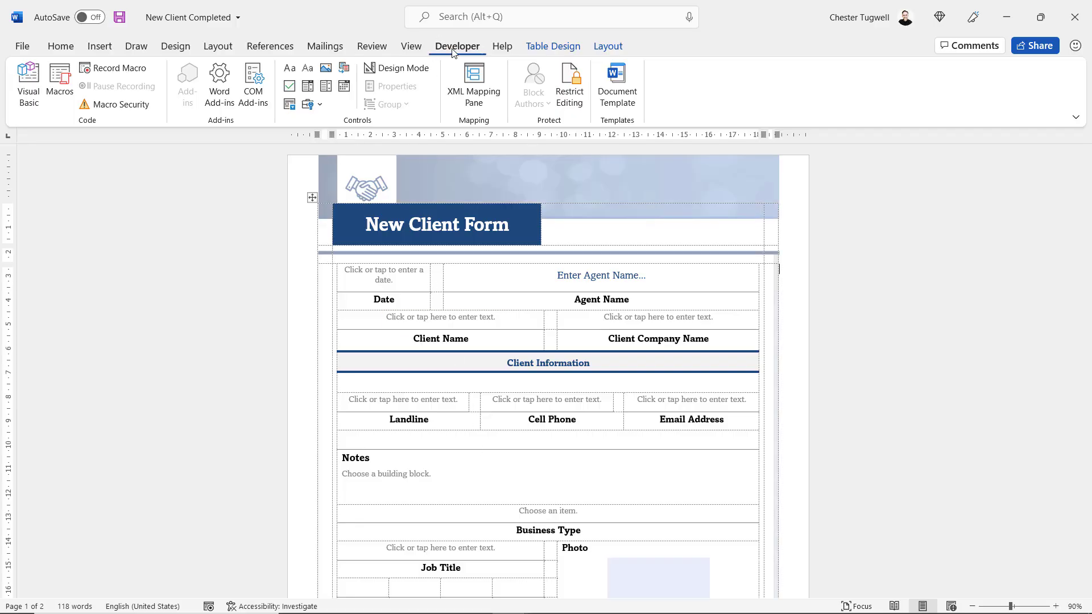
click(575, 100)
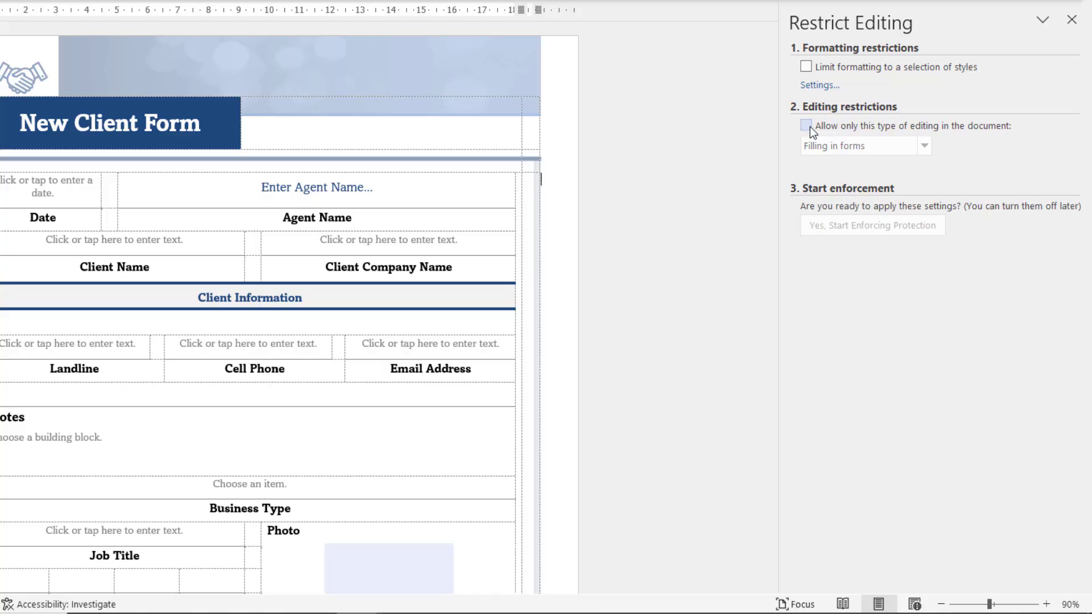
click(806, 126)
click(924, 146)
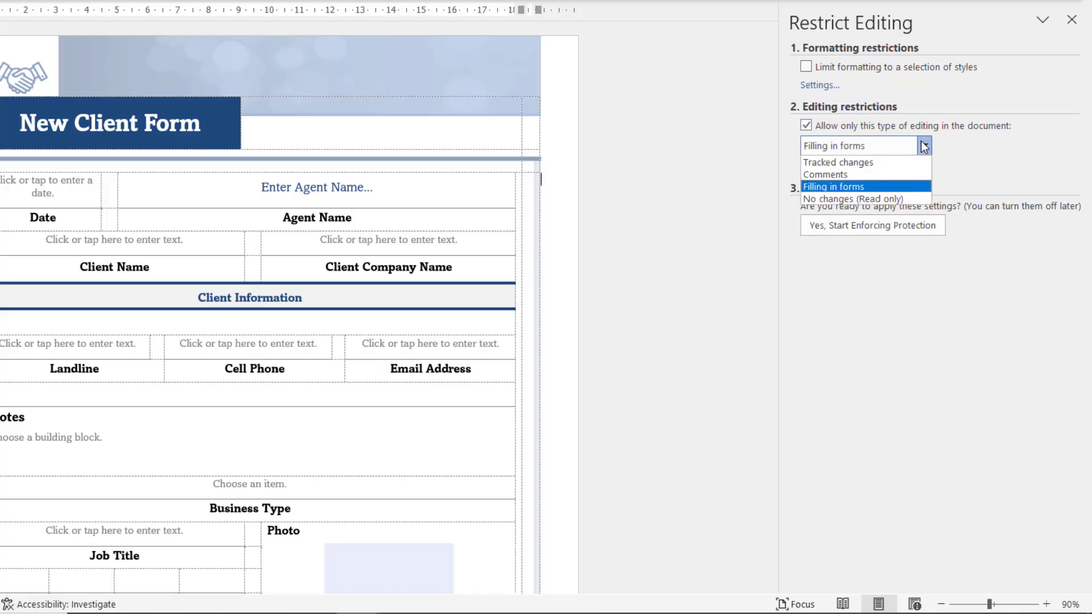
click(819, 186)
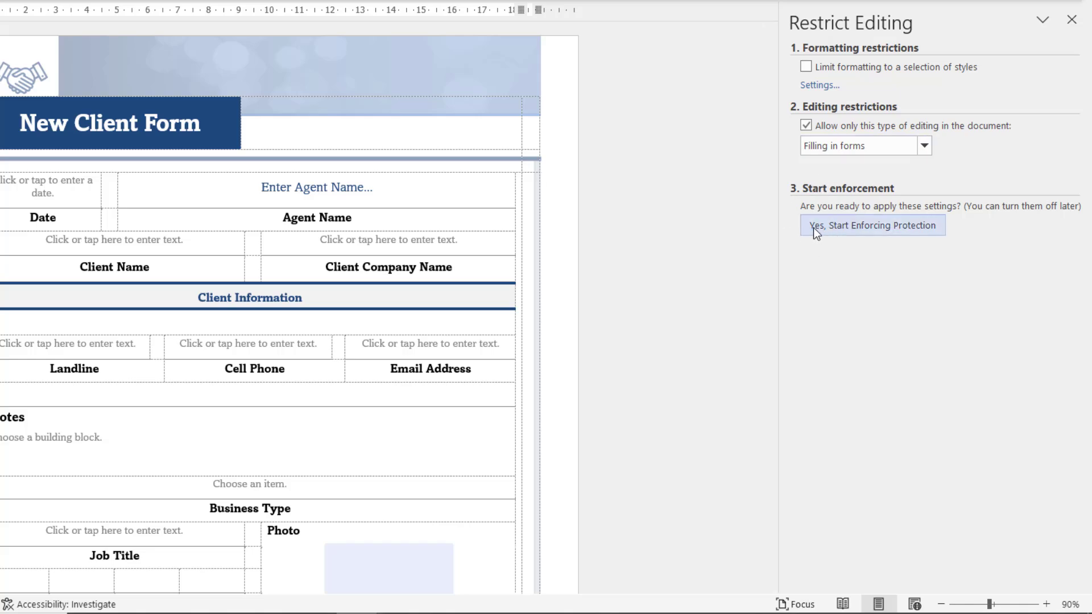
Start enforcing the protection with a password, entered and confirmed
click(884, 225)
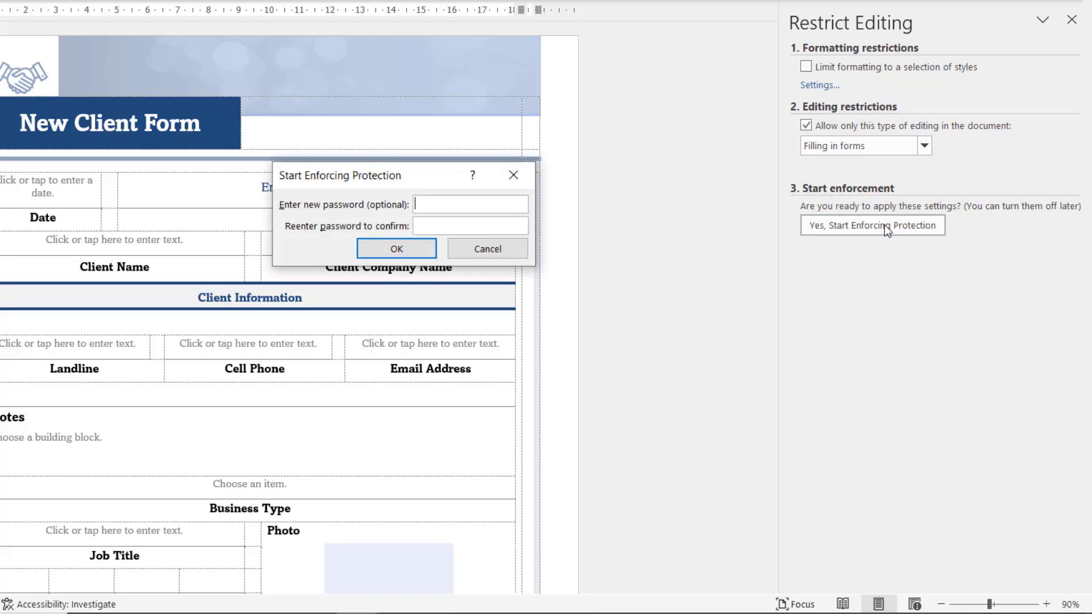
click(450, 229)
click(430, 250)
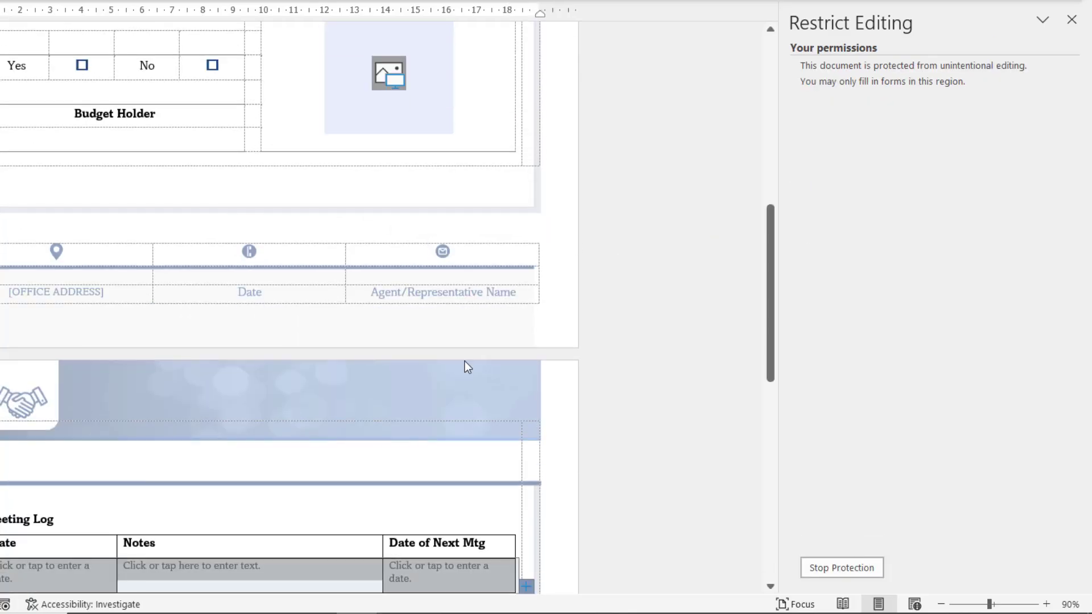
Pick 12 December 2021 in the form's Date field
scroll(467, 364, up, 5)
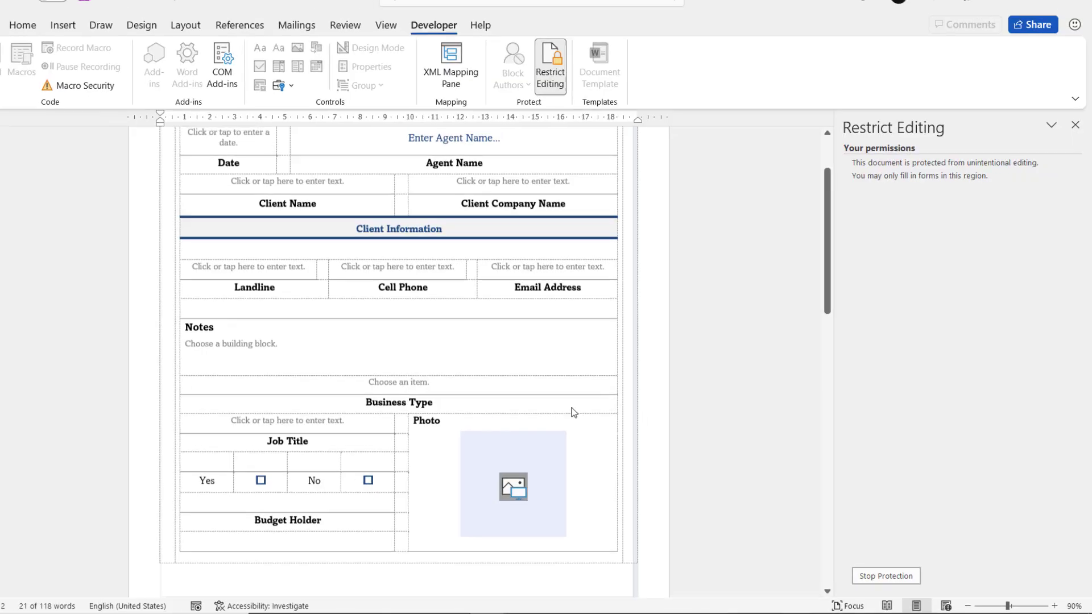
scroll(440, 291, up, 3)
key(Tab)
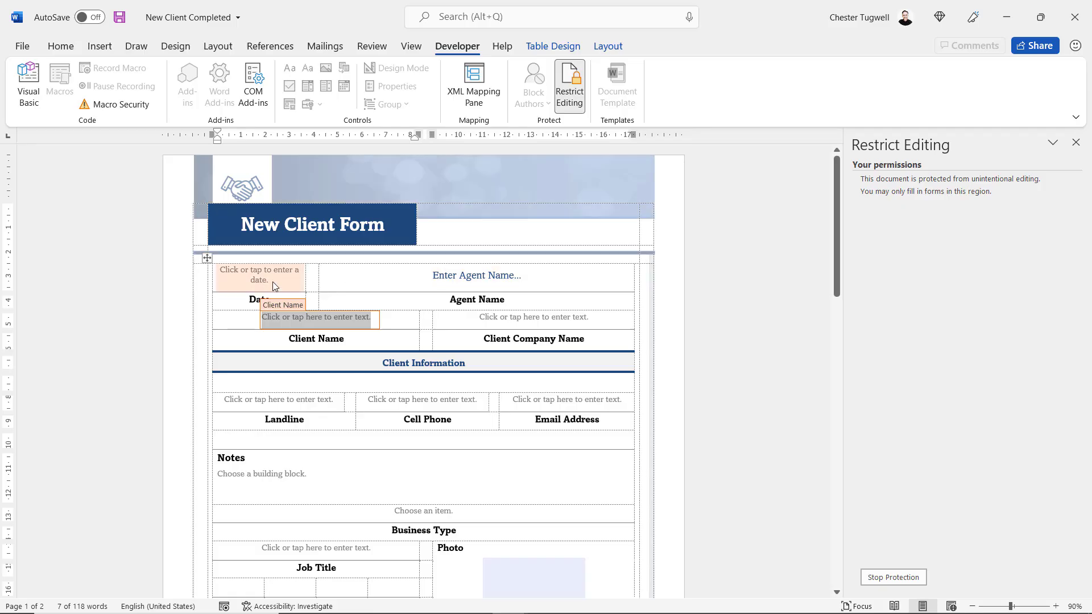
click(272, 278)
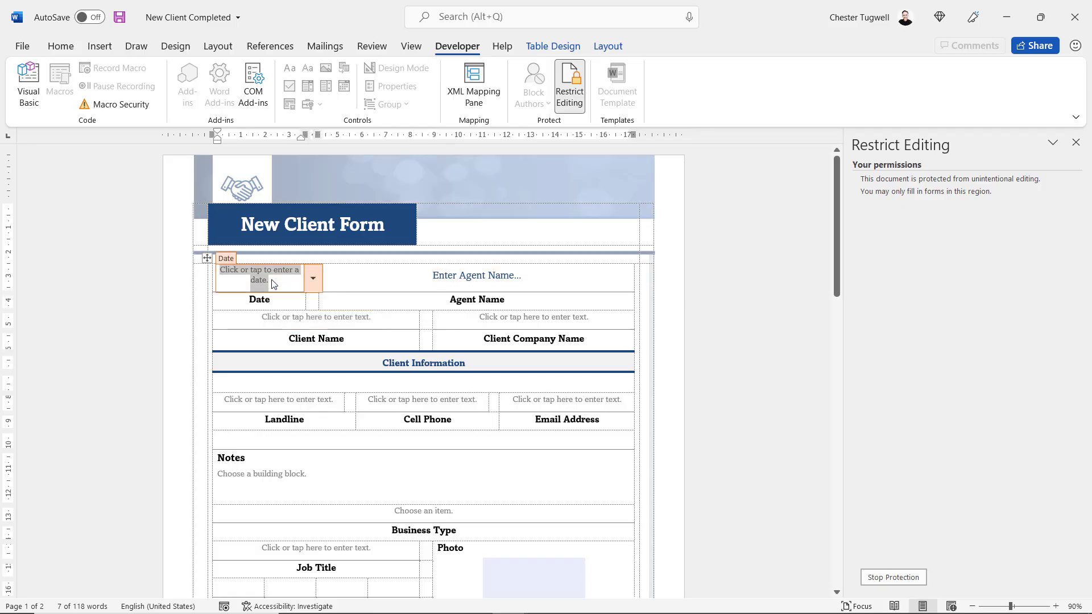
click(311, 279)
click(308, 340)
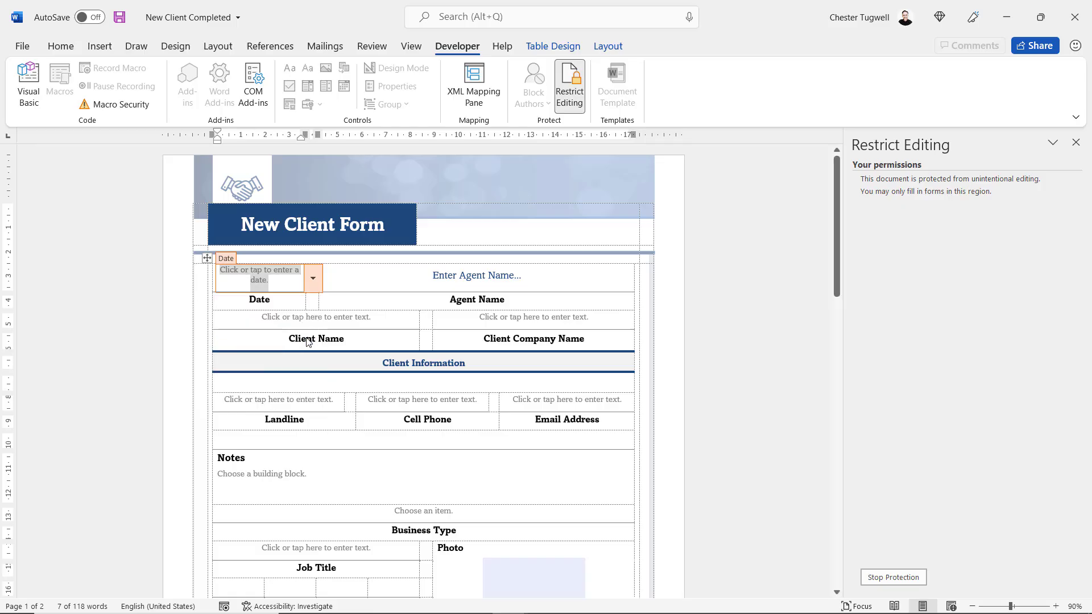
Choose the second agent name and enter the client's full name
click(484, 272)
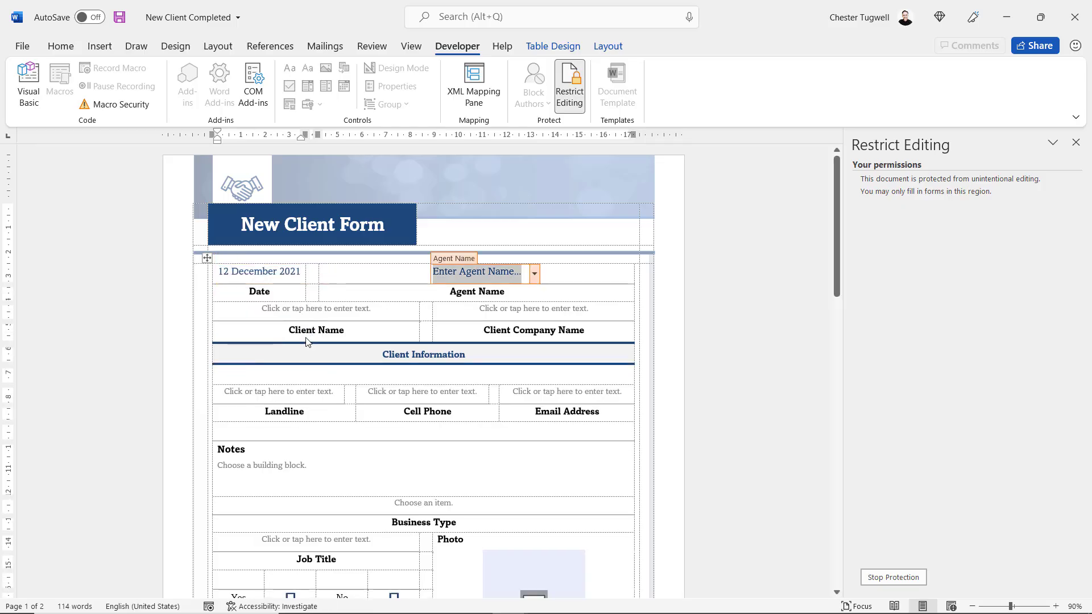
click(536, 273)
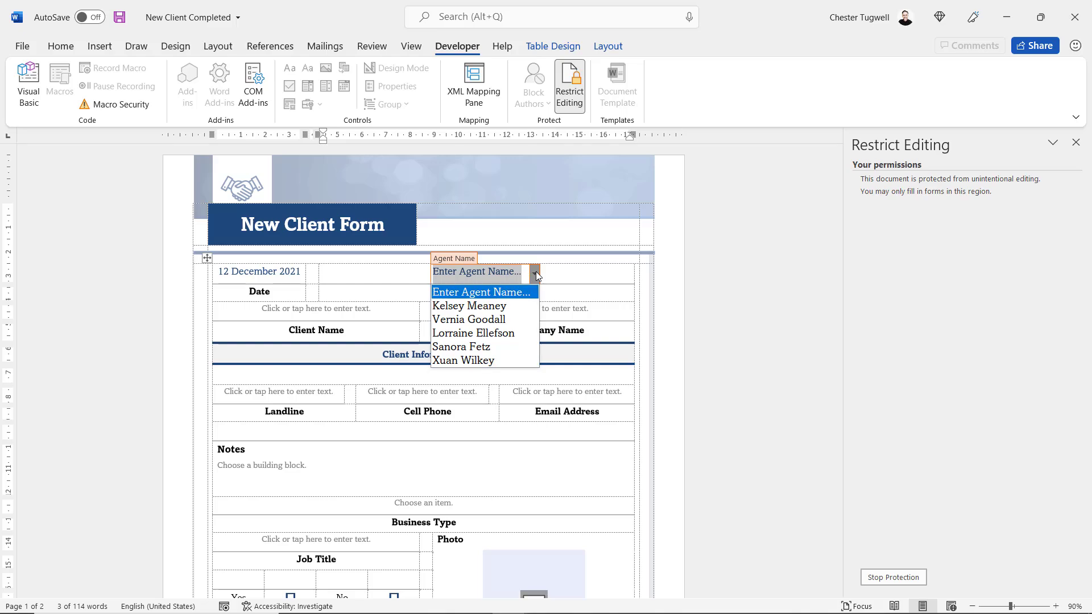
click(494, 313)
key(Tab)
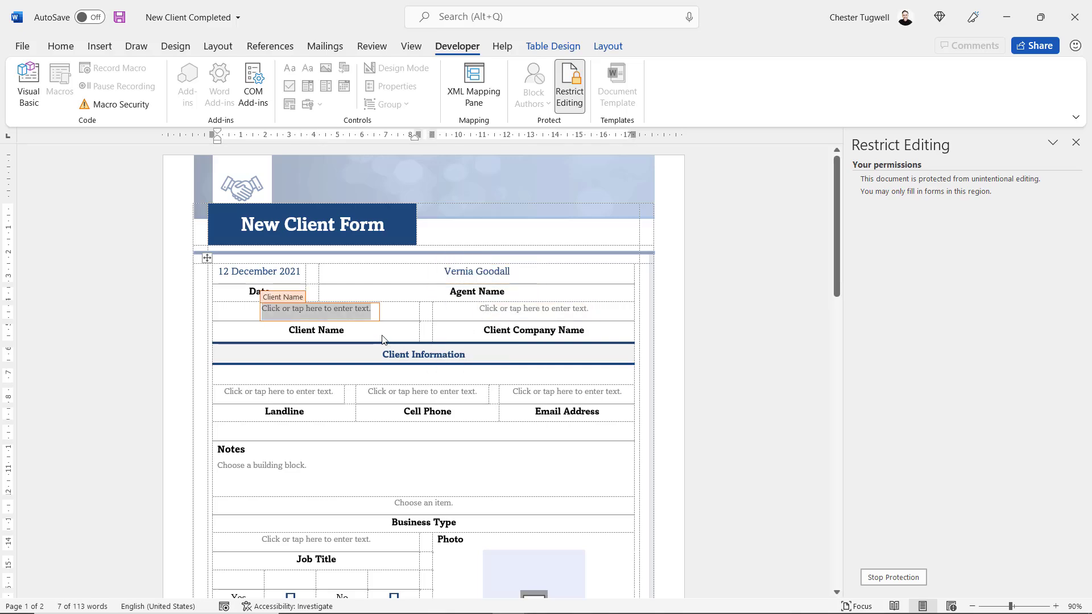
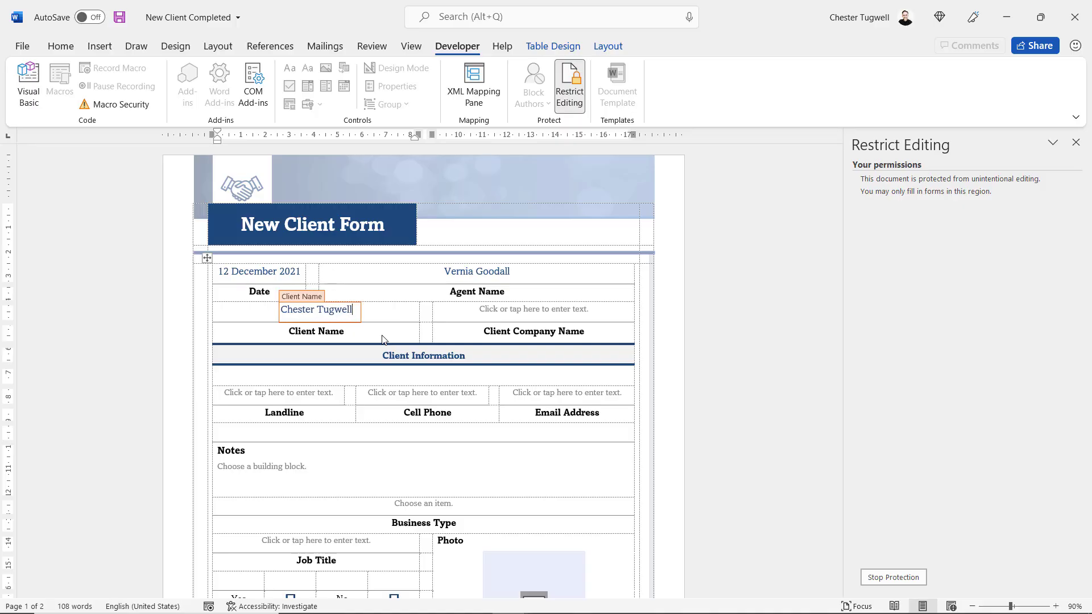
Select the Notes field and tick the Yes checkbox
click(290, 475)
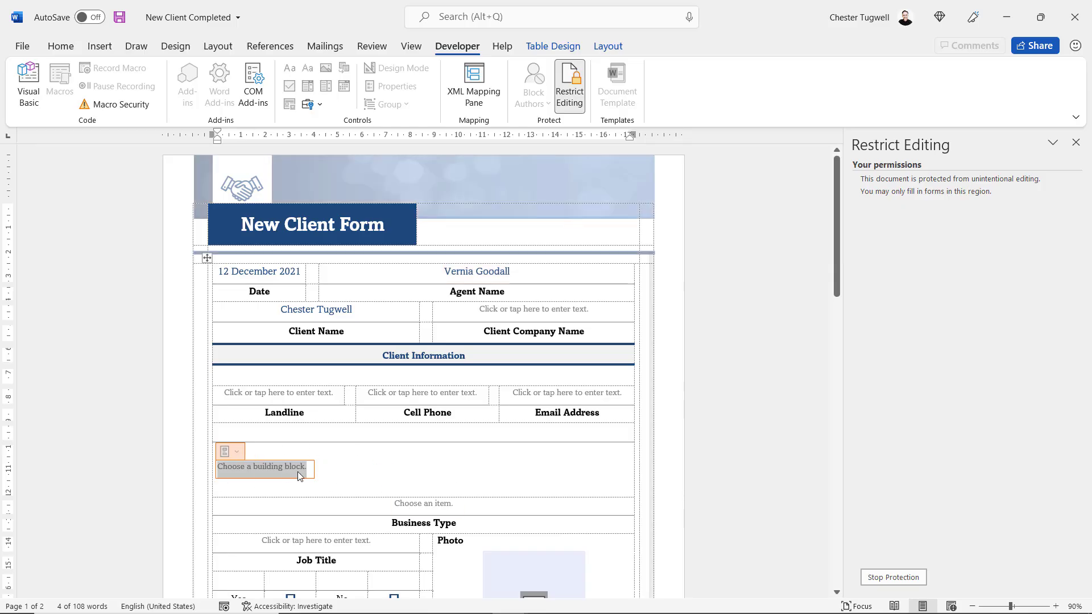
scroll(510, 446, down, 3)
scroll(510, 447, down, 3)
click(290, 415)
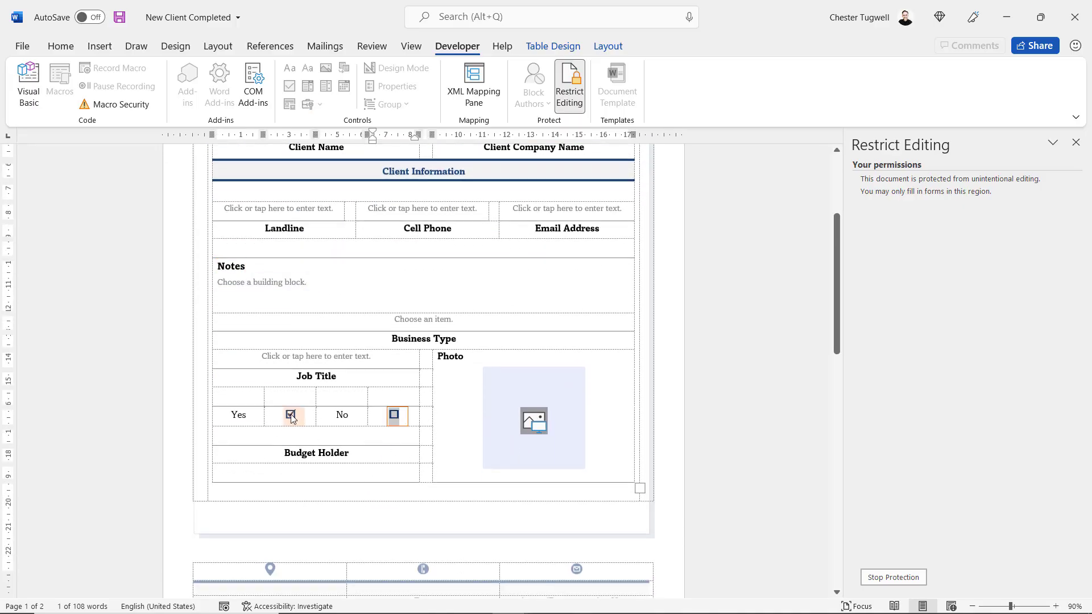
key(Tab)
scroll(355, 486, down, 10)
scroll(355, 486, down, 4)
Fill the Meeting Log row with 02/12/2021, 'Some notes' and next meeting 15/12/2021
click(256, 455)
click(319, 454)
click(273, 514)
click(345, 456)
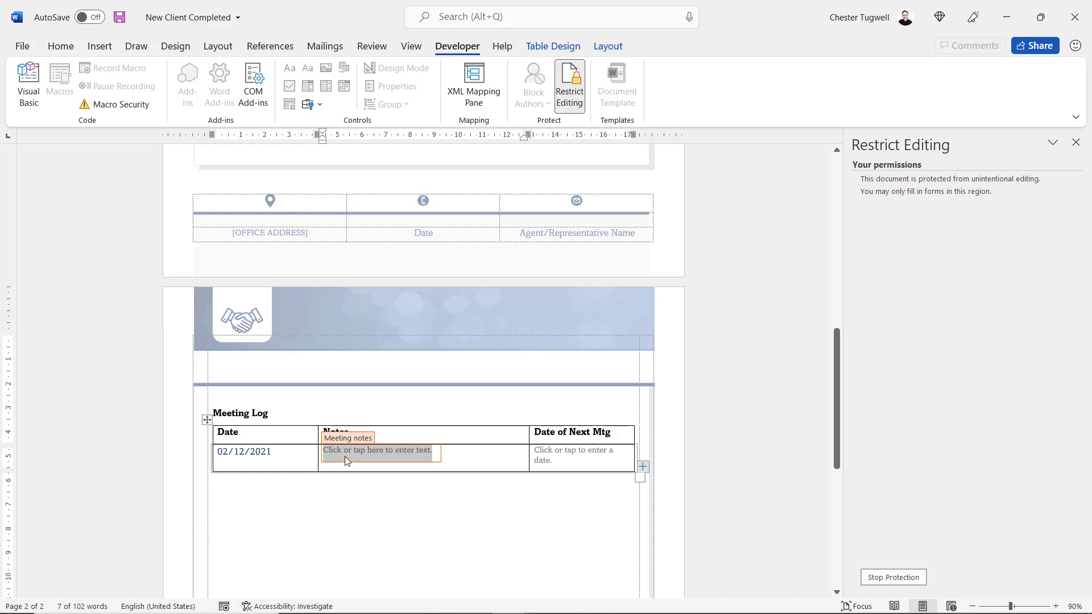
text(Some notes)
click(635, 453)
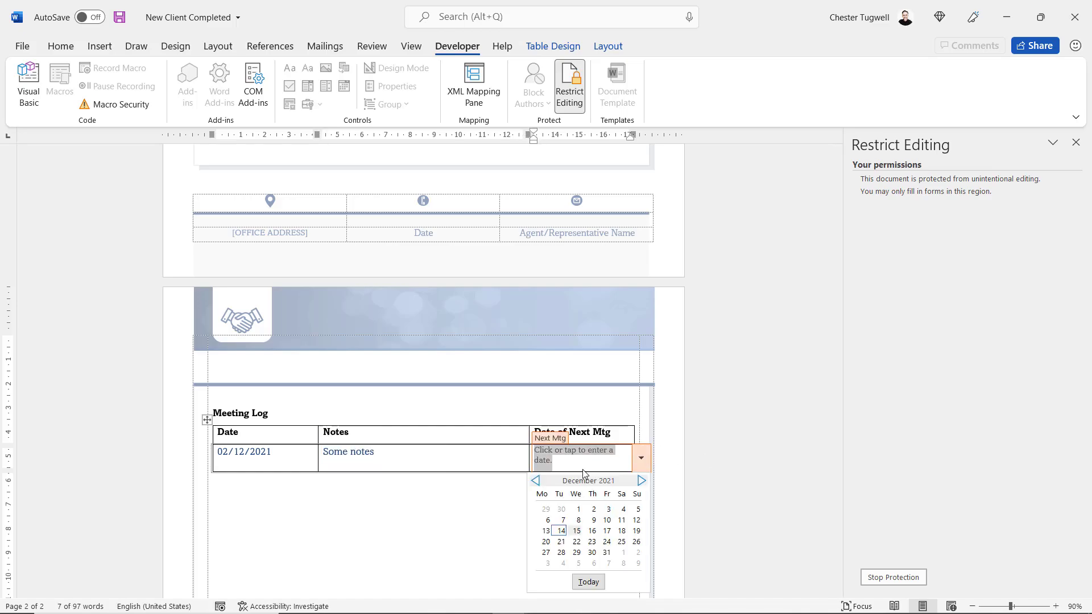
click(635, 453)
click(583, 535)
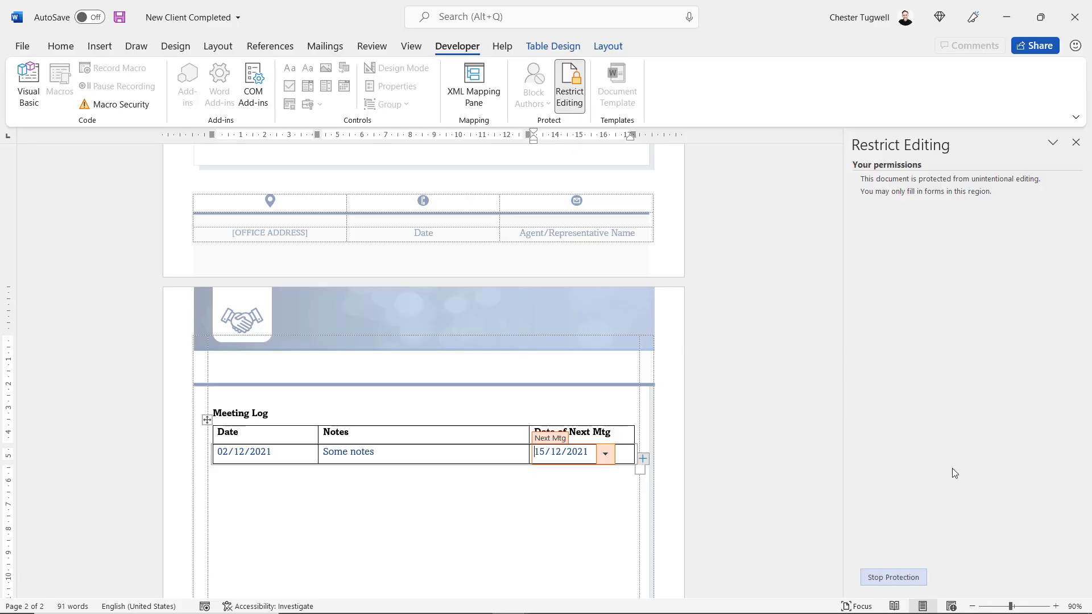
Stop the form's protection by entering the password
click(898, 578)
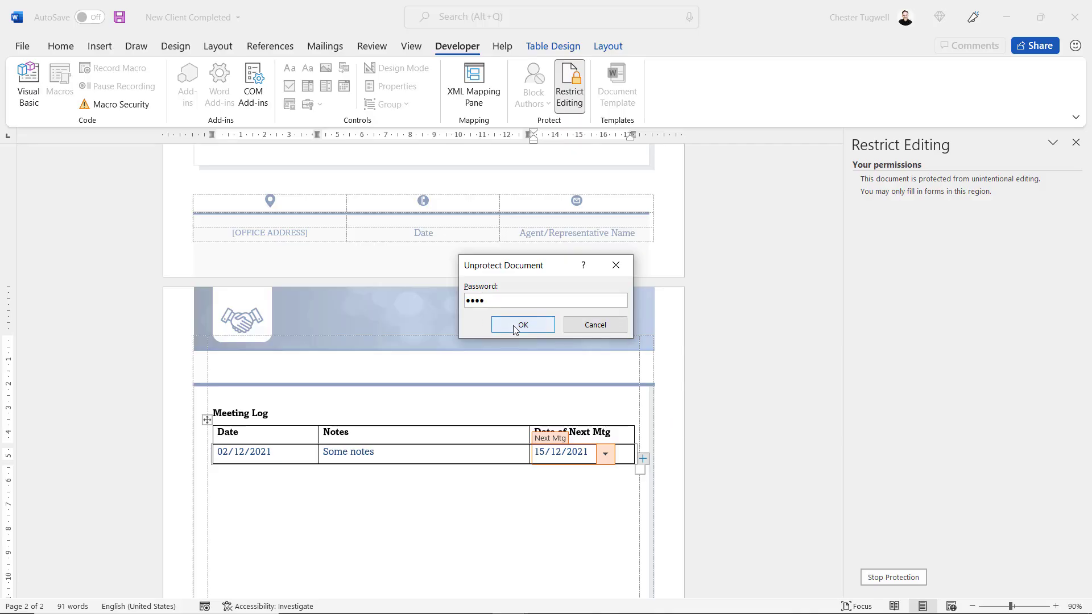
click(513, 326)
scroll(512, 329, up, 10)
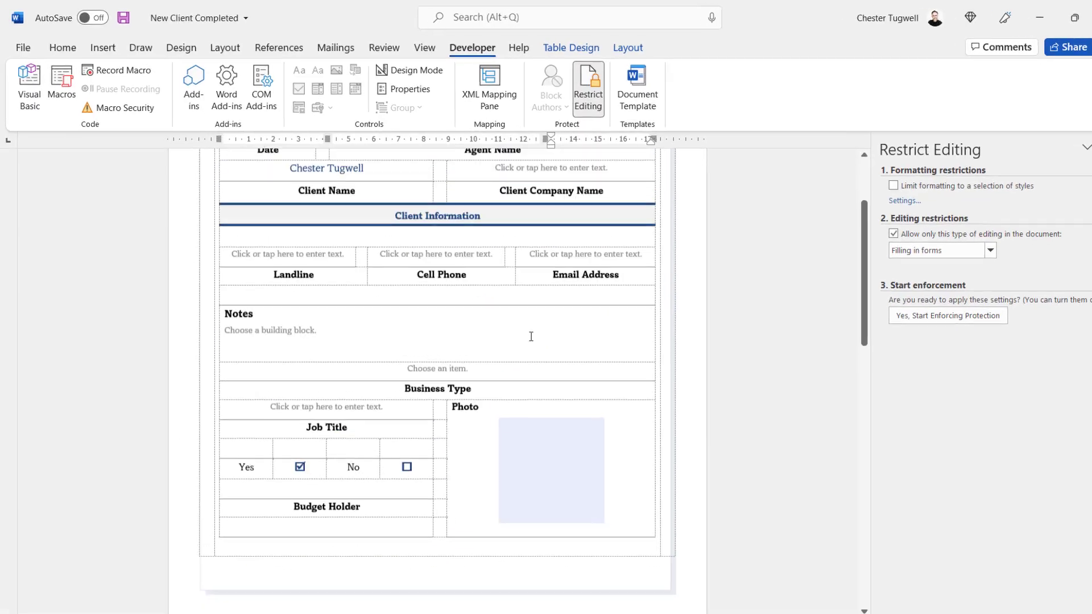
scroll(532, 336, up, 3)
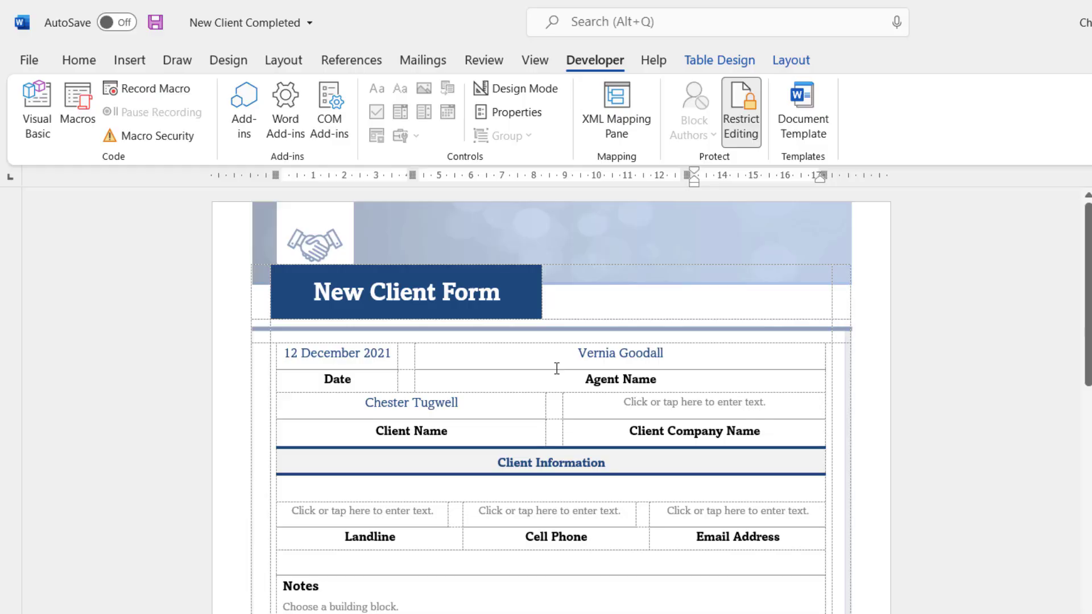
Set the Client Name control to be removed when its contents are edited
click(445, 403)
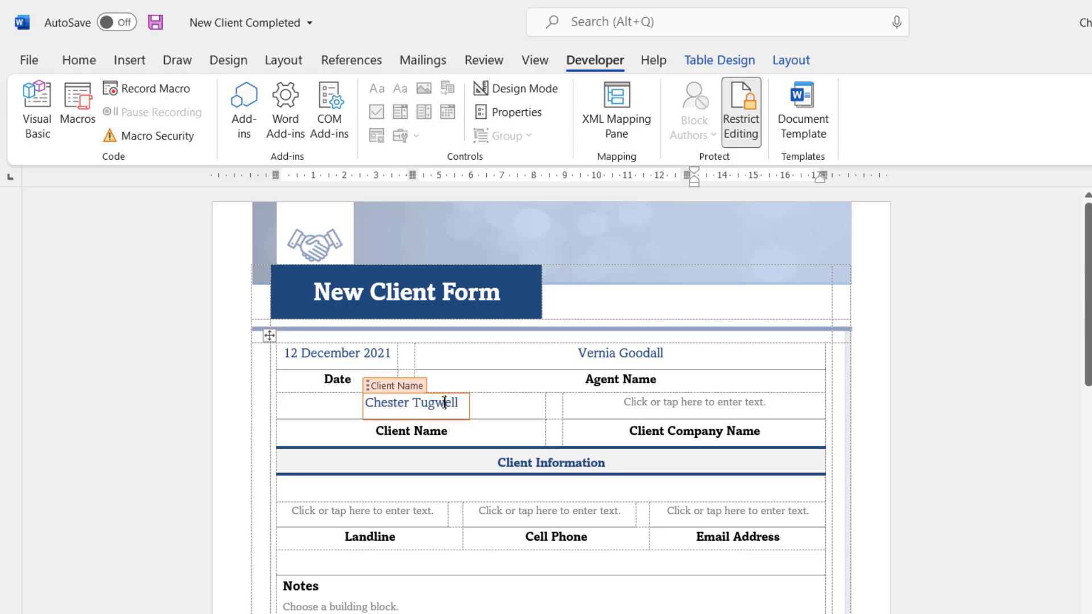
click(518, 114)
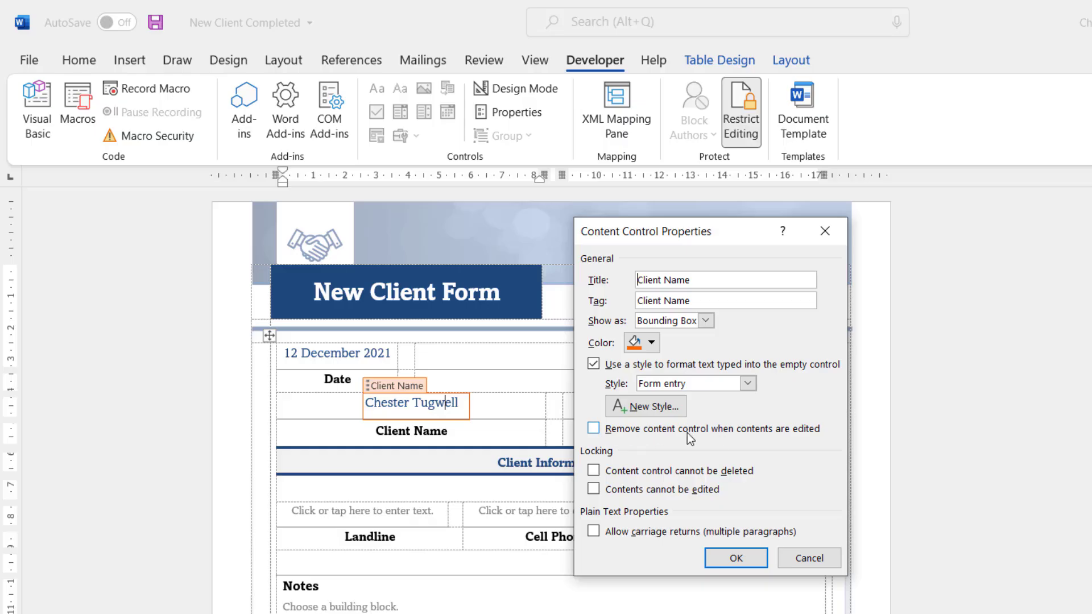
click(596, 431)
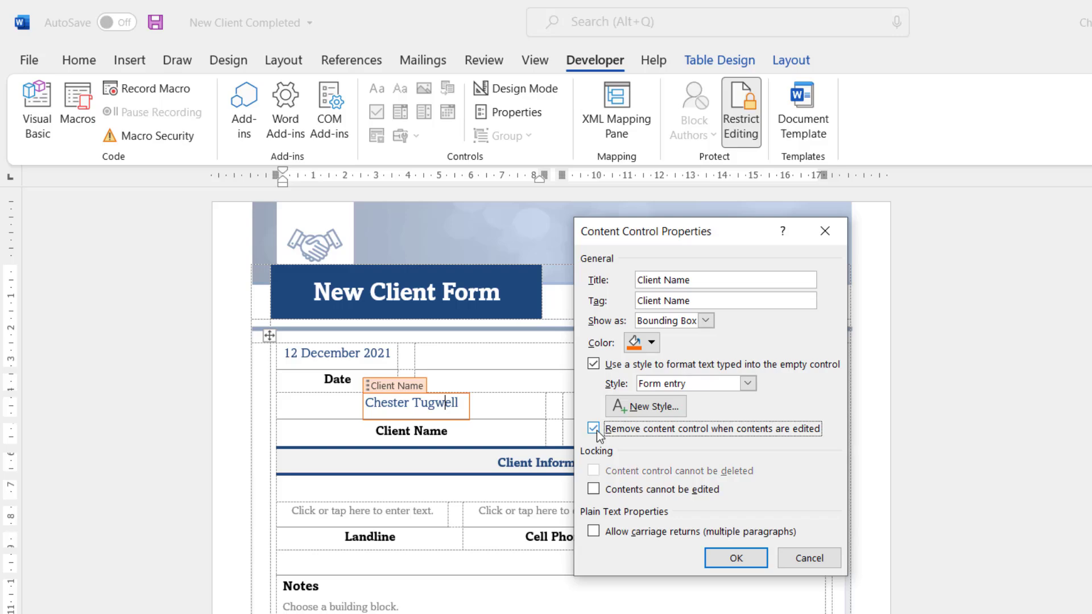
click(718, 559)
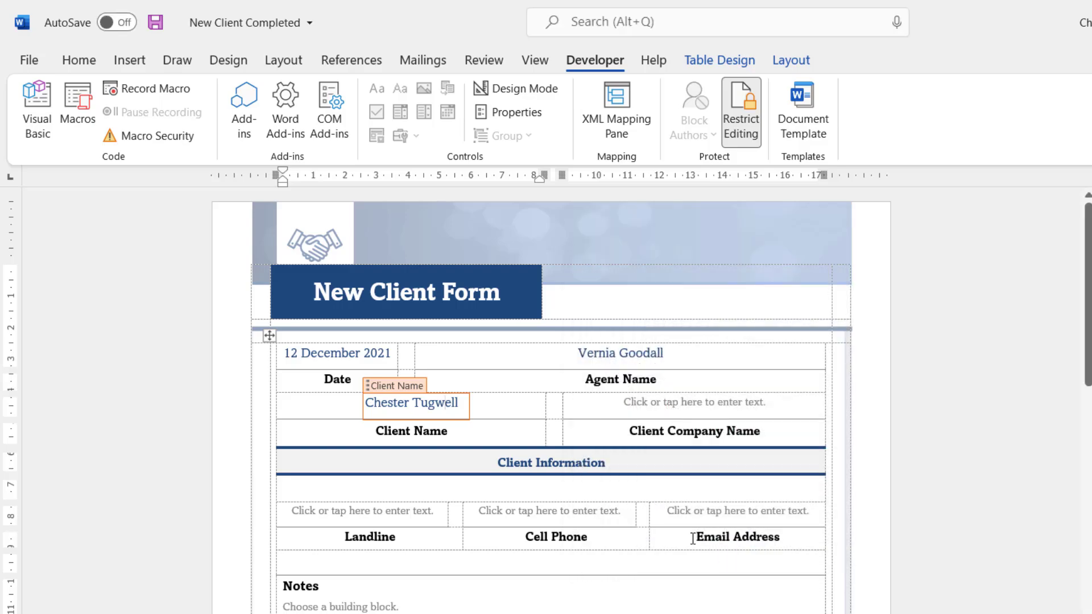
Replace the Client Name text with a different client's full name, removing the control
drag(464, 405, 366, 402)
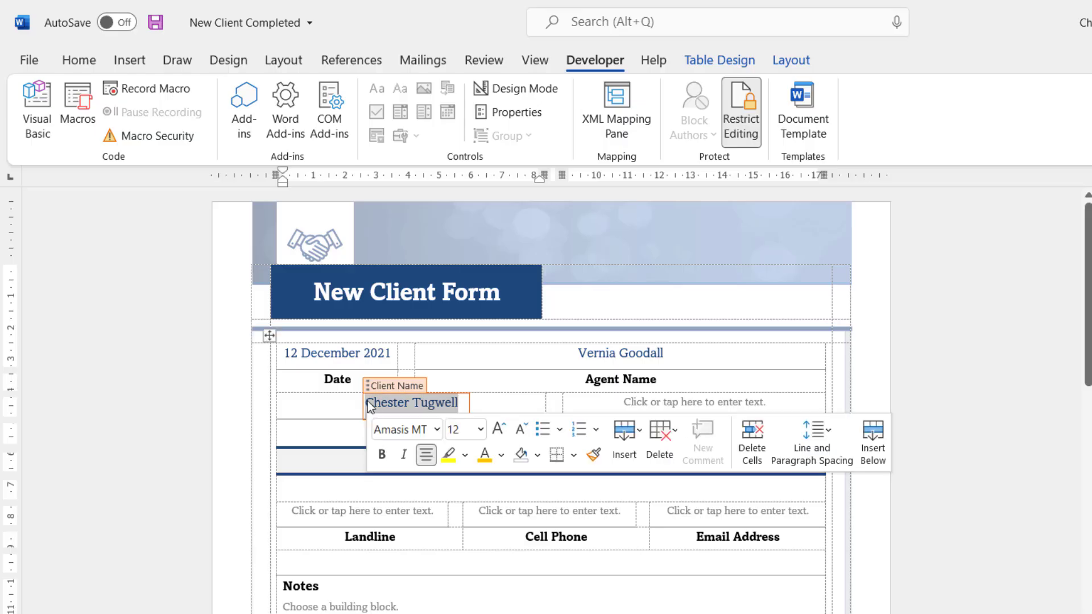
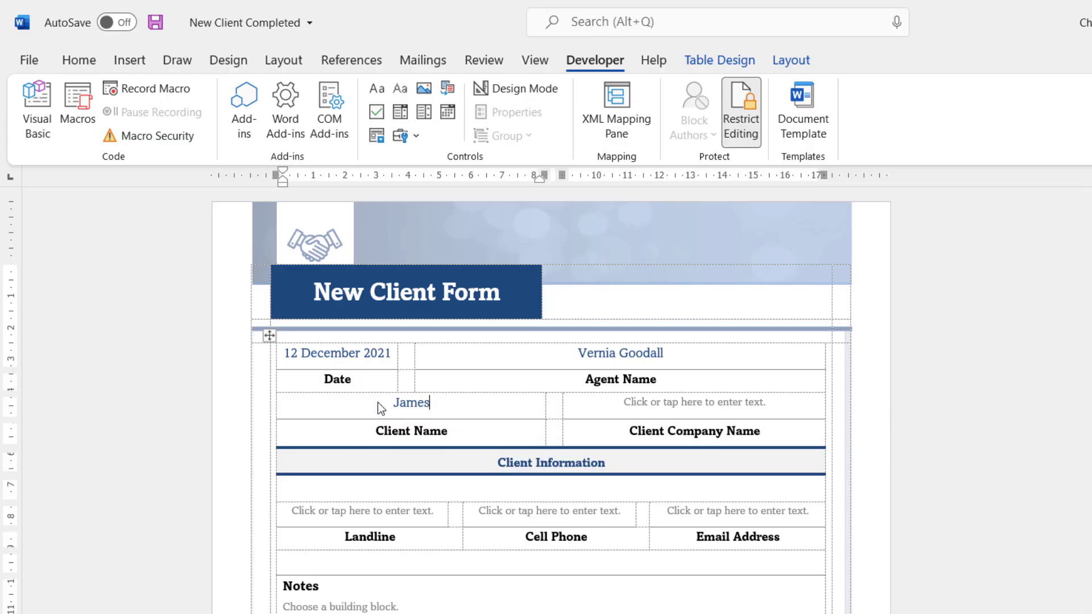
click(680, 362)
Review the Agent Name control's properties and close them unchanged
click(680, 362)
click(490, 114)
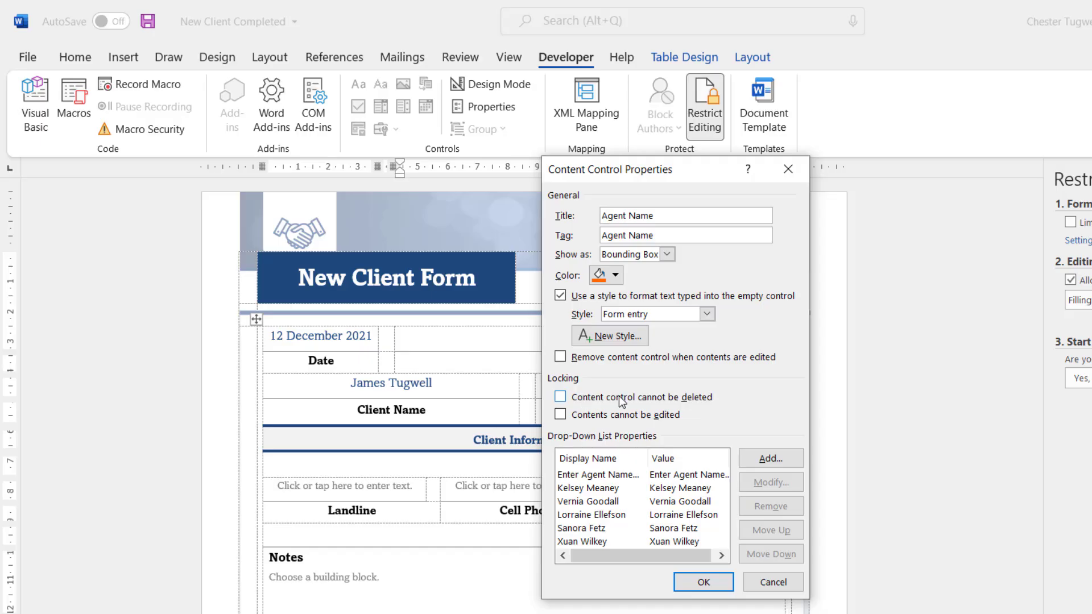
click(773, 581)
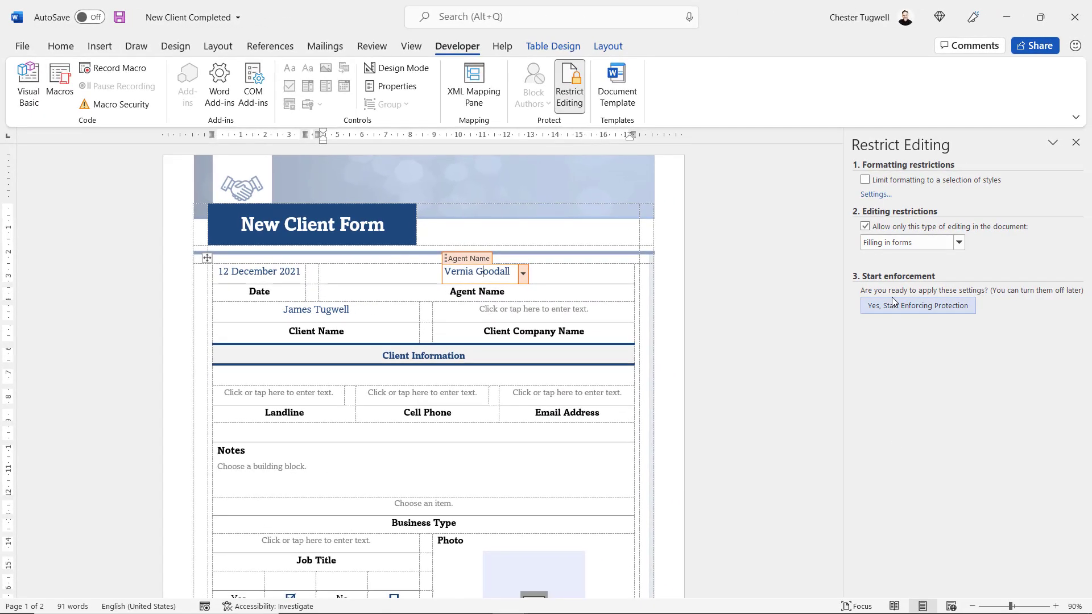
Enforce form-filling protection with no password and test tabbing between fields
click(906, 306)
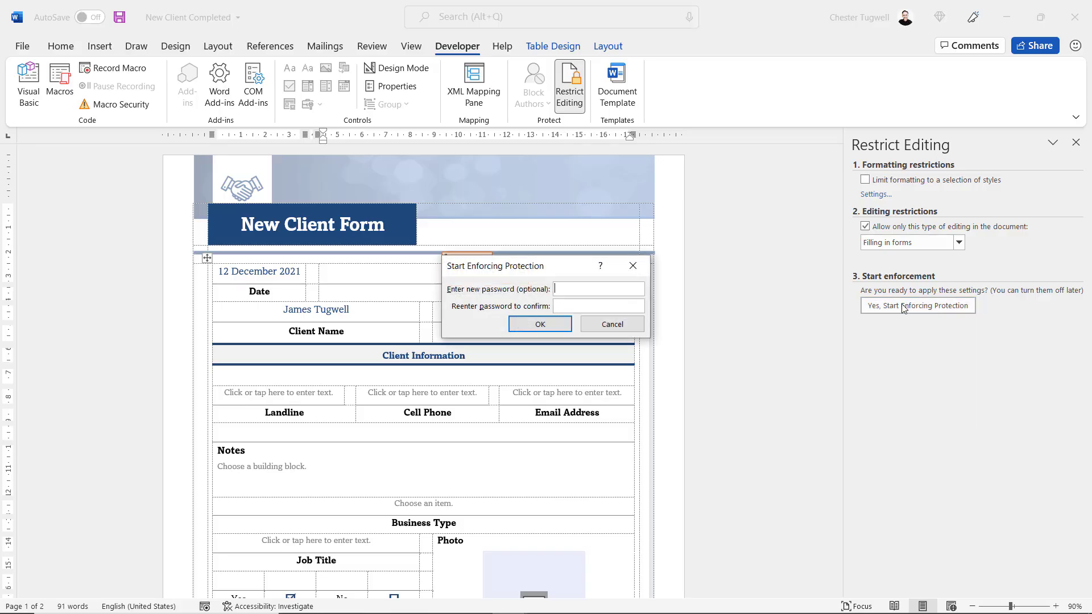
click(529, 328)
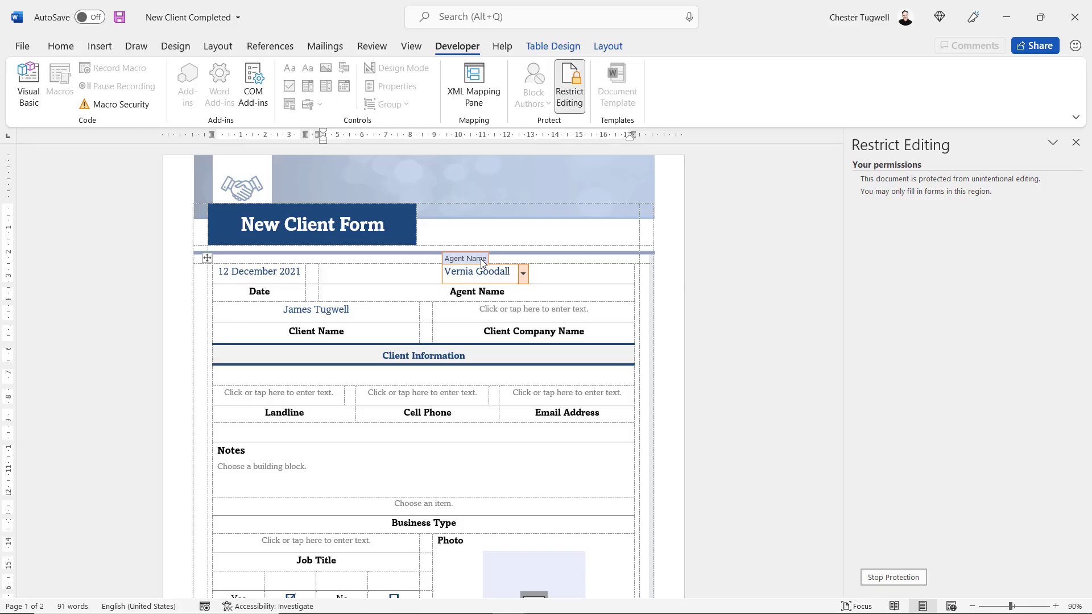
key(Tab)
click(477, 265)
key(Tab)
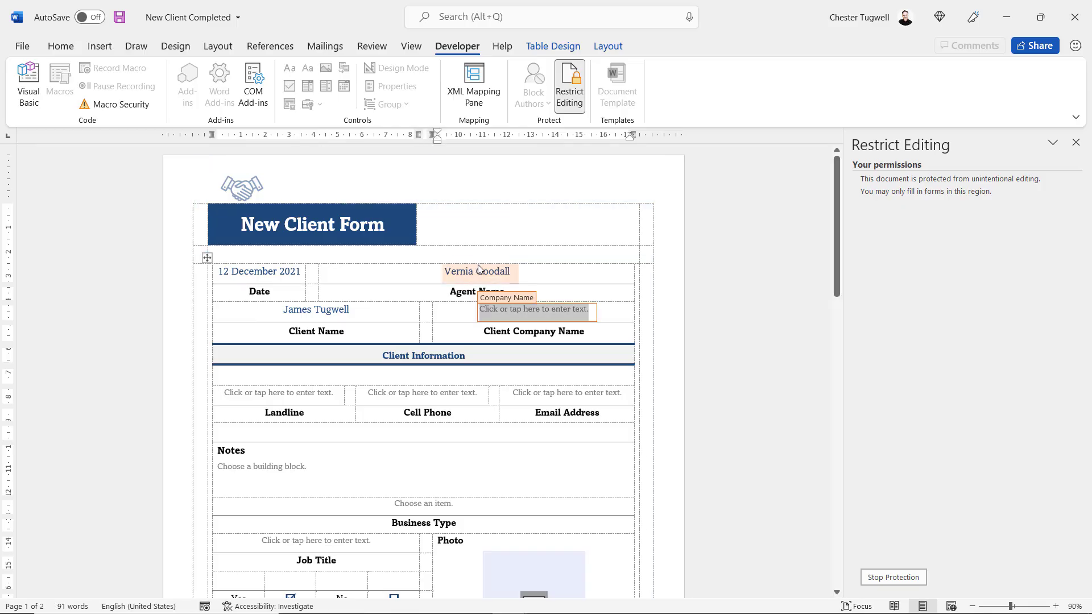
click(460, 260)
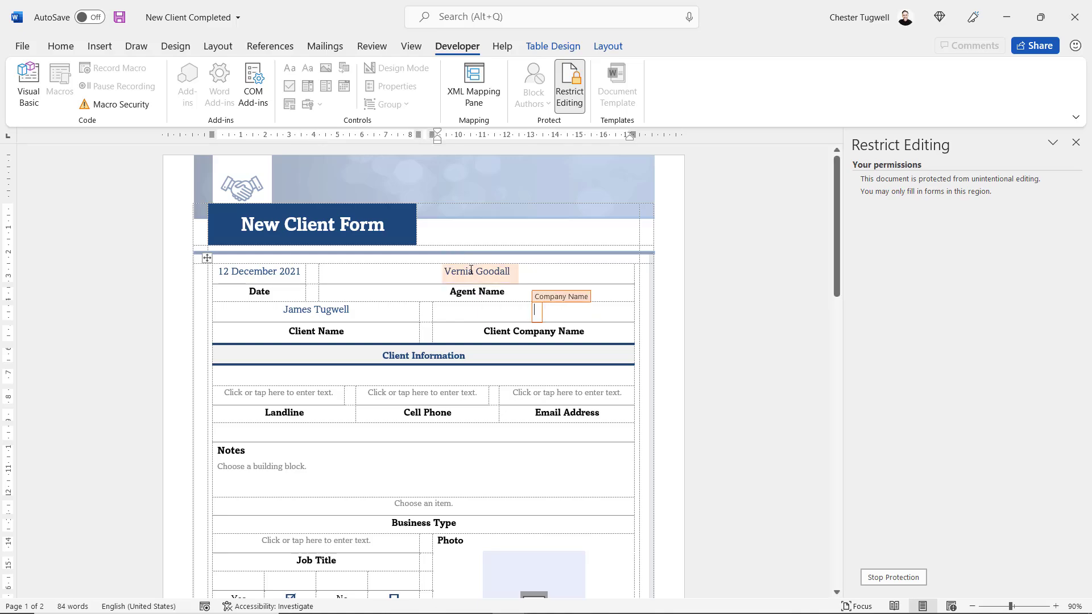
key(Tab)
click(478, 273)
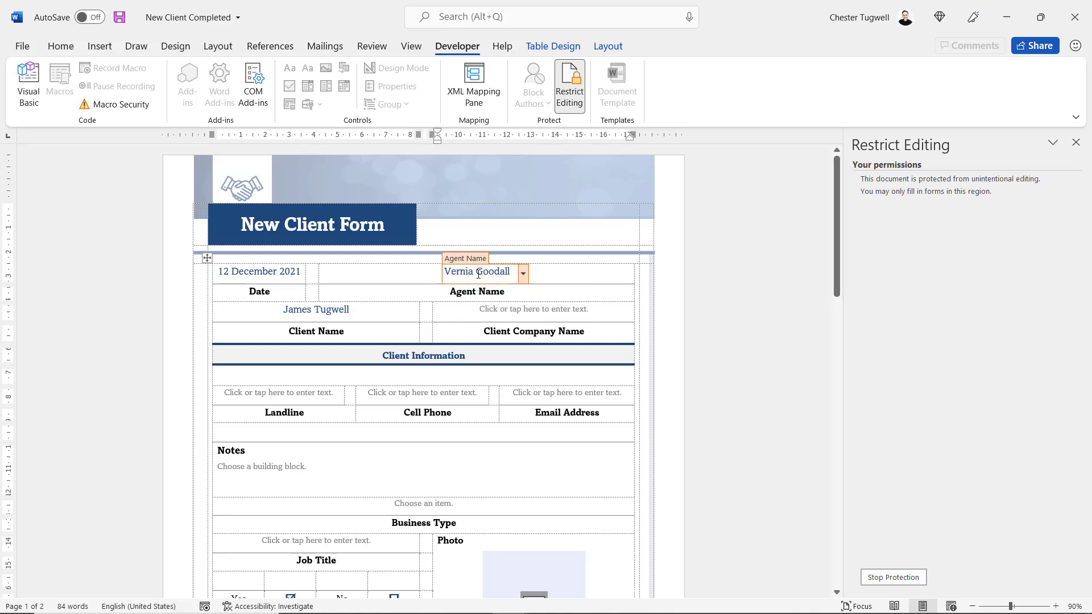
Unprotect the form and confirm the Agent Name control can be deleted, then undo
click(880, 577)
click(460, 261)
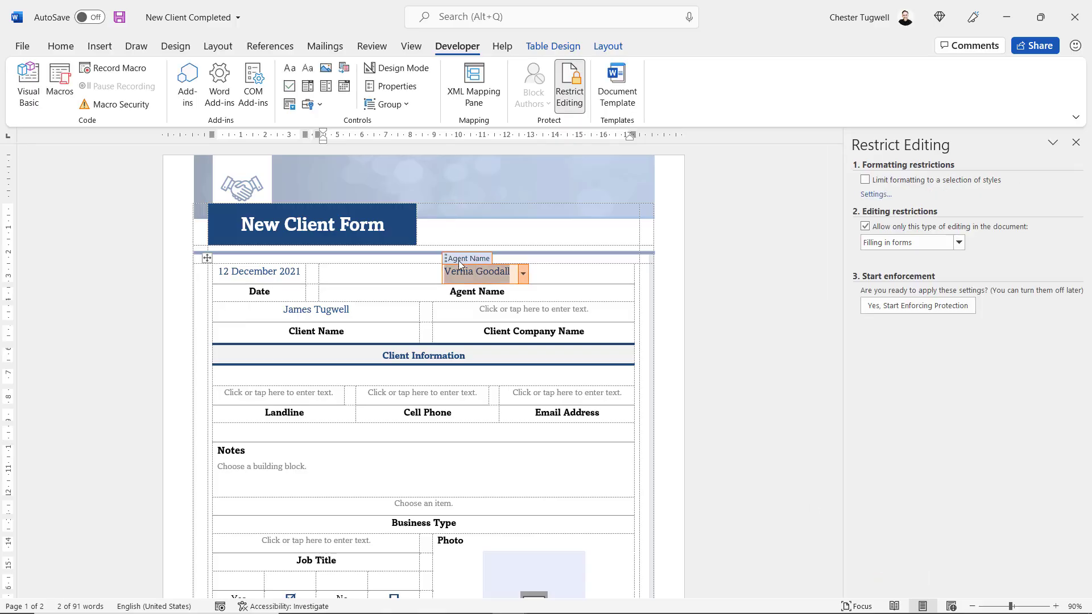
key(Delete)
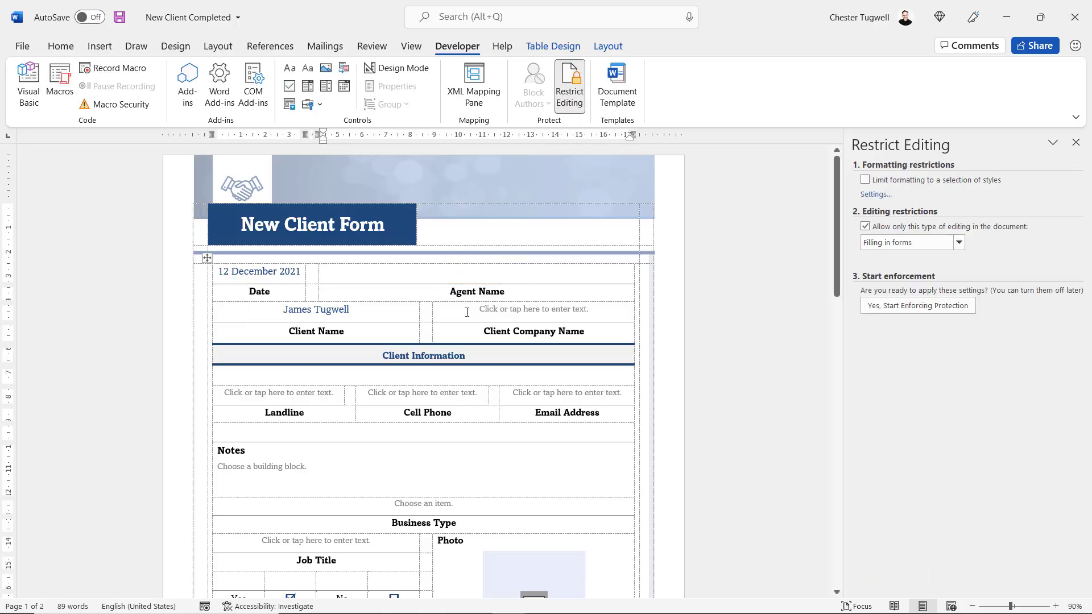
key(ctrl+z)
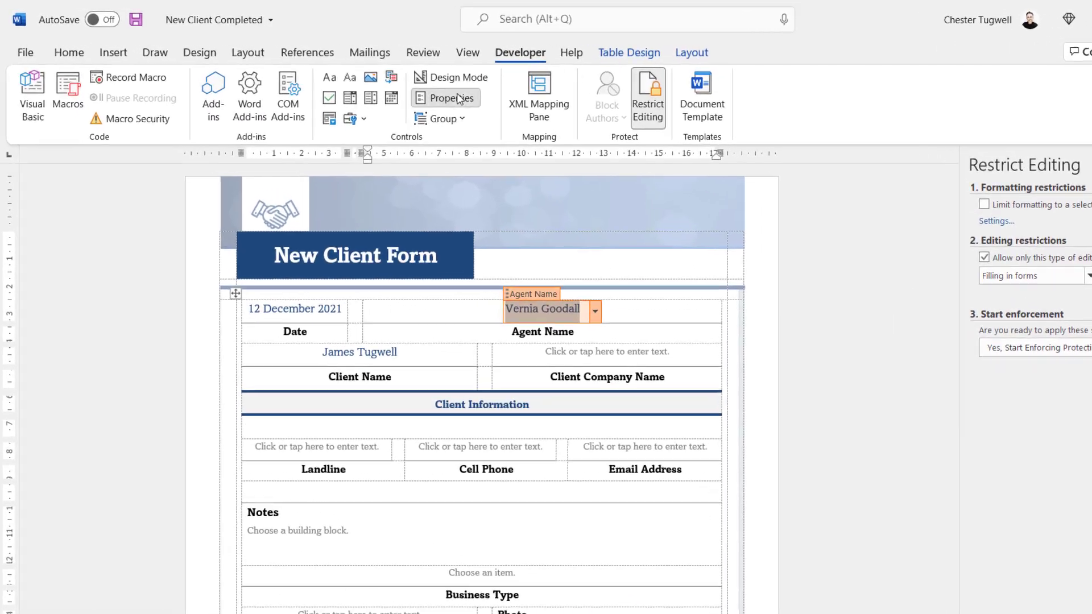
Lock the Agent Name control against deletion and verify Delete no longer removes it
click(392, 86)
click(553, 393)
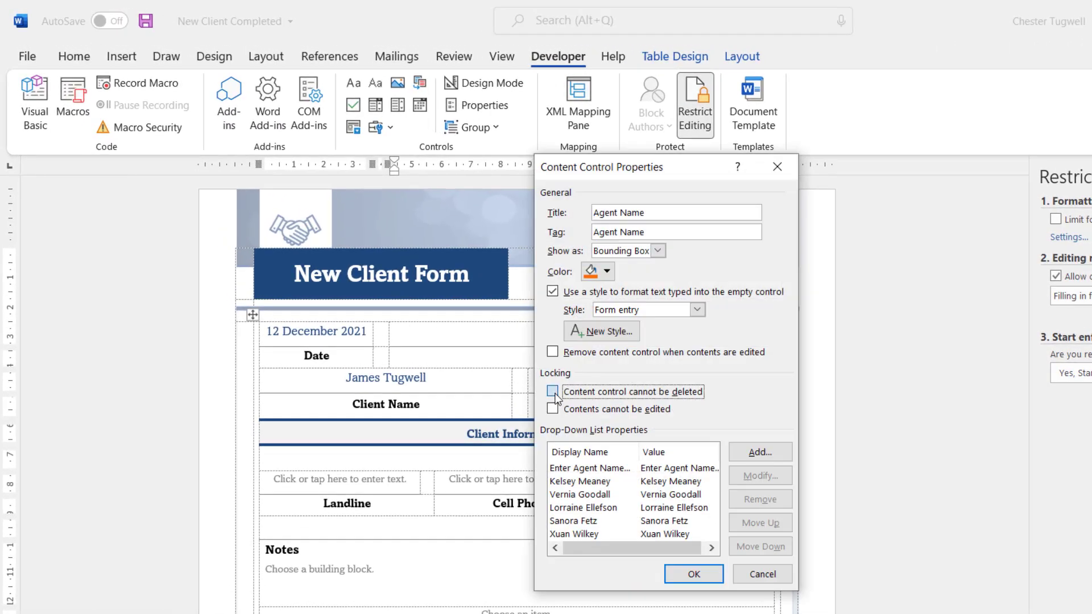
click(701, 573)
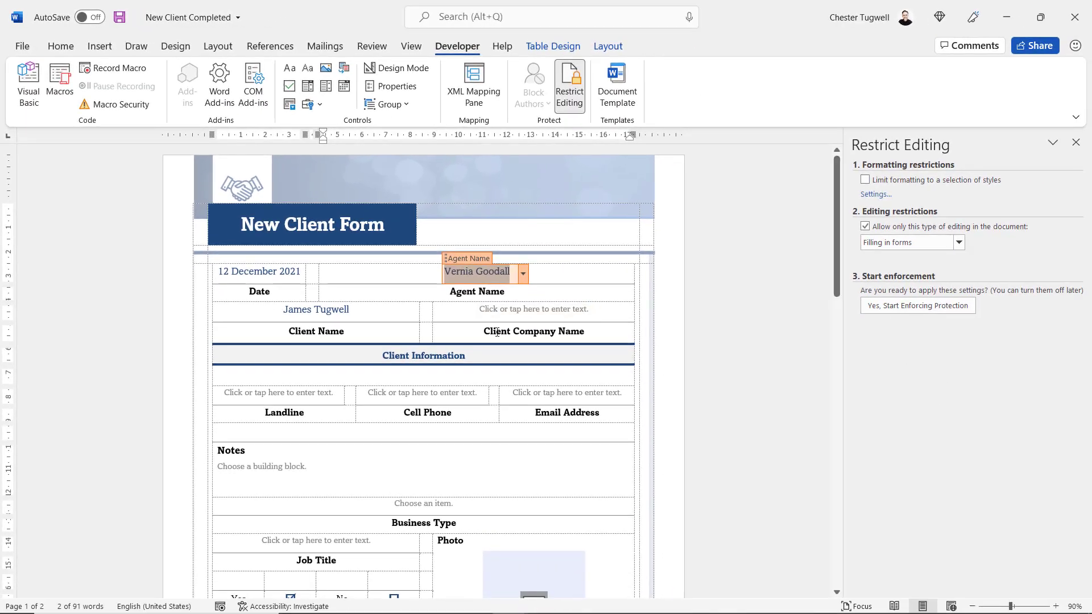
key(Delete)
Re-enforce protection and review the Agent Name control's properties without changes
click(918, 307)
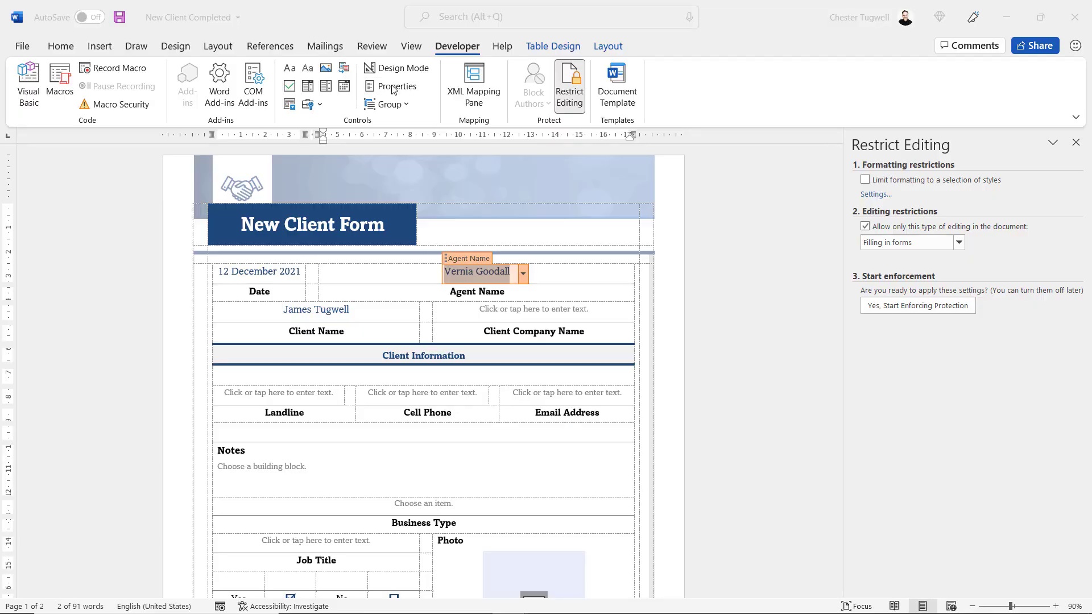
click(393, 87)
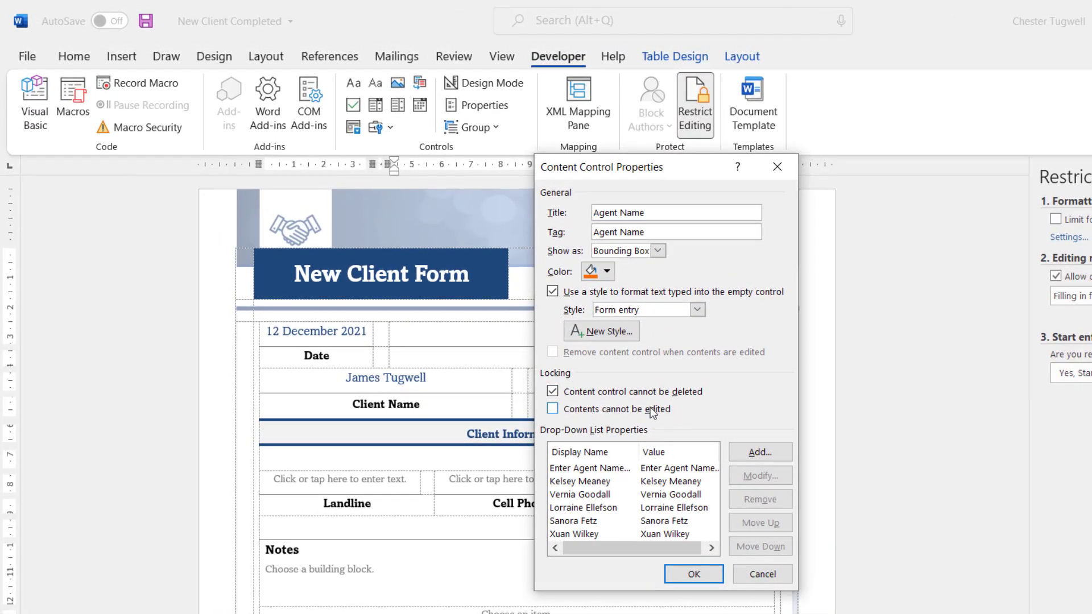
click(764, 571)
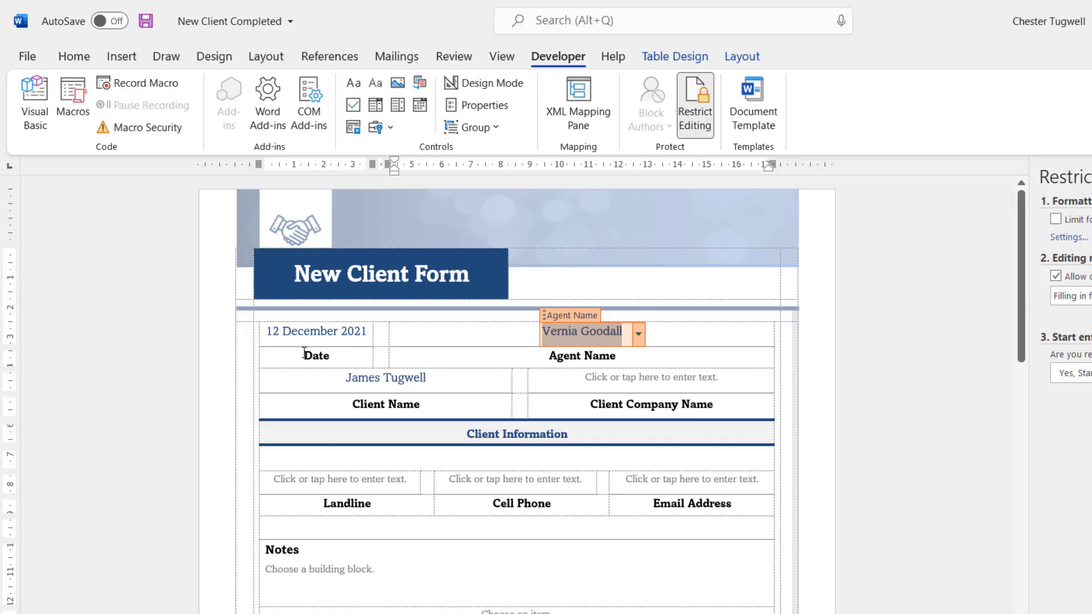
Replace the Date label with a plain text content control reading 'Date'
drag(306, 352, 336, 356)
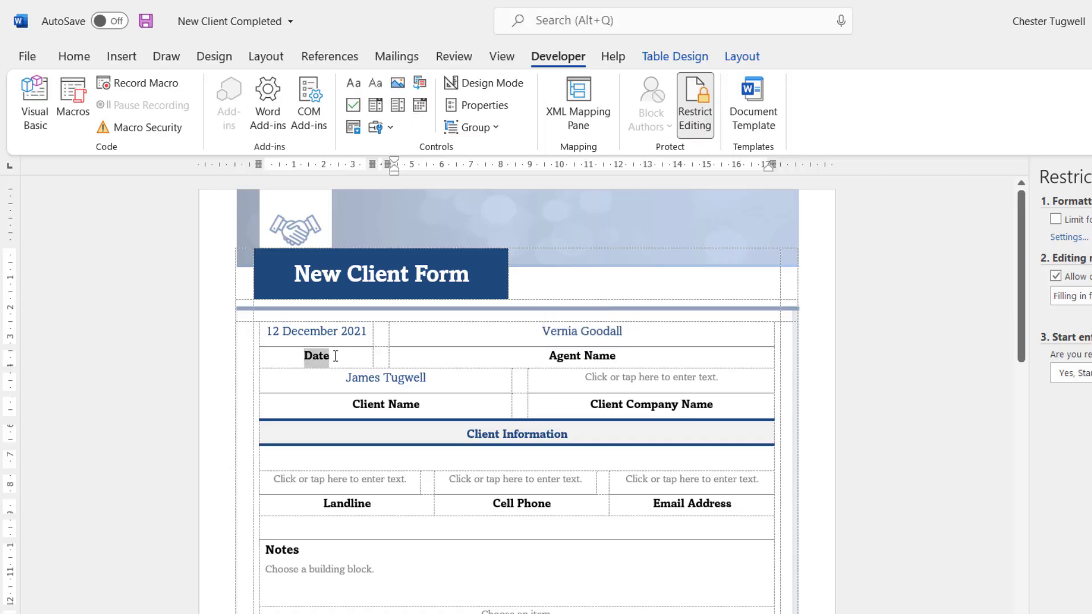
key(Delete)
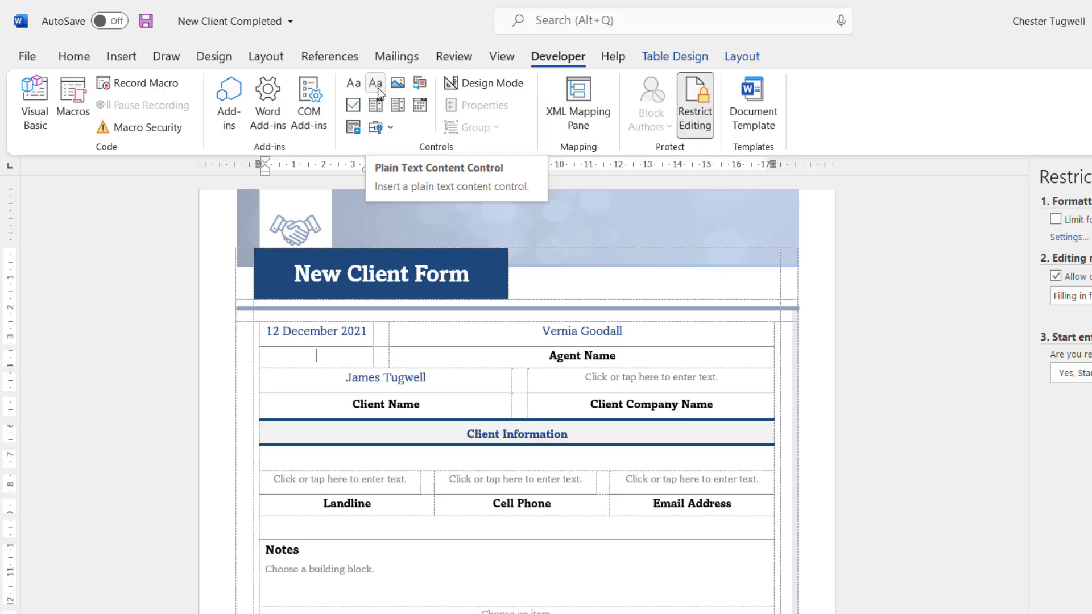
click(378, 88)
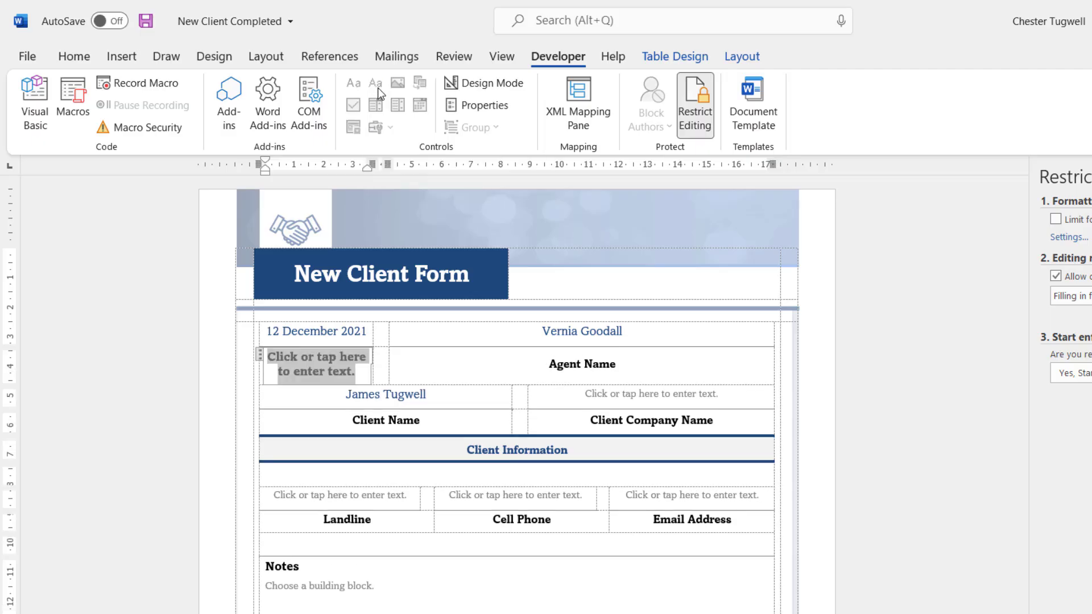
text(Date)
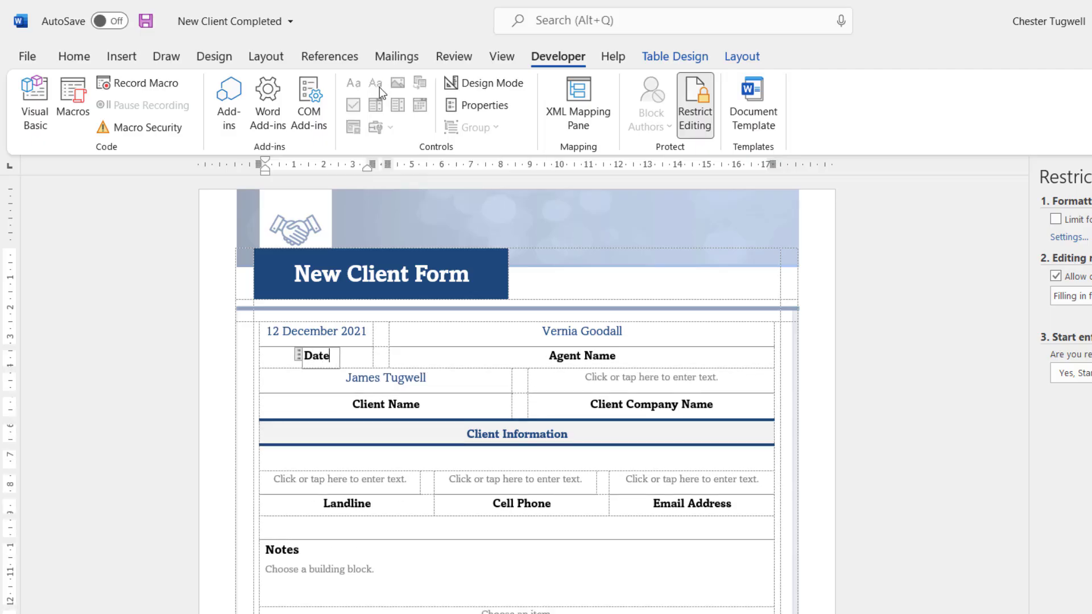
Lock the Date control so it cannot be edited or deleted
click(484, 104)
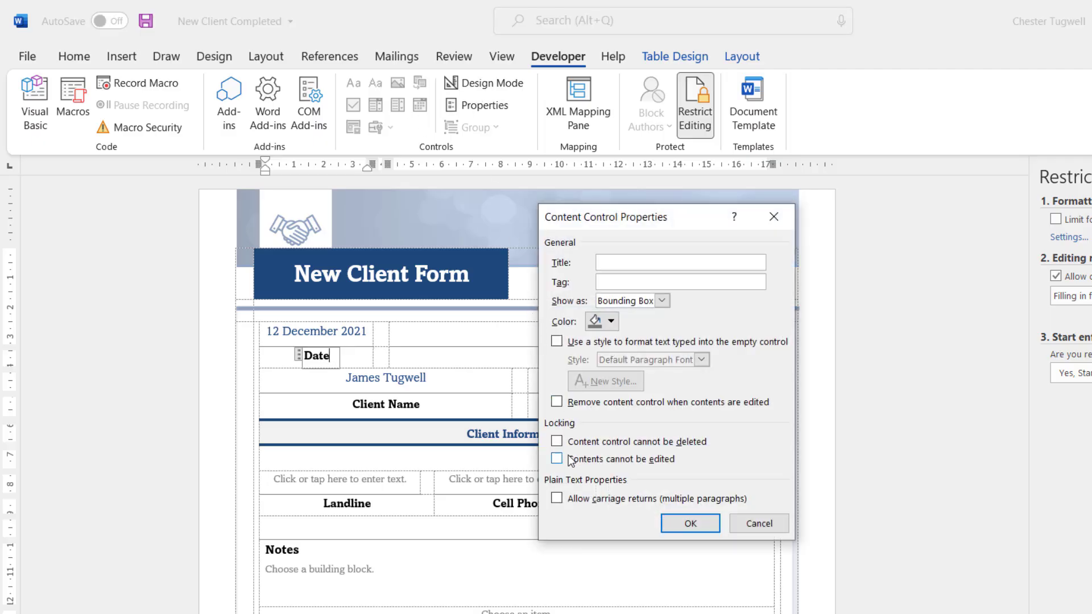
click(558, 459)
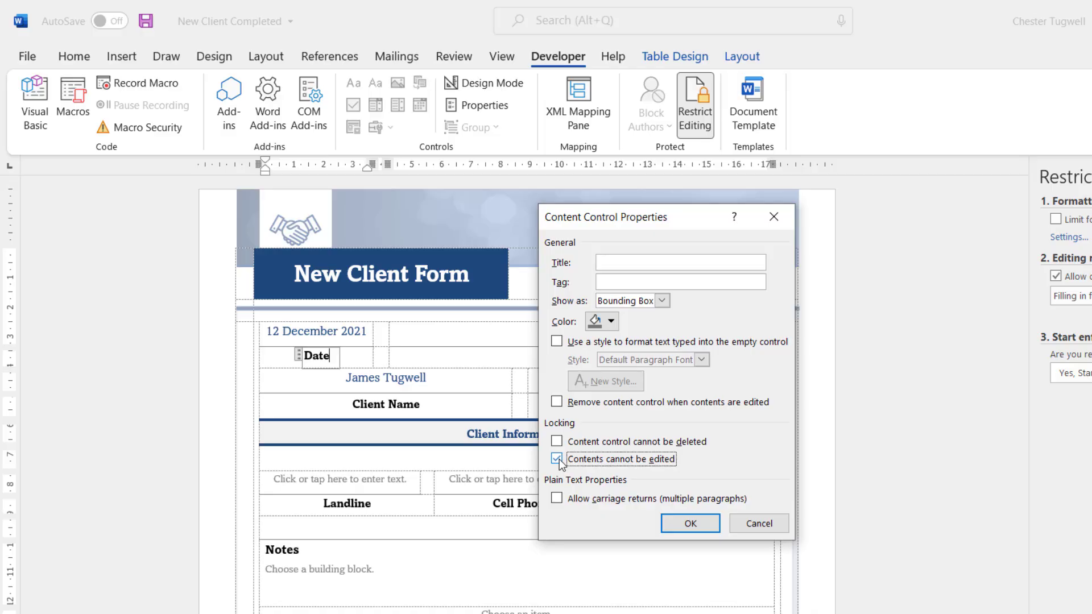
click(557, 441)
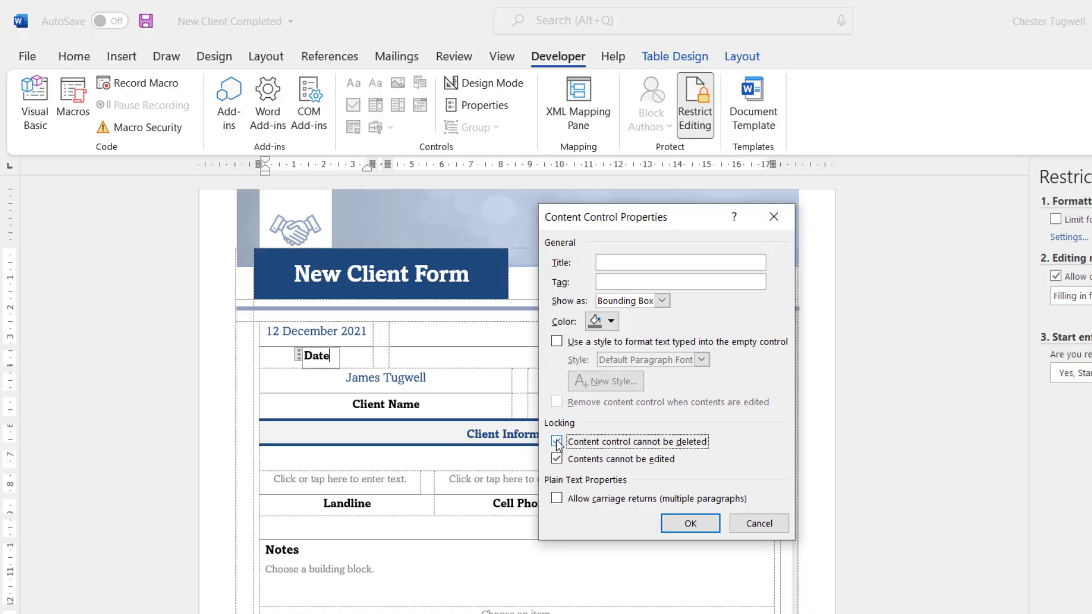
click(687, 522)
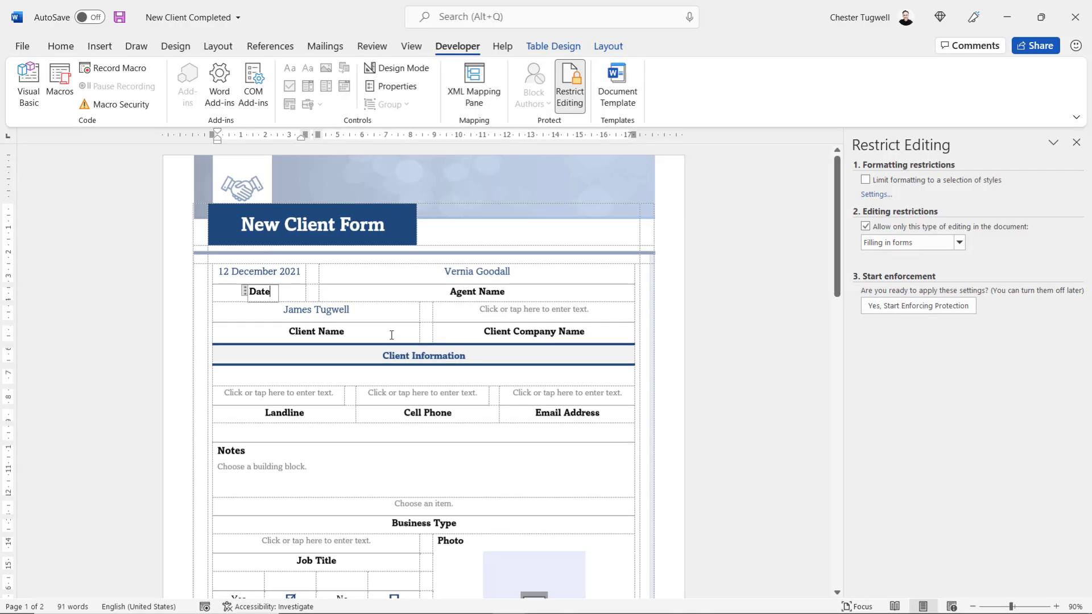
click(392, 336)
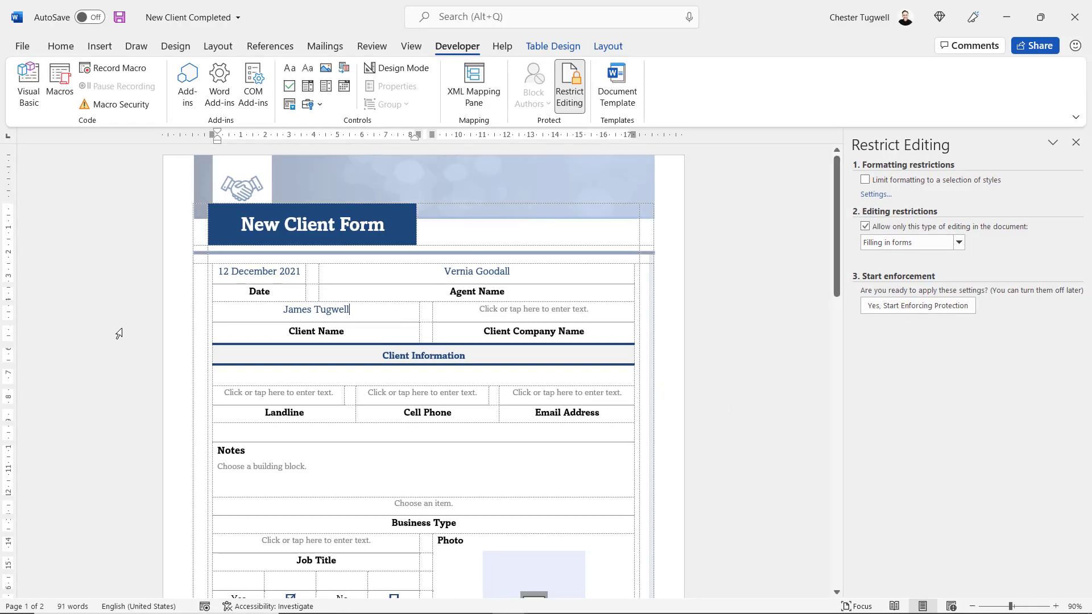
Confirm the locked Date control can't be changed, then open the Agent Name control's properties
click(258, 292)
double_click(248, 292)
key(Delete)
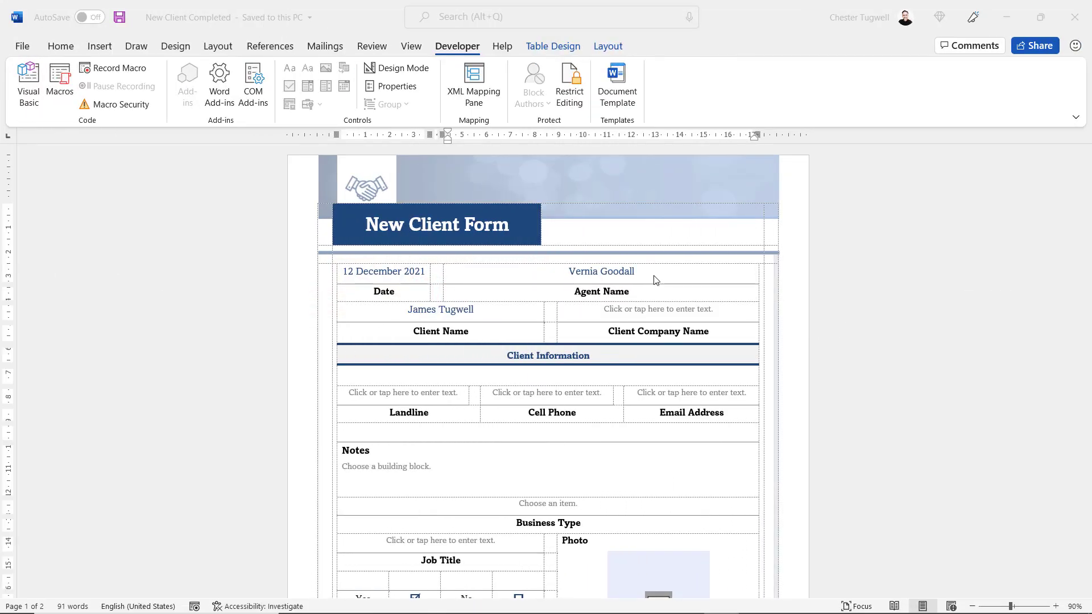
click(638, 271)
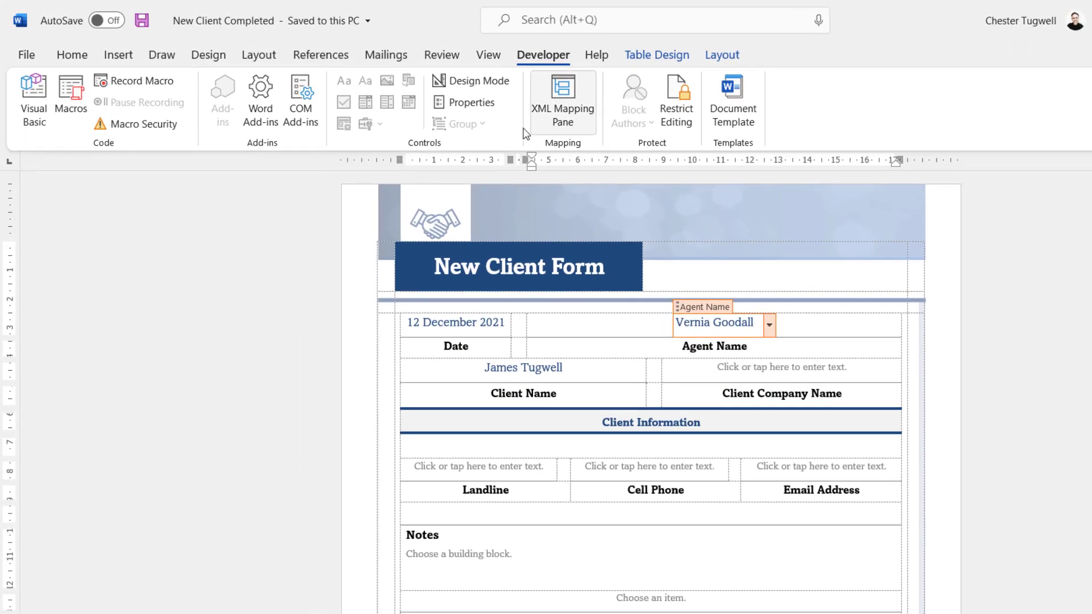
click(486, 107)
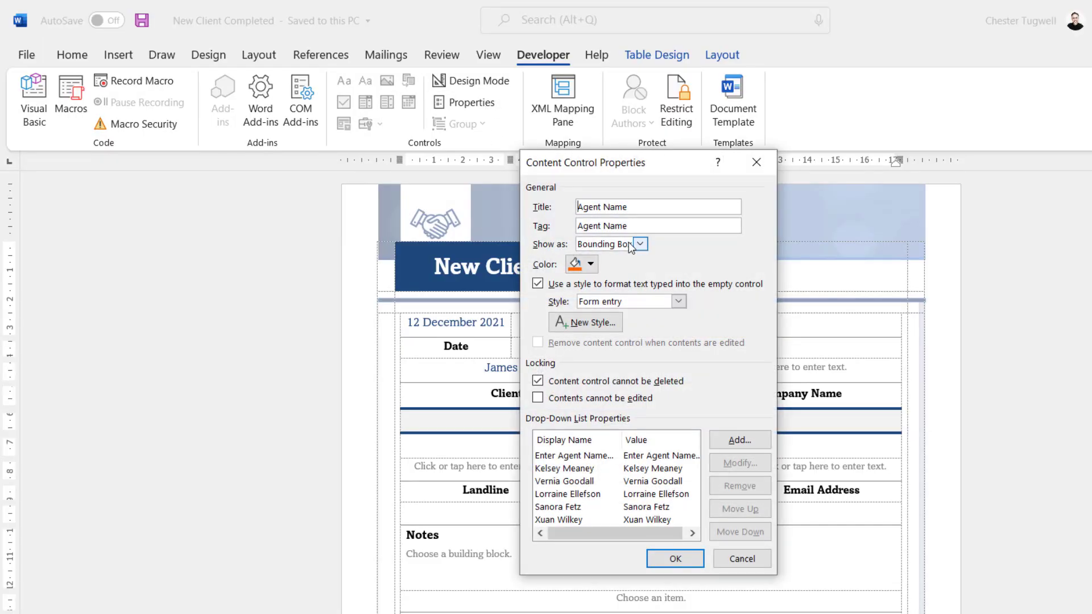
Set the Agent Name control's Show as option to Start/End Tag
click(639, 244)
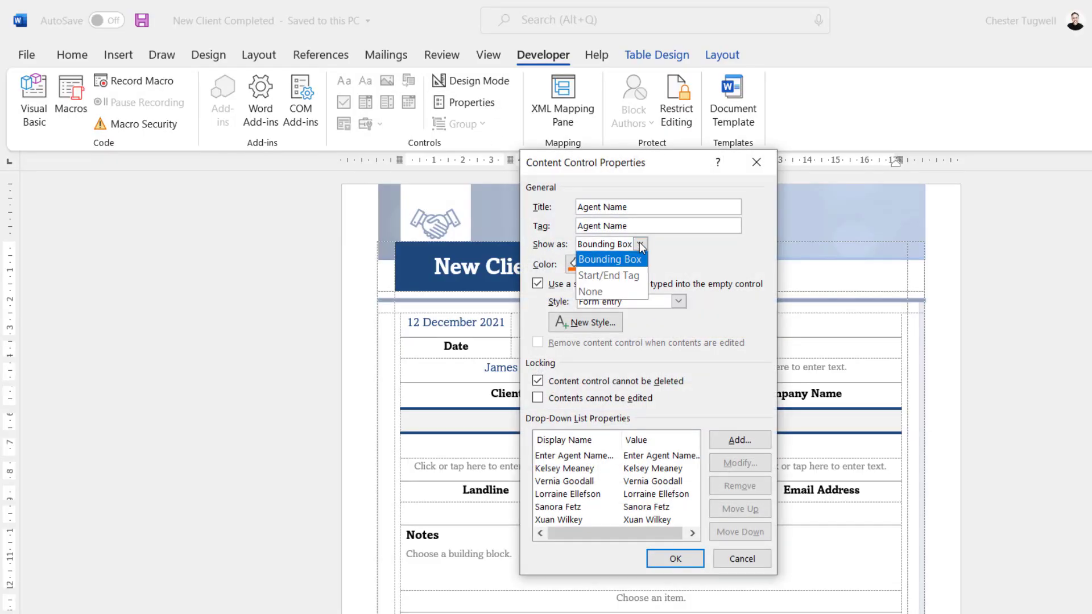
click(604, 278)
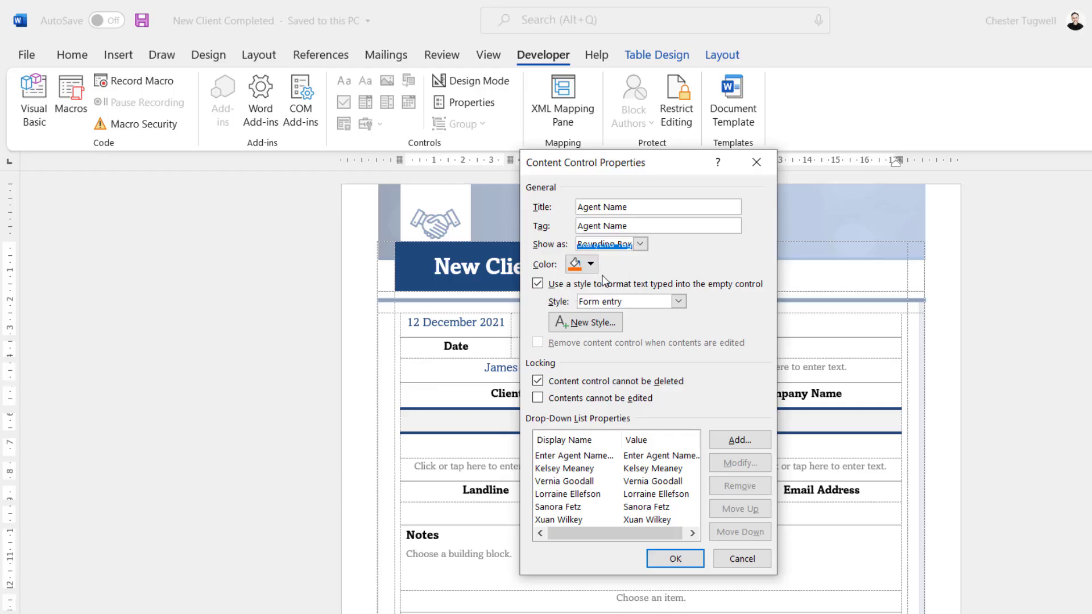
click(676, 559)
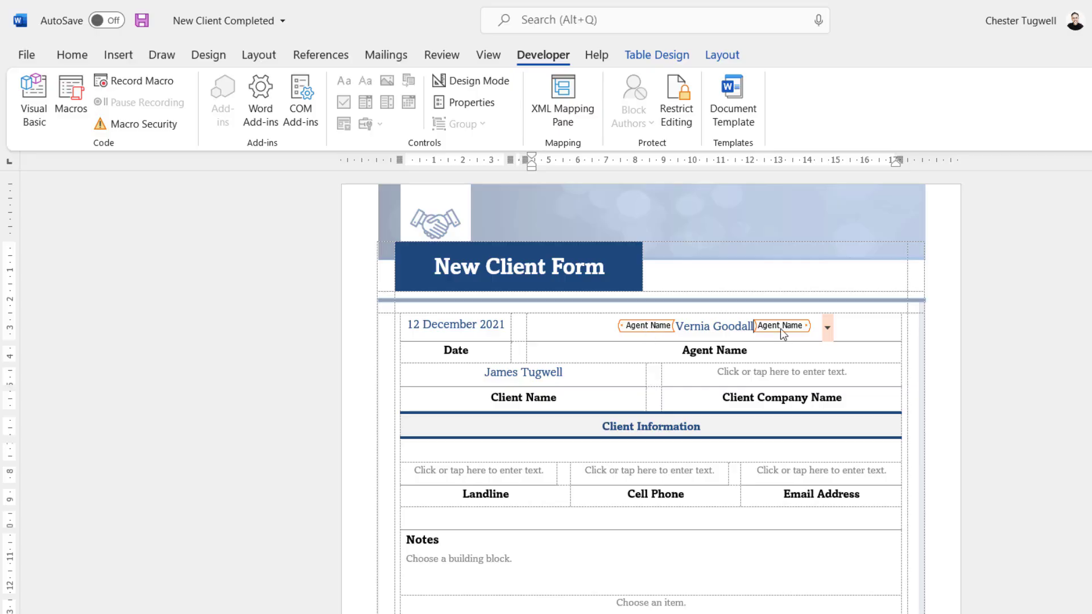
Switch the Agent Name control's display back to Bounding Box
click(475, 105)
click(641, 245)
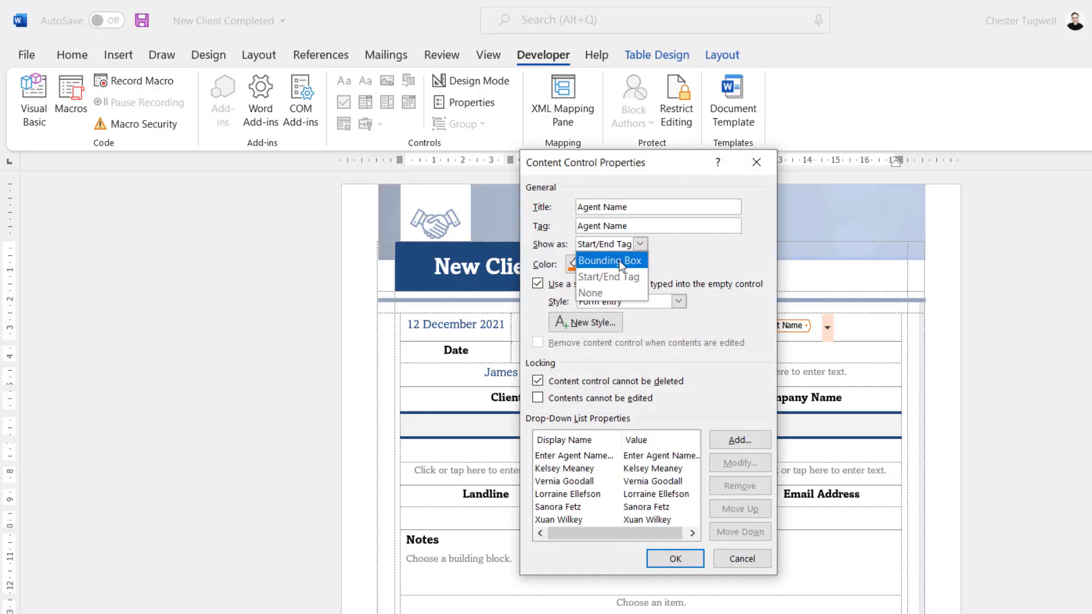
click(619, 260)
click(676, 560)
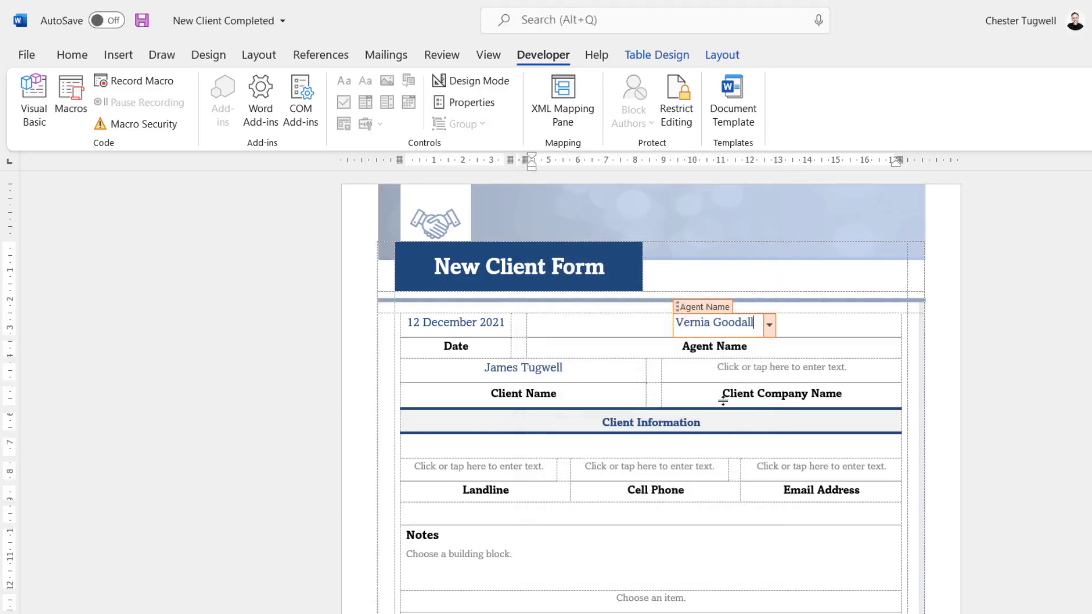
Change the Agent Name control's display to Start/End Tag once more
click(472, 103)
click(641, 244)
click(610, 275)
click(675, 559)
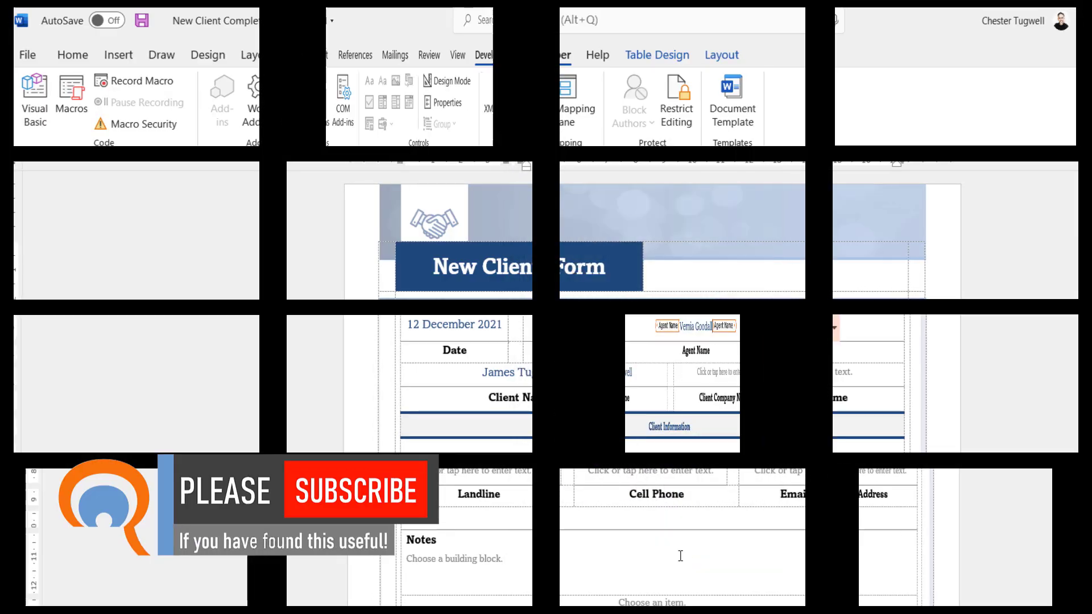